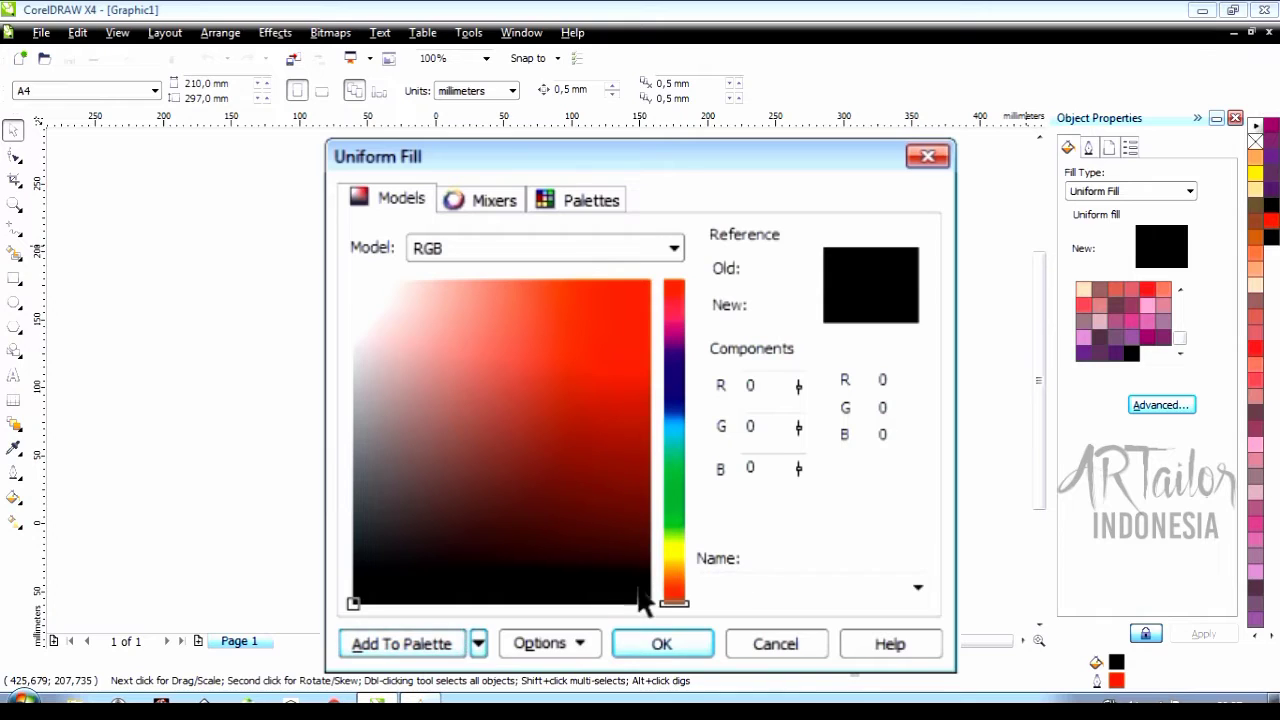
Step: Add a navy blue swatch named Blue to the palette without changing the default fill for new objects
{"action": "left_click", "coordinate": [721, 578]}
{"action": "type", "text": "Blue"}
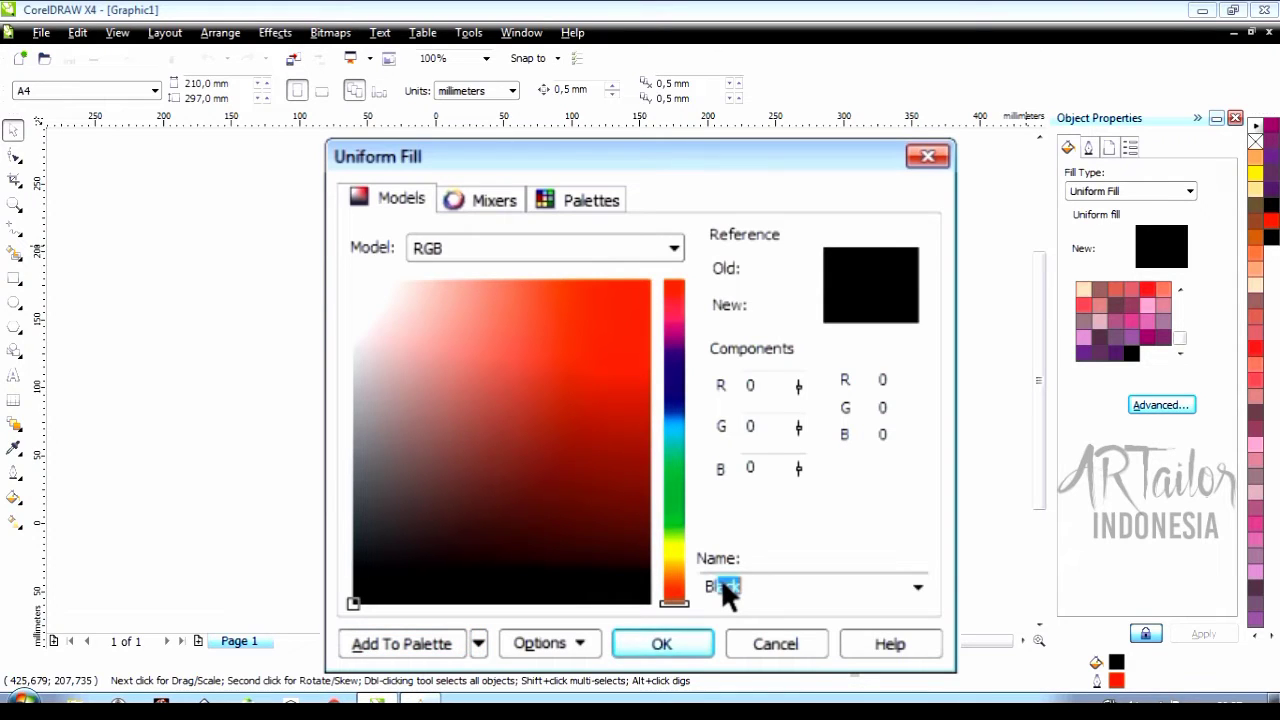
{"action": "left_click", "coordinate": [423, 641]}
{"action": "left_click", "coordinate": [650, 645]}
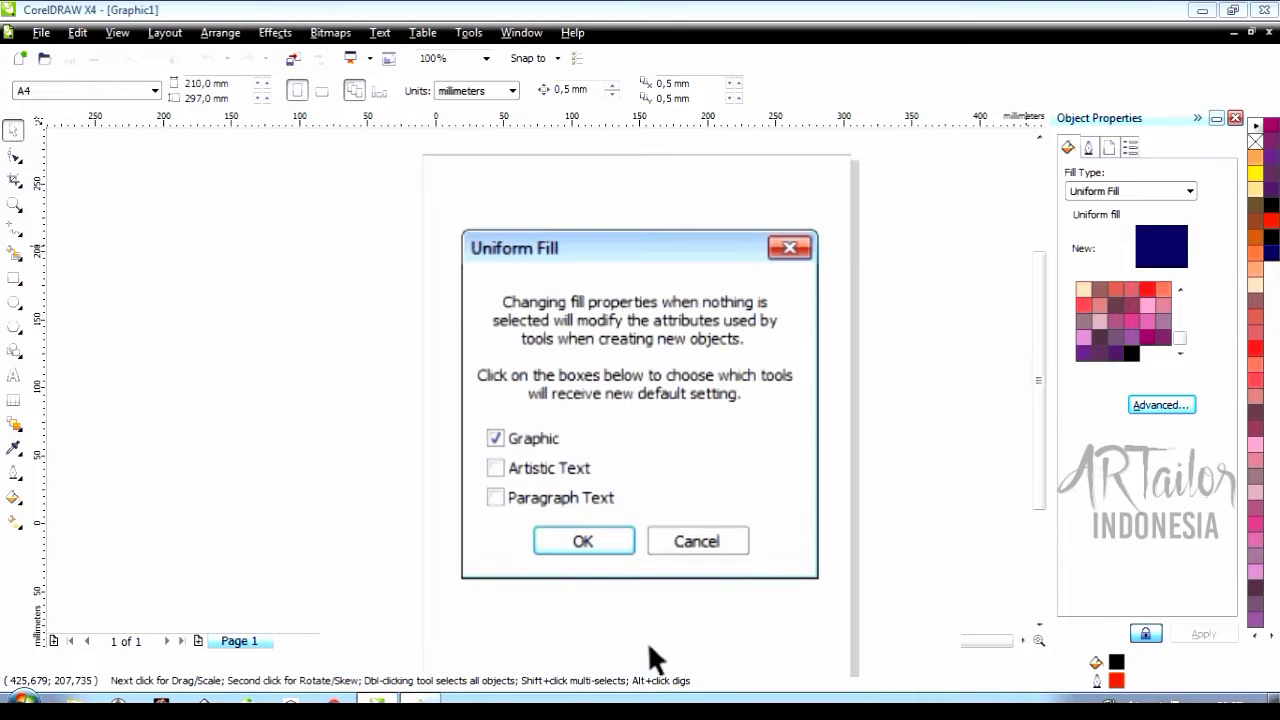
{"action": "left_click", "coordinate": [688, 541]}
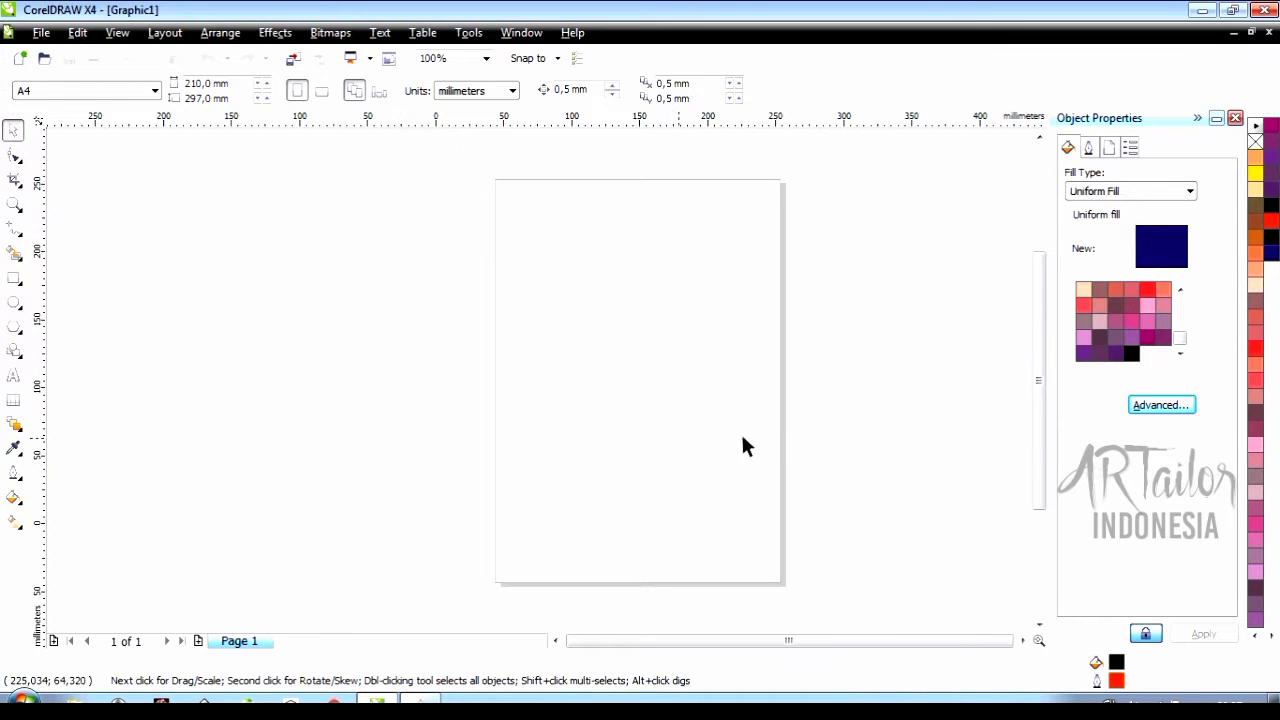
Step: Reload the object properties so the fill palette refreshes, and find the Blue swatch at its end
{"action": "left_click", "coordinate": [1173, 302]}
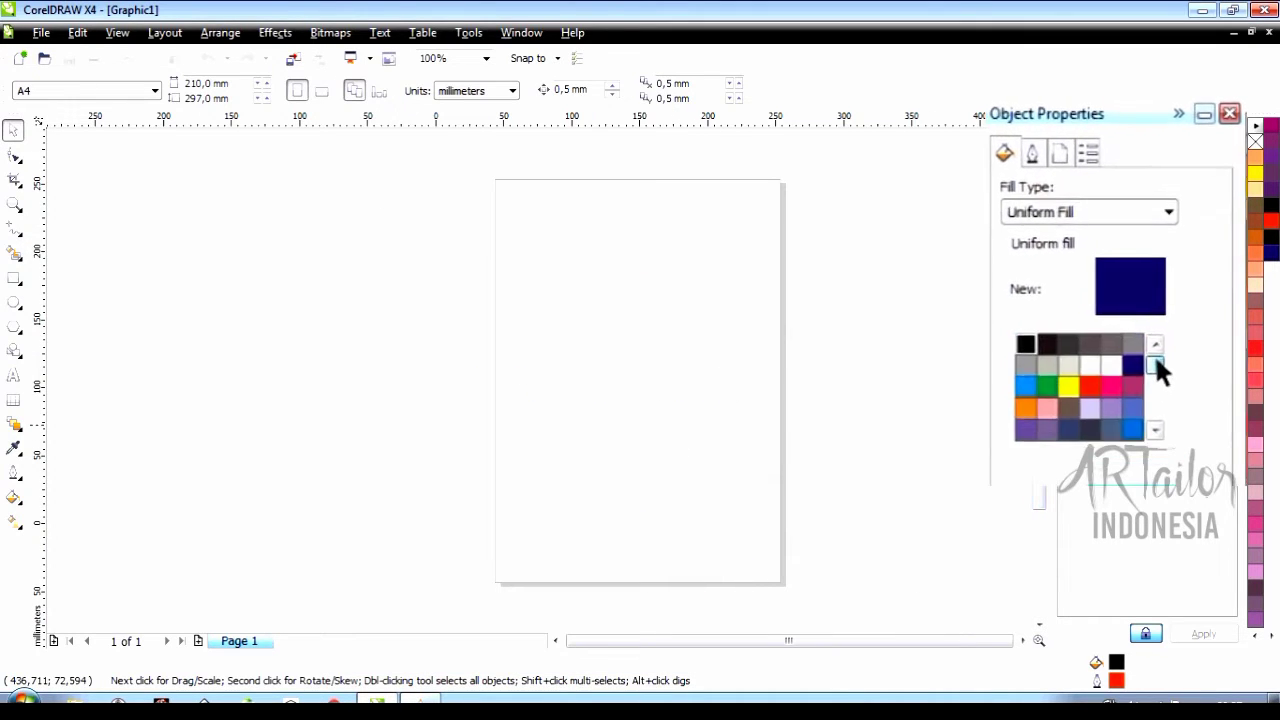
{"action": "left_click", "coordinate": [1173, 370]}
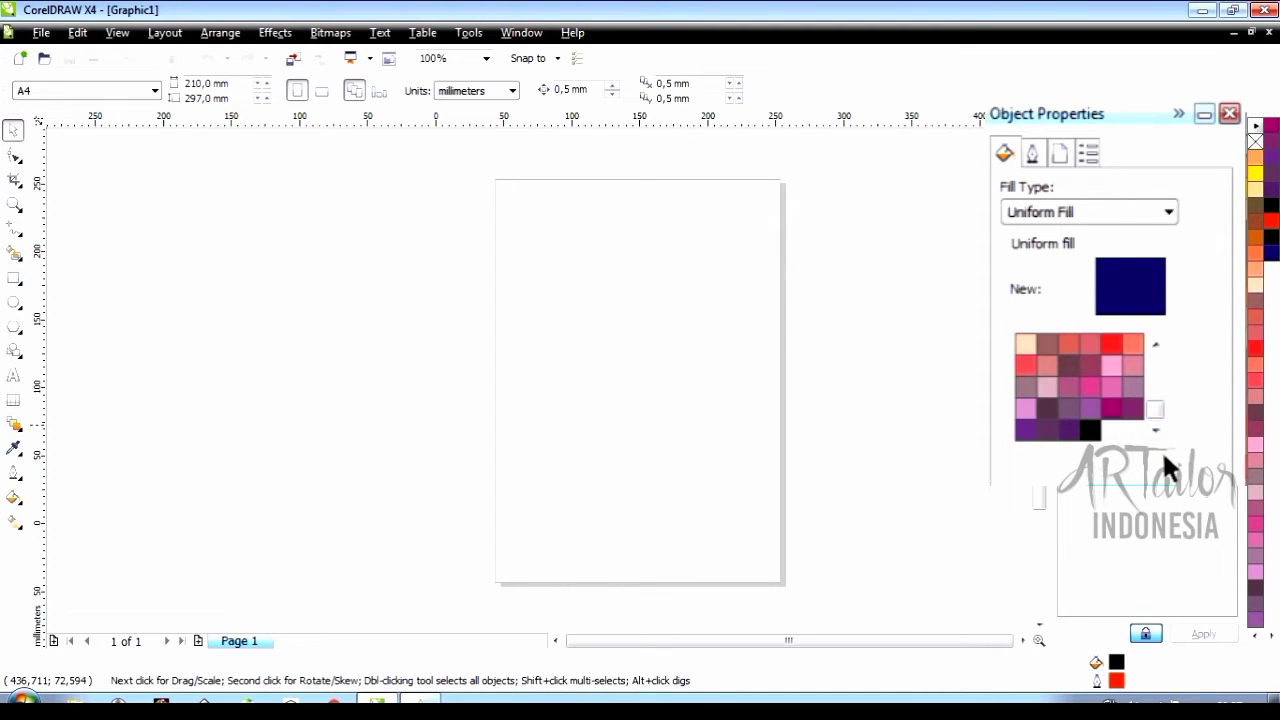
{"action": "key", "text": "alt+Return"}
{"action": "key", "text": "alt+Return"}
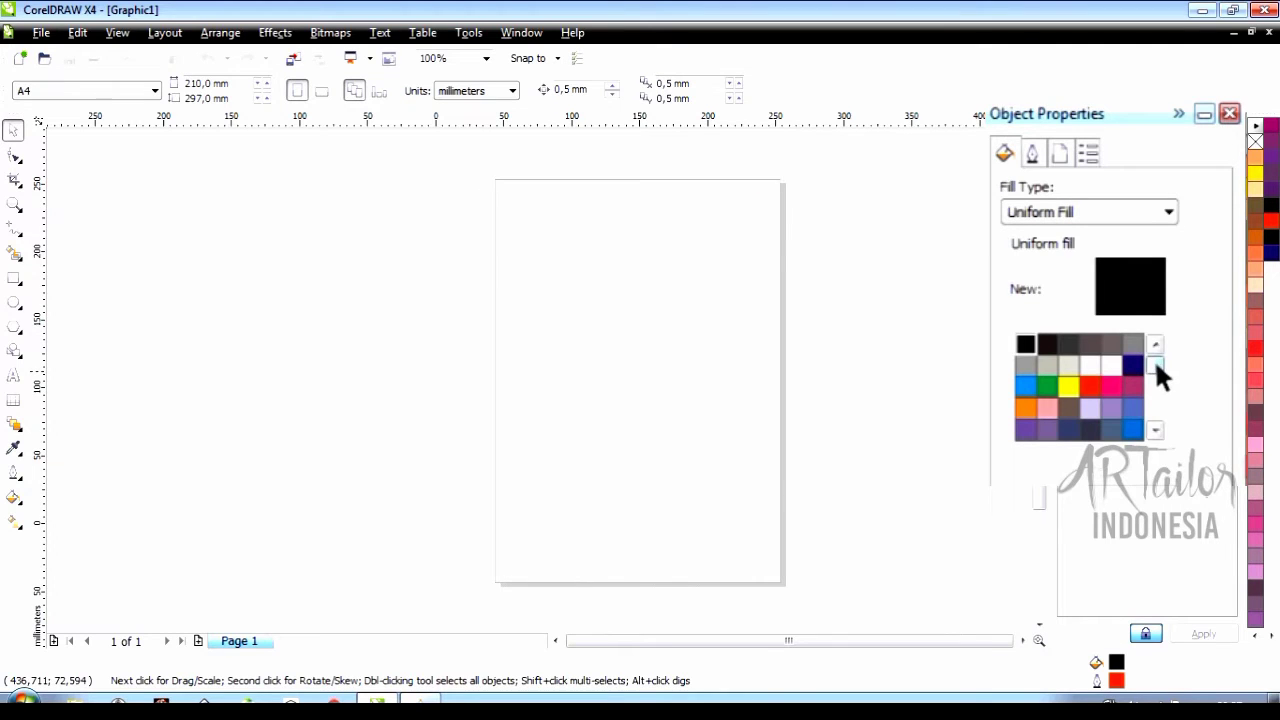
{"action": "left_click_drag", "start_coordinate": [1155, 362], "coordinate": [1155, 411]}
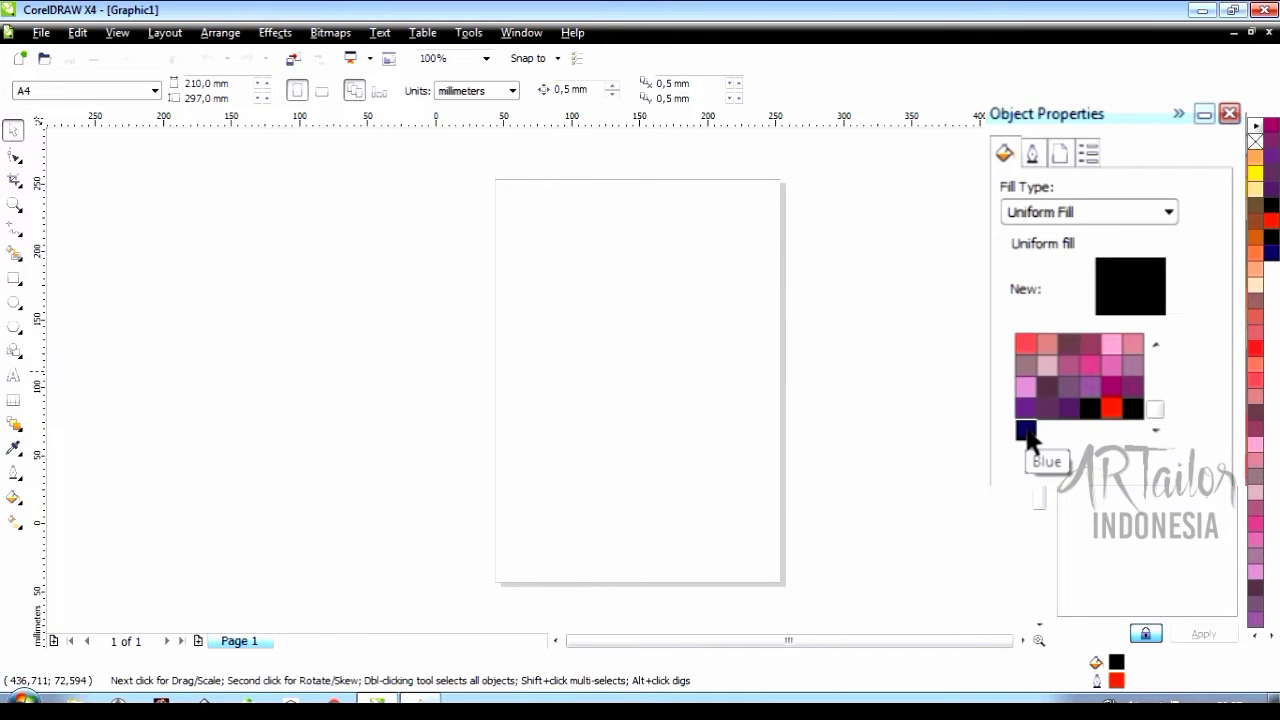
Step: Set the horizontal and vertical duplicate distances to 0 mm
{"action": "left_click", "coordinate": [690, 85]}
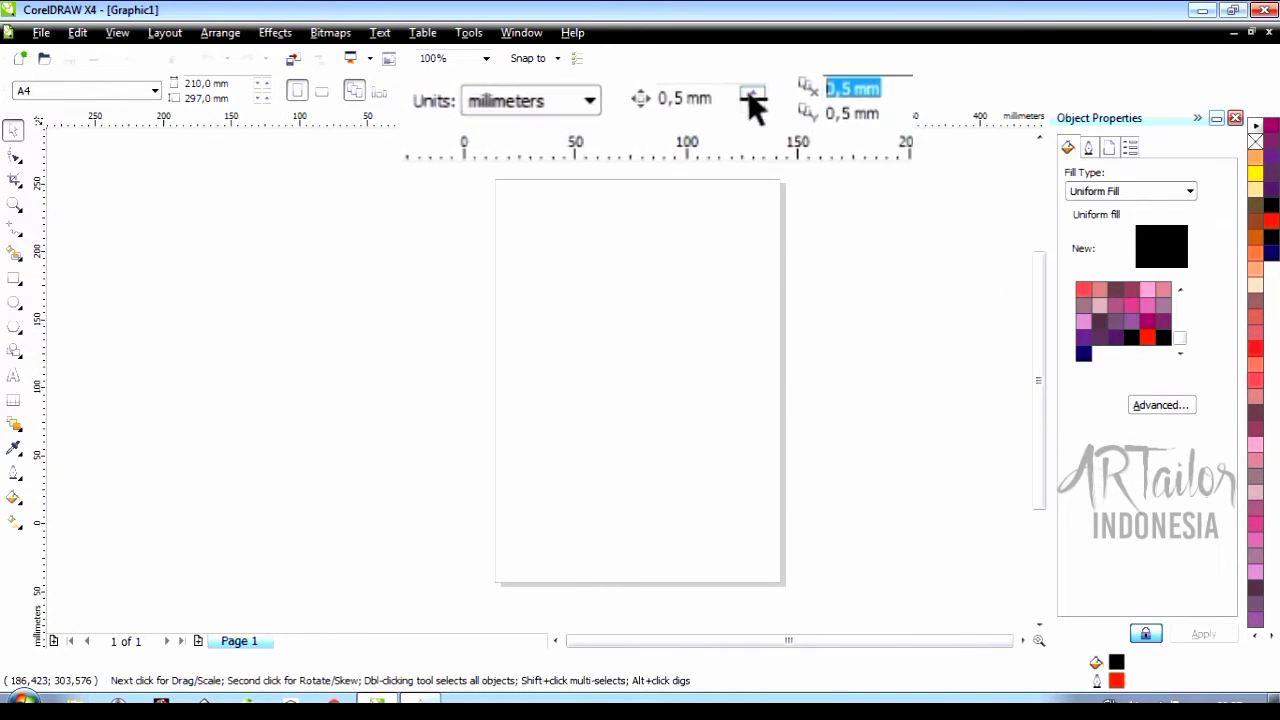
{"action": "type", "text": "0"}
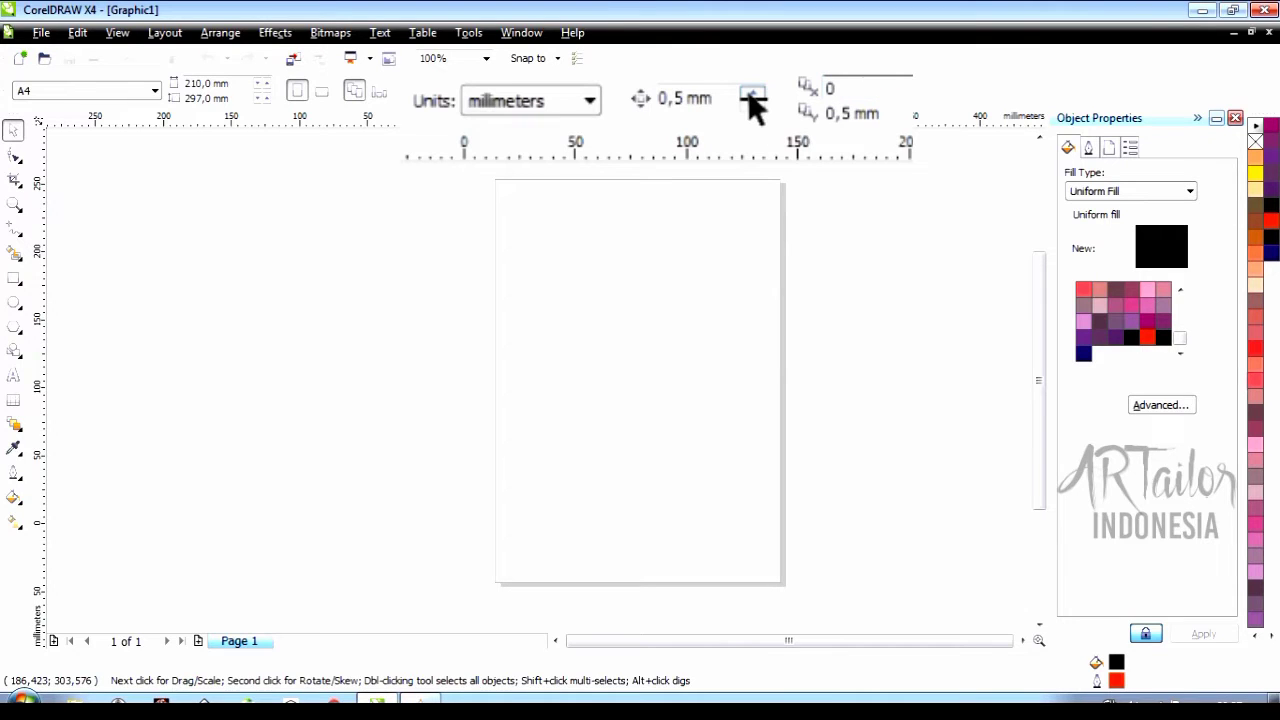
{"action": "key", "text": "Tab"}
{"action": "type", "text": "0"}
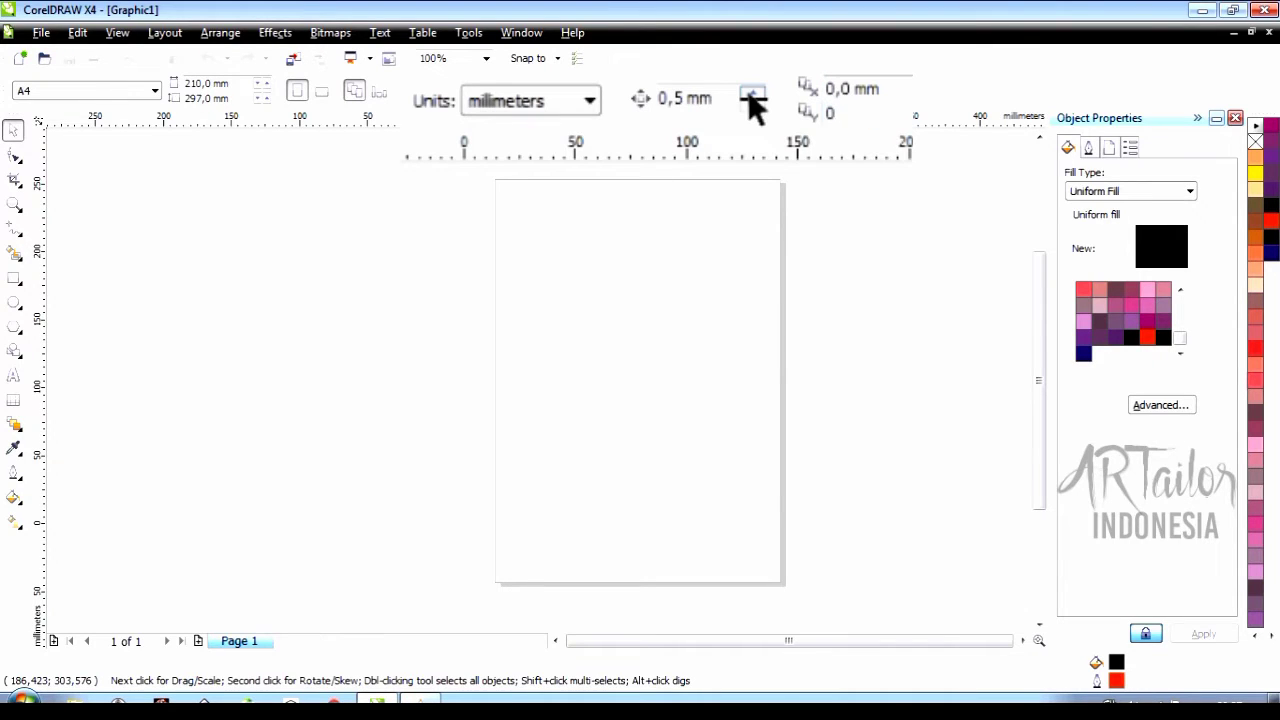
{"action": "key", "text": "Return"}
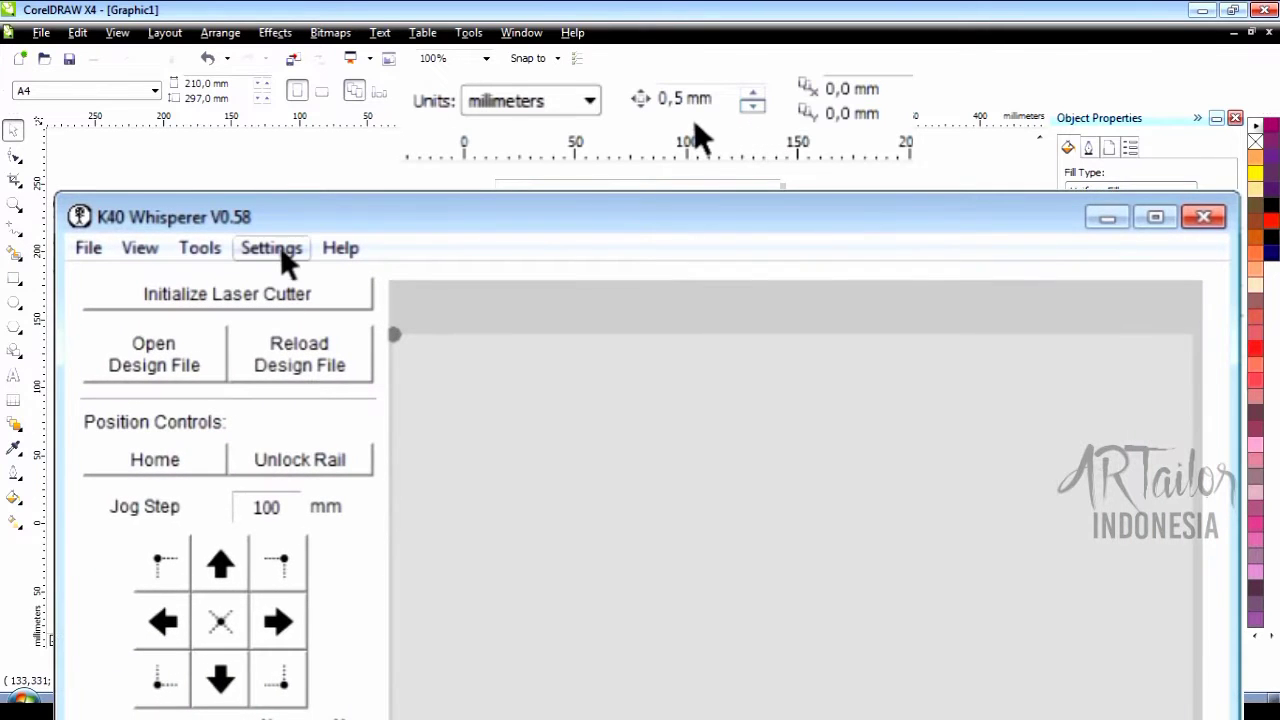
Step: Check the scanline step in K40 Whisperer's raster settings, and set the drawing units to inches and the nudge distance to 0.003 in
{"action": "left_click", "coordinate": [278, 250]}
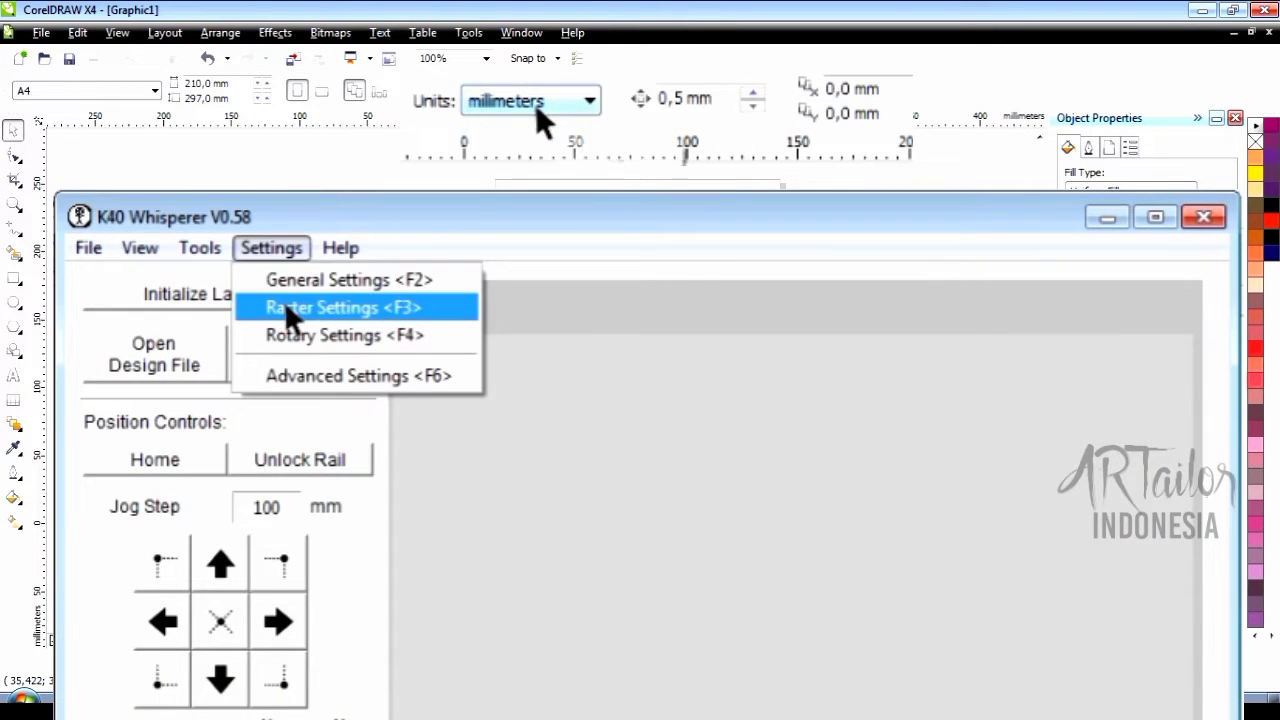
{"action": "left_click", "coordinate": [540, 118]}
{"action": "left_click", "coordinate": [286, 308]}
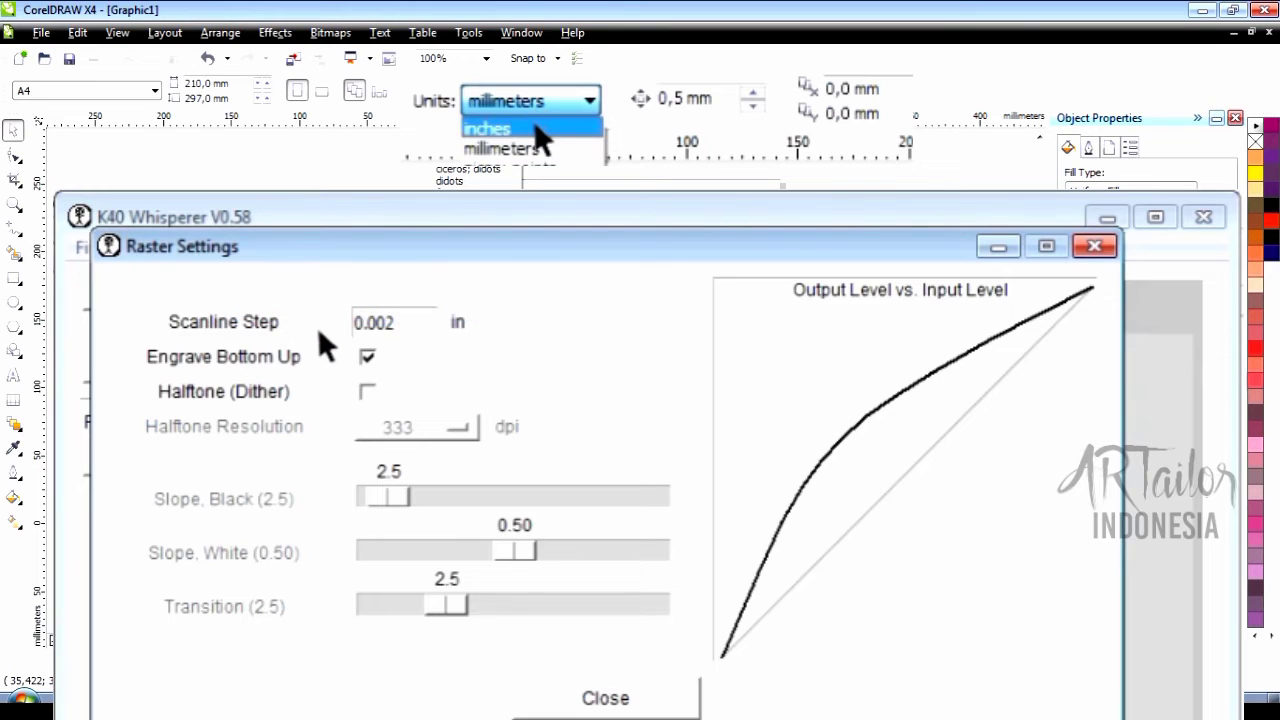
{"action": "left_click", "coordinate": [536, 124]}
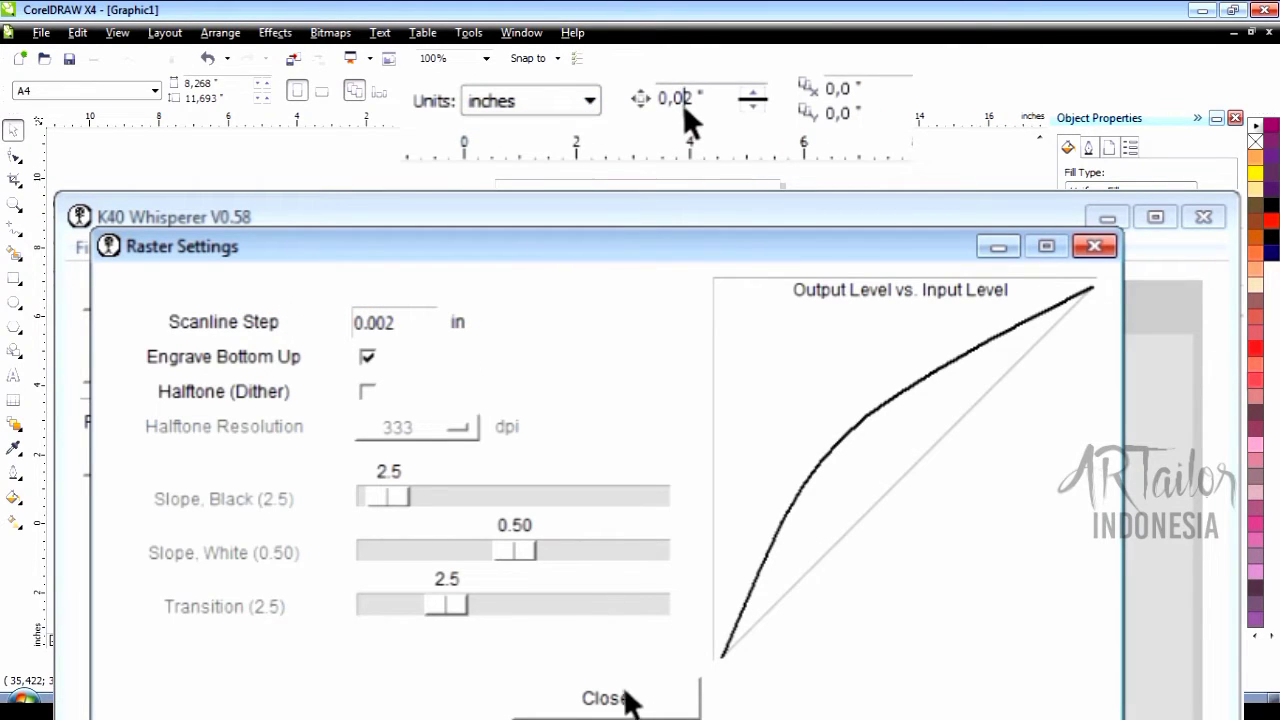
{"action": "left_click", "coordinate": [626, 699]}
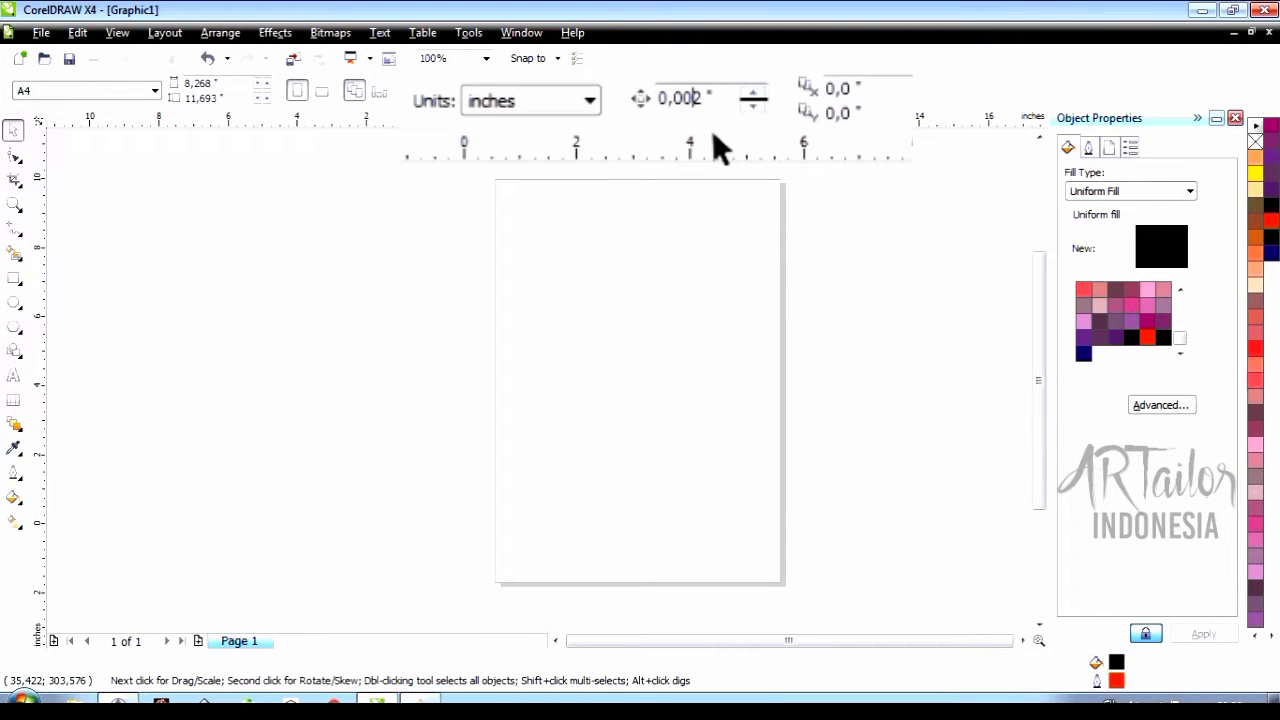
{"action": "left_click", "coordinate": [701, 94]}
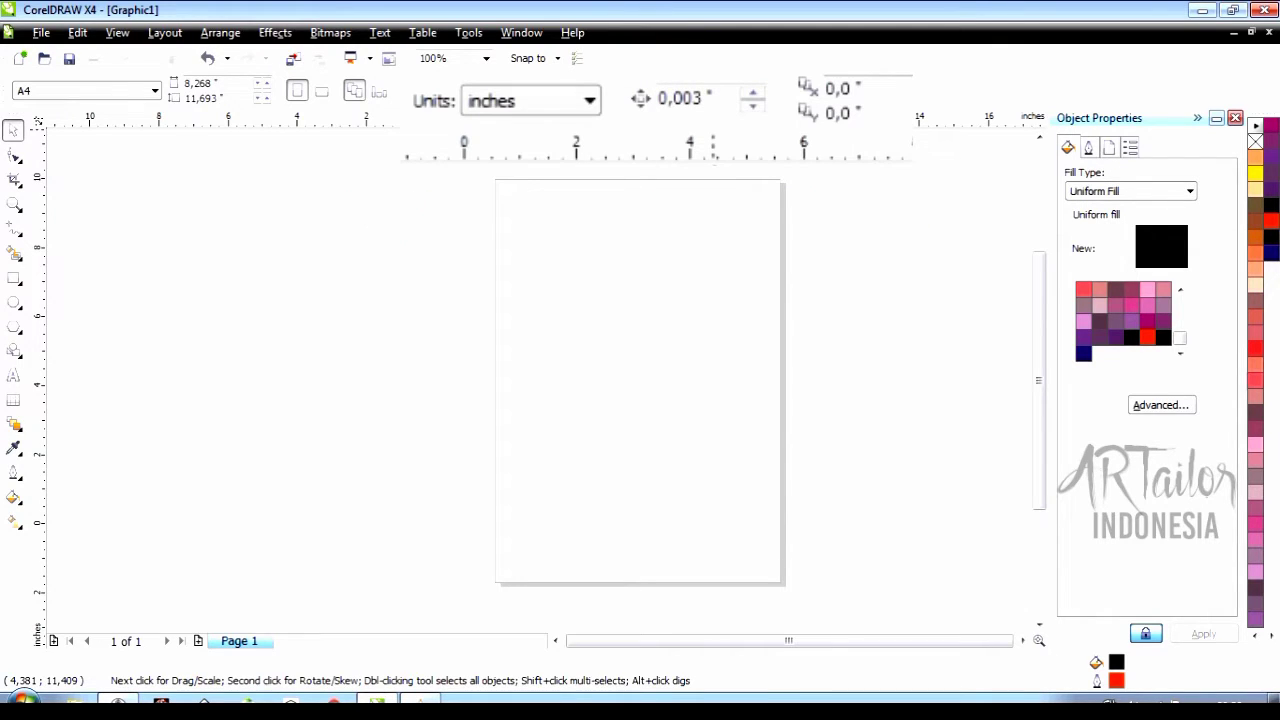
Step: Create the artistic text "Raster" in Arial Black at 50 pt and centre it on the page
{"action": "key", "text": "F8"}
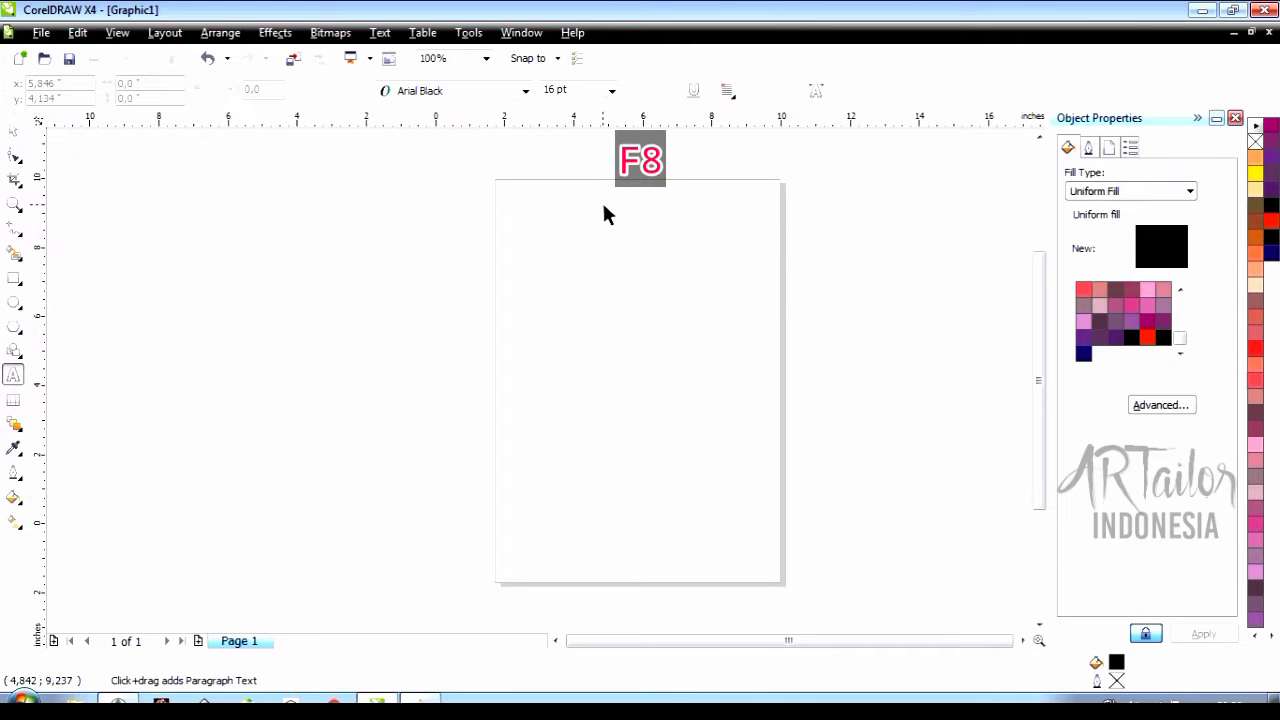
{"action": "left_click", "coordinate": [570, 320]}
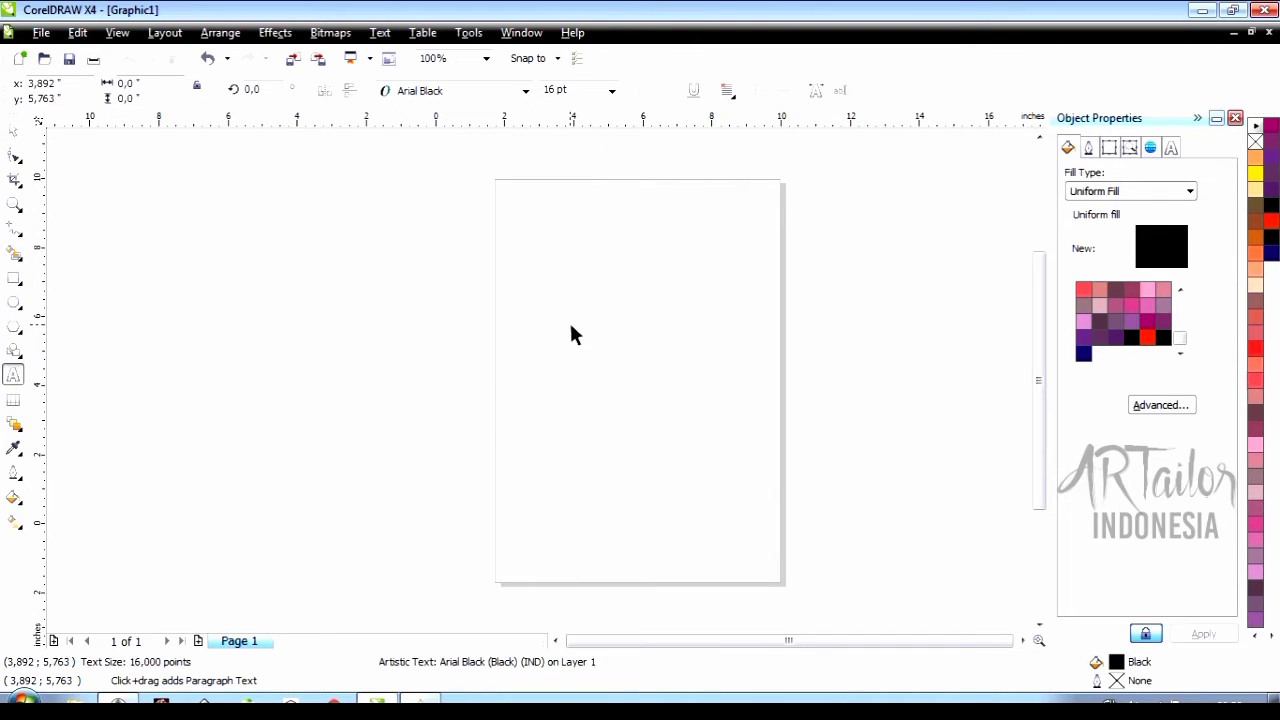
{"action": "left_click_drag", "start_coordinate": [582, 90], "coordinate": [502, 103]}
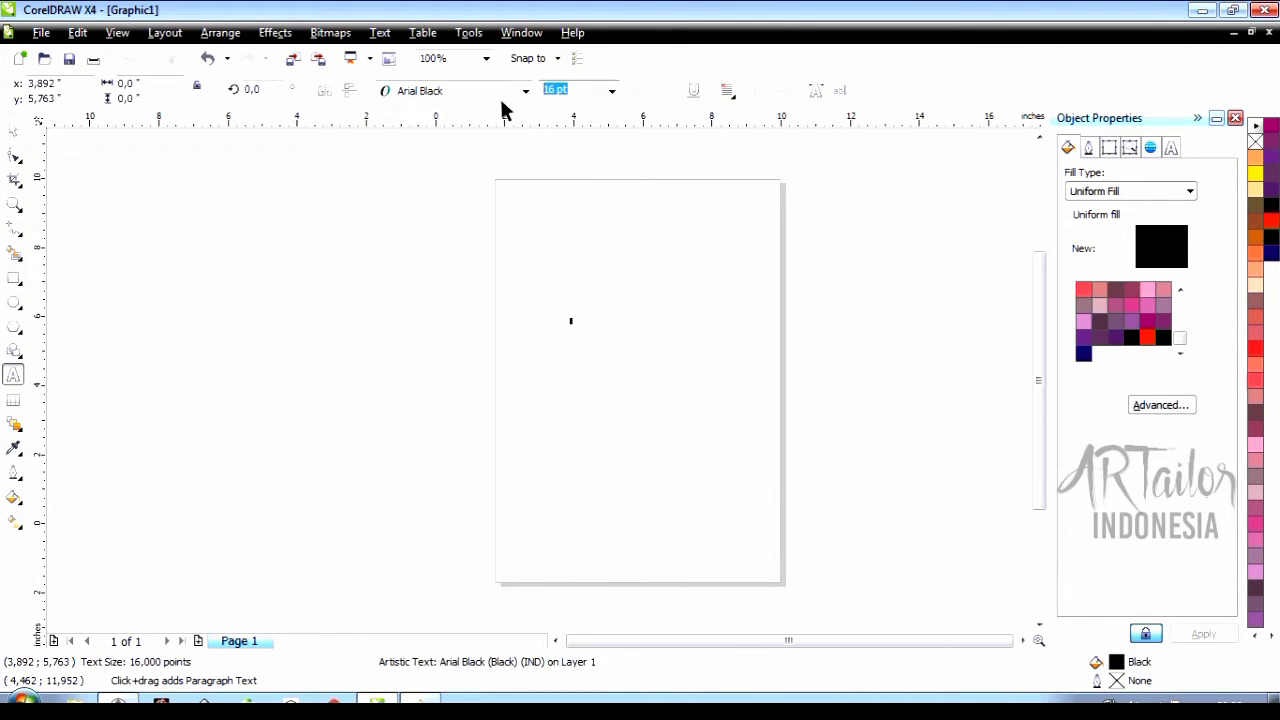
{"action": "type", "text": "50"}
{"action": "type", "text": "Ra"}
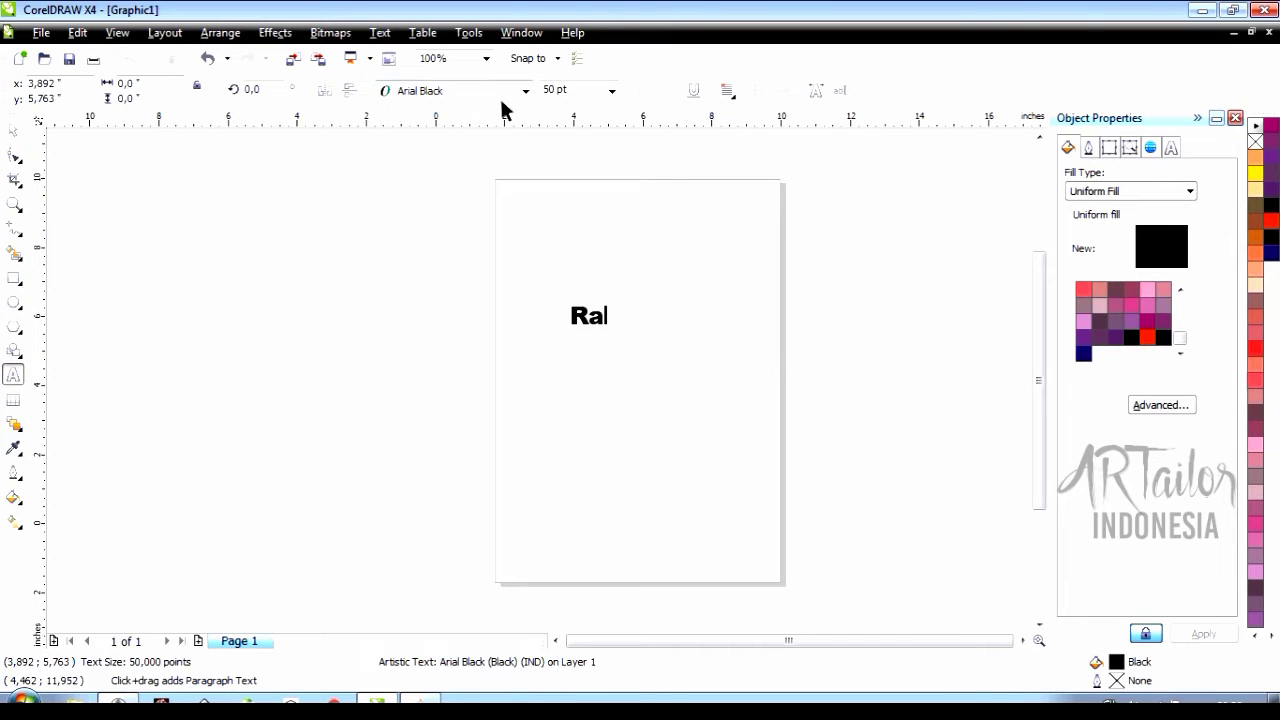
{"action": "type", "text": "ster"}
{"action": "key", "text": "ctrl+space"}
{"action": "key", "text": "p"}
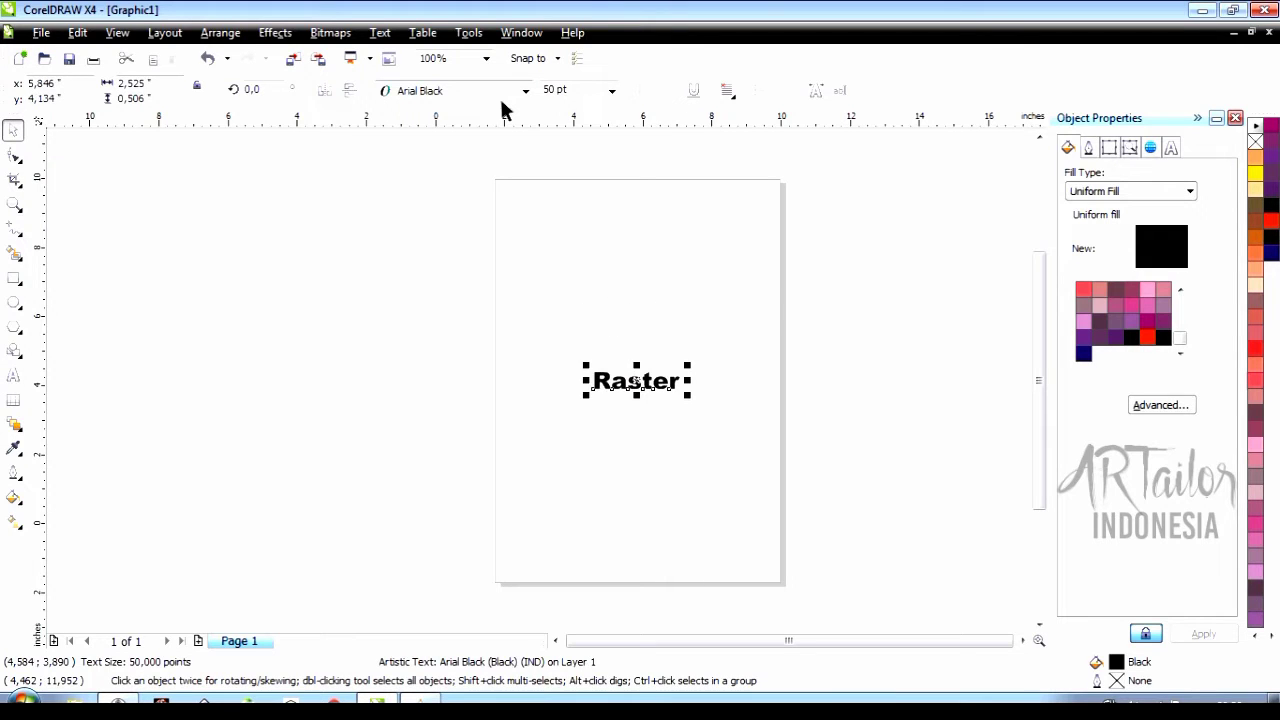
Step: Export only the selected Raster text to the Desktop as an SVG file named Raster, checking the export issues before confirming
{"action": "key", "text": "shift+F2"}
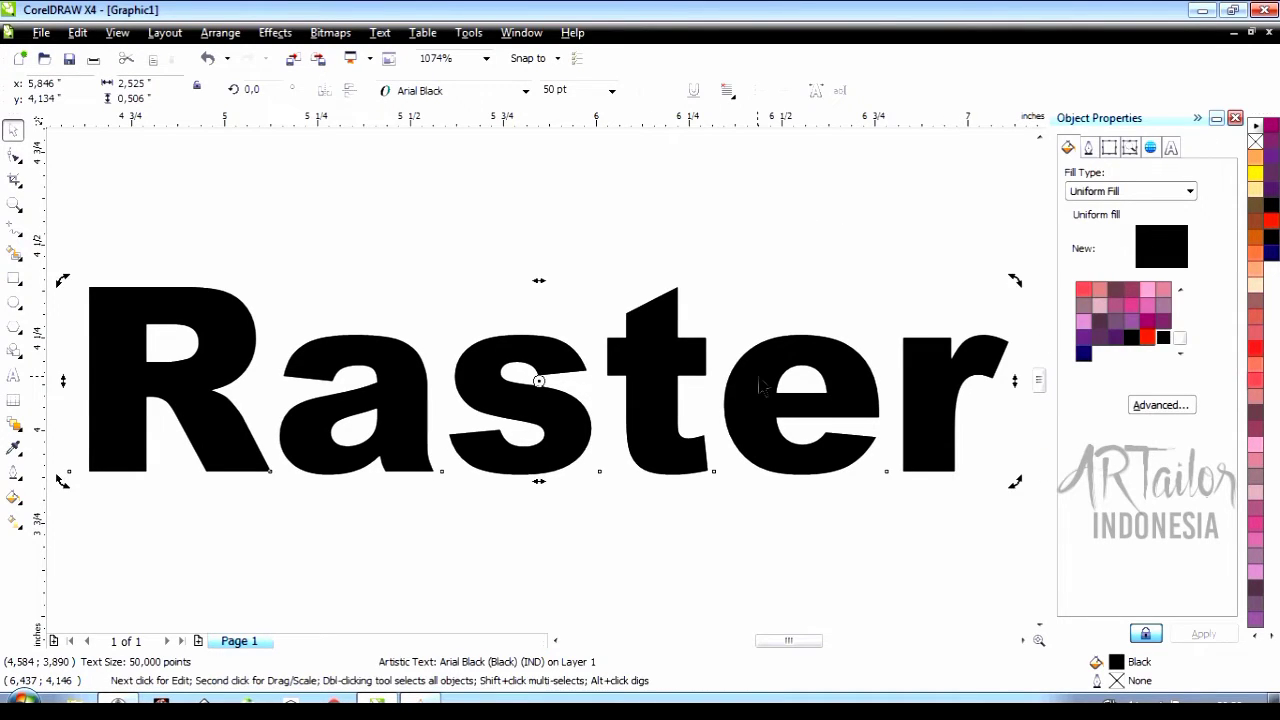
{"action": "key", "text": "ctrl+e"}
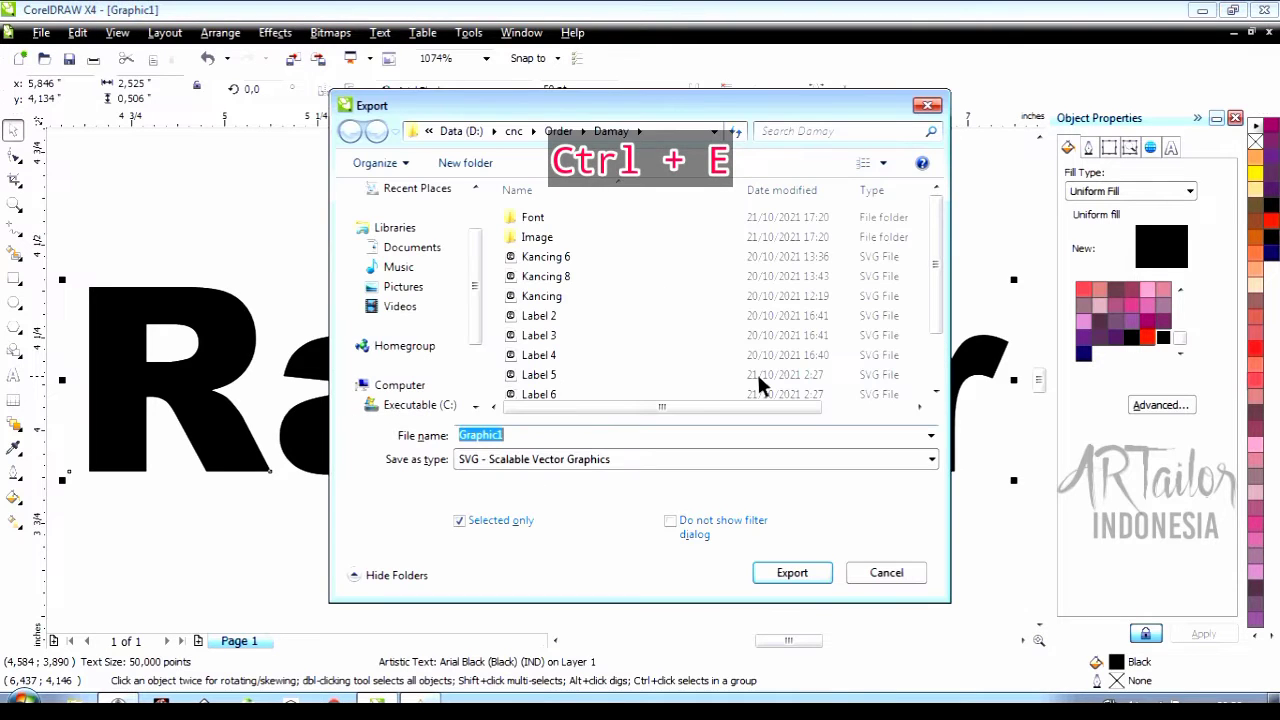
{"action": "type", "text": "Raster"}
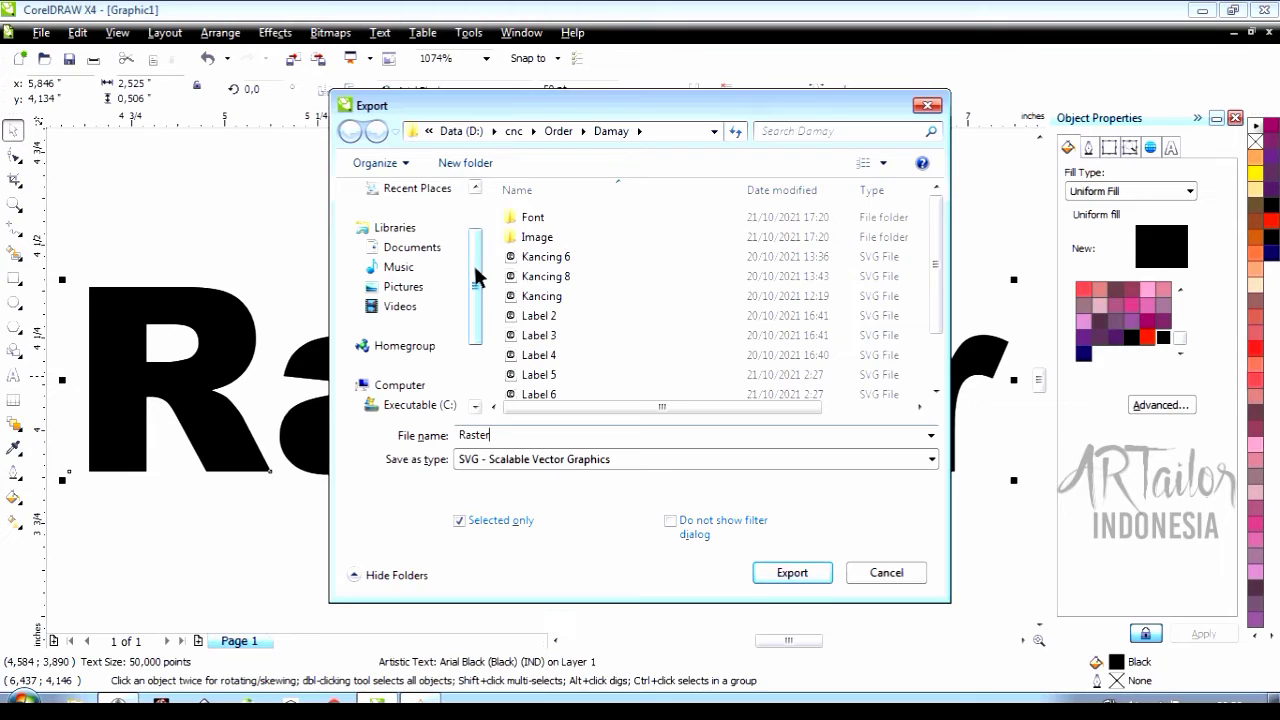
{"action": "left_click_drag", "start_coordinate": [477, 277], "coordinate": [474, 200]}
{"action": "left_click", "coordinate": [402, 215]}
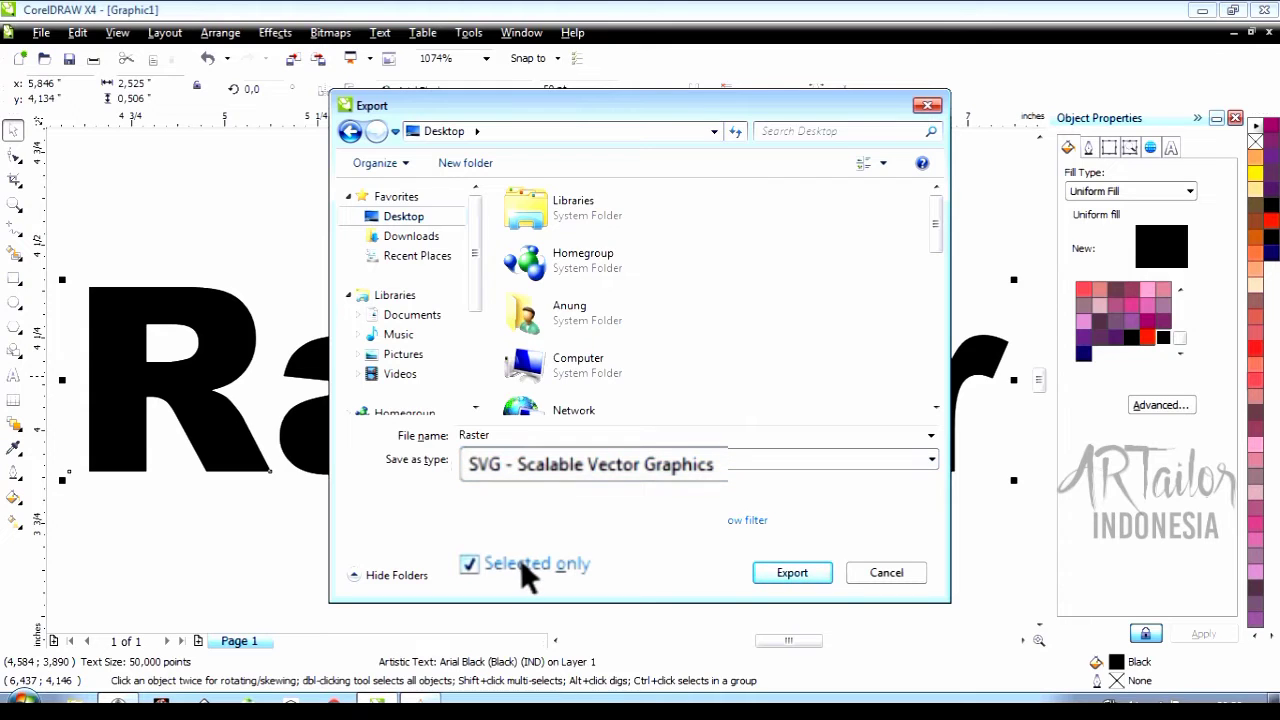
{"action": "left_click", "coordinate": [778, 573]}
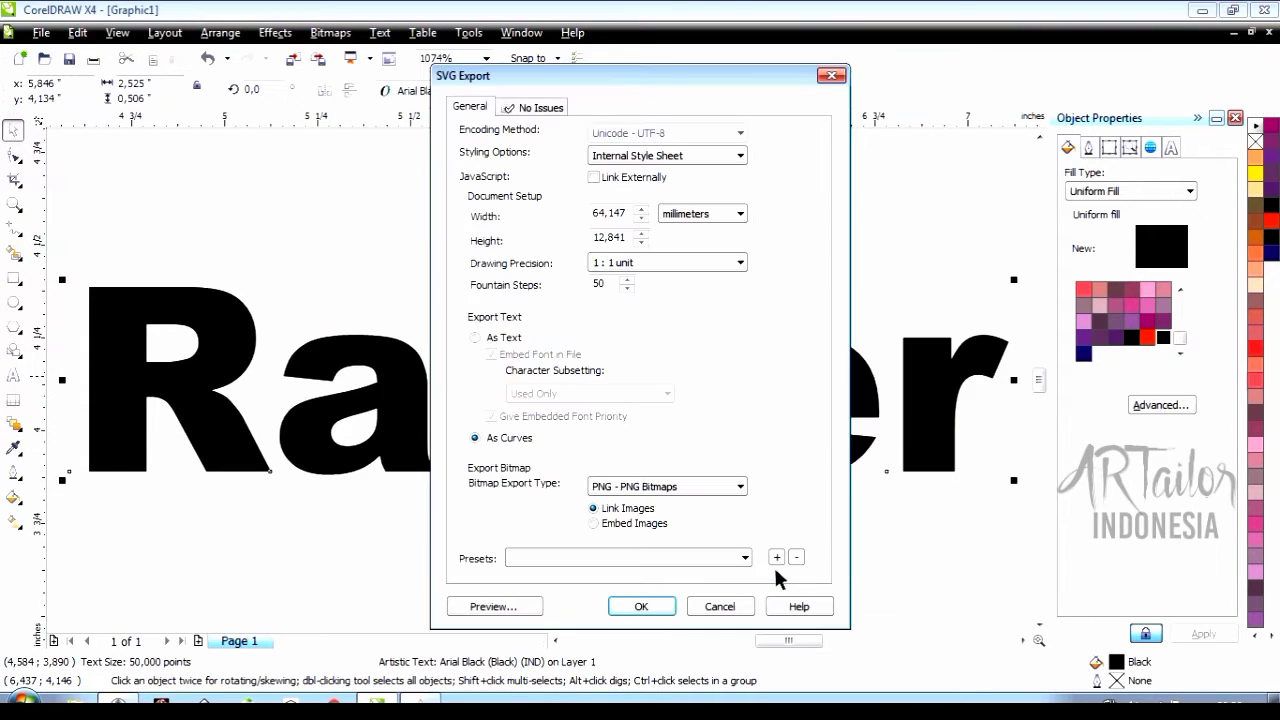
{"action": "left_click", "coordinate": [579, 118]}
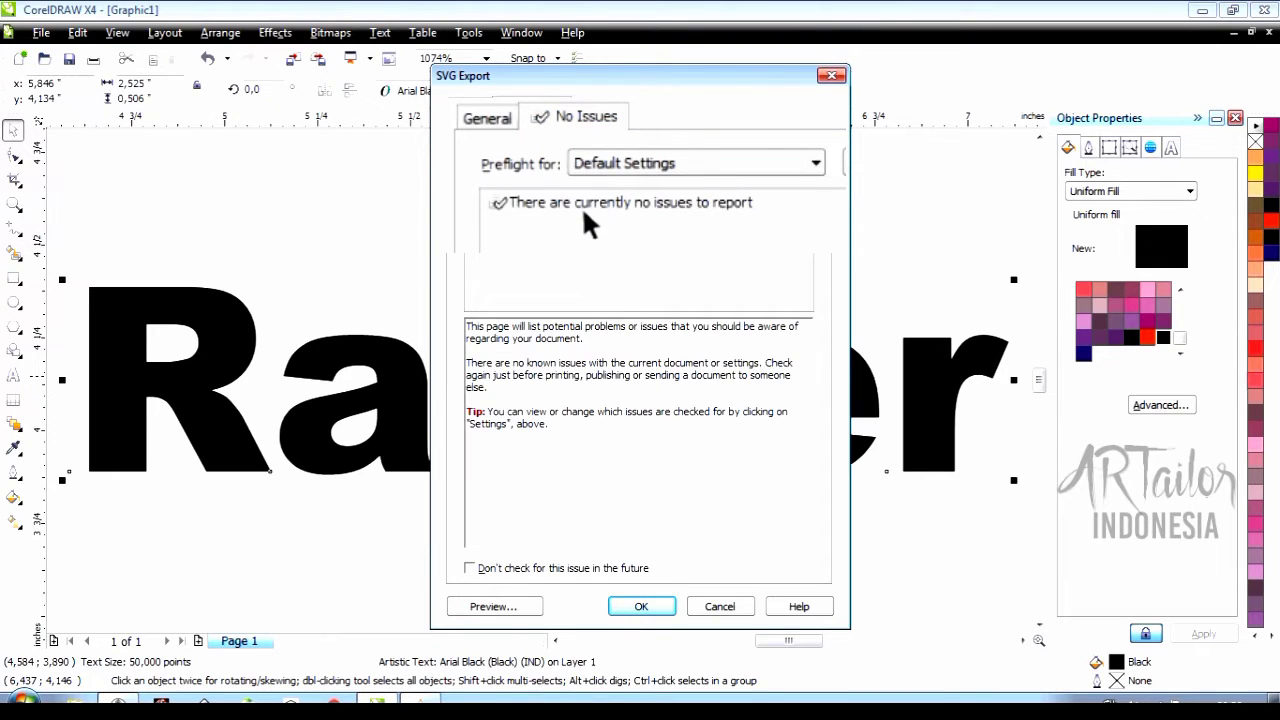
{"action": "left_click", "coordinate": [649, 604]}
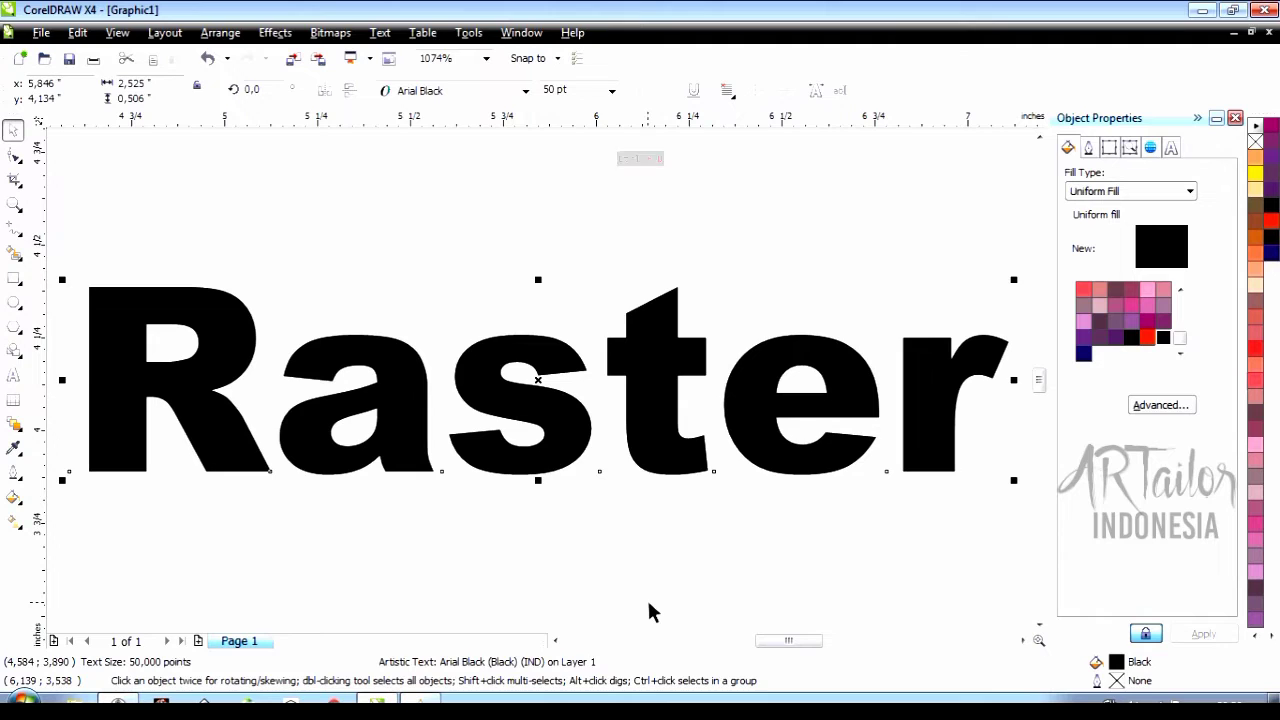
Step: Duplicate the Raster text, place the copy about 0.55 in below the original, and change its wording to "Vector"
{"action": "key", "text": "ctrl+d"}
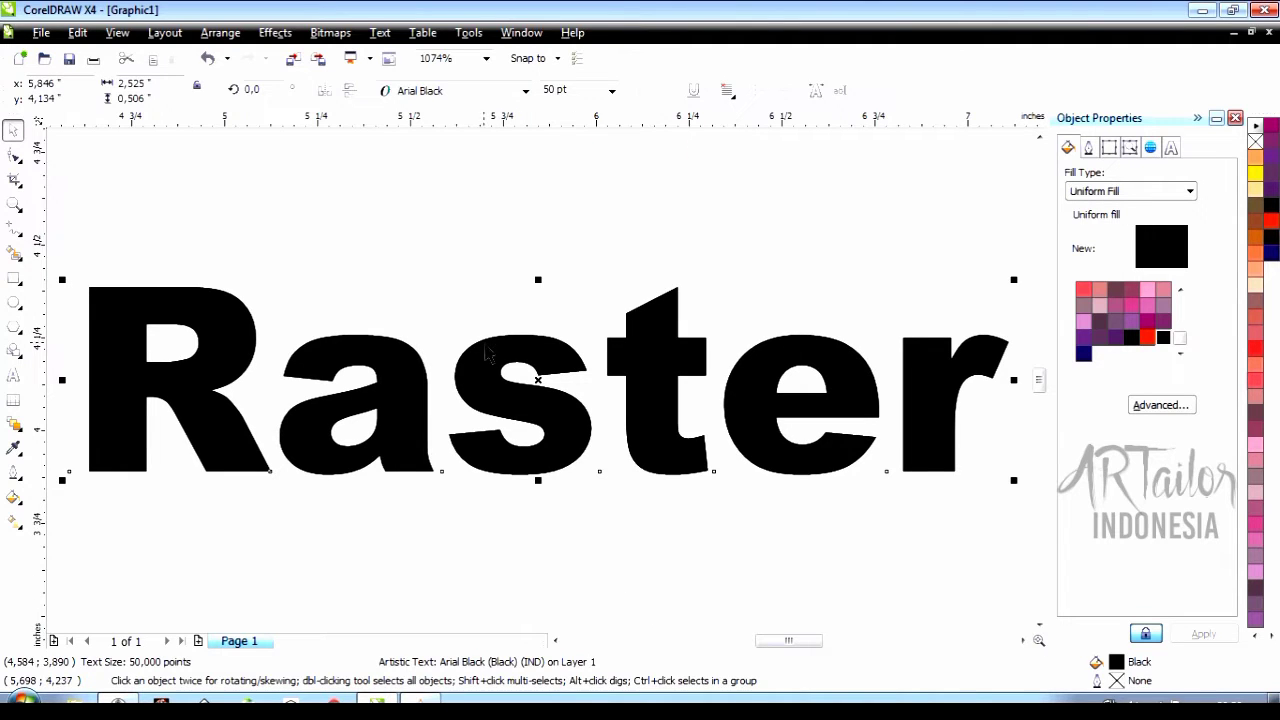
{"action": "left_click_drag", "start_coordinate": [490, 356], "coordinate": [502, 560]}
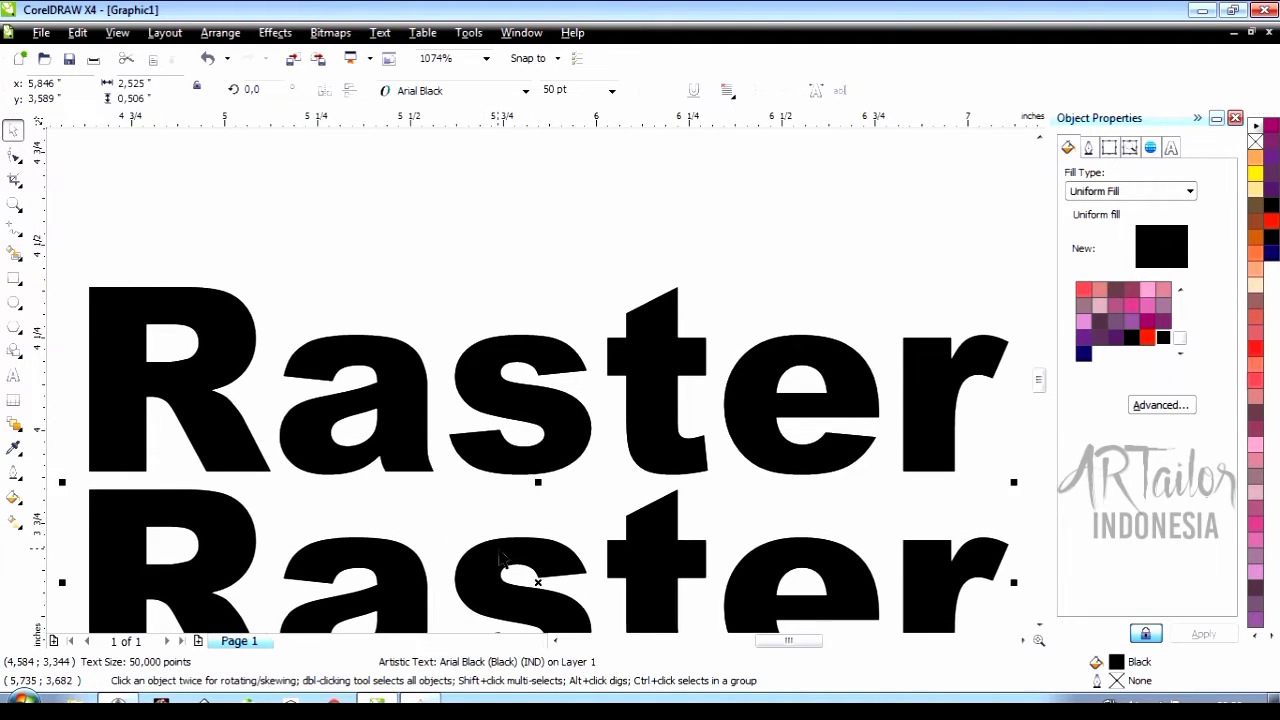
{"action": "scroll", "coordinate": [502, 560], "scroll_direction": "down", "scroll_amount": 1}
{"action": "double_click", "coordinate": [590, 558]}
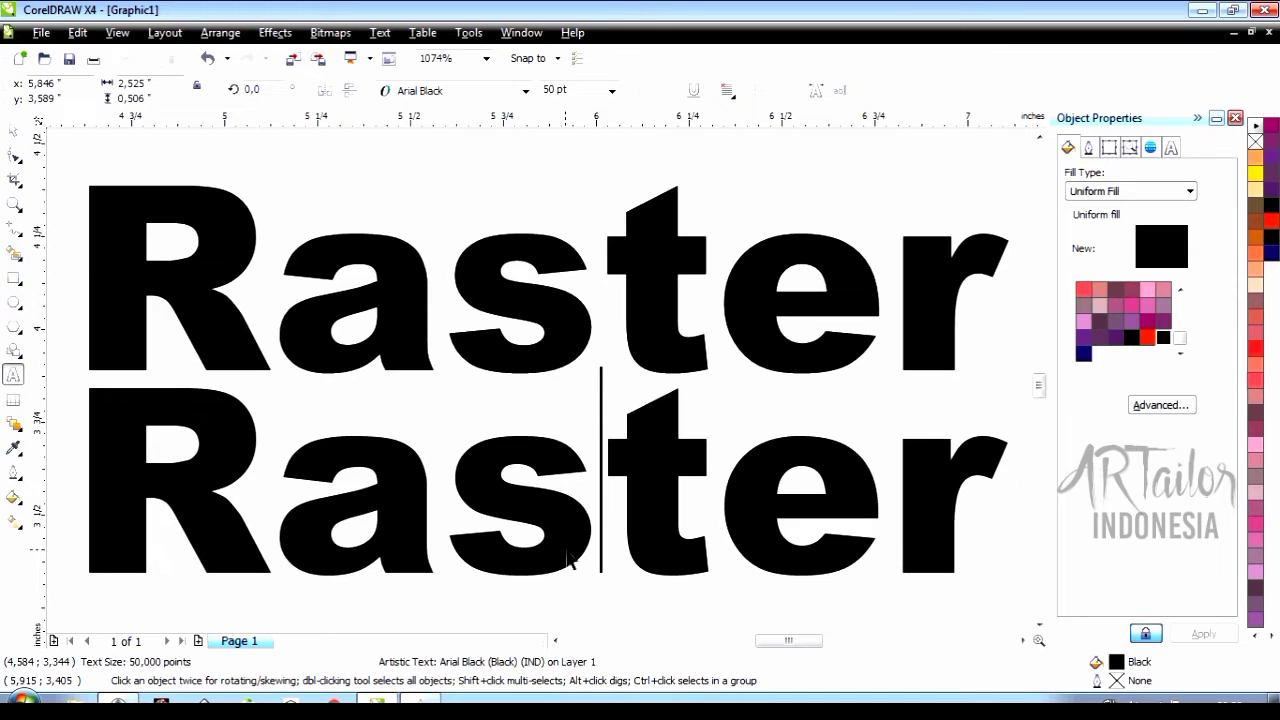
{"action": "key", "text": "ctrl+a"}
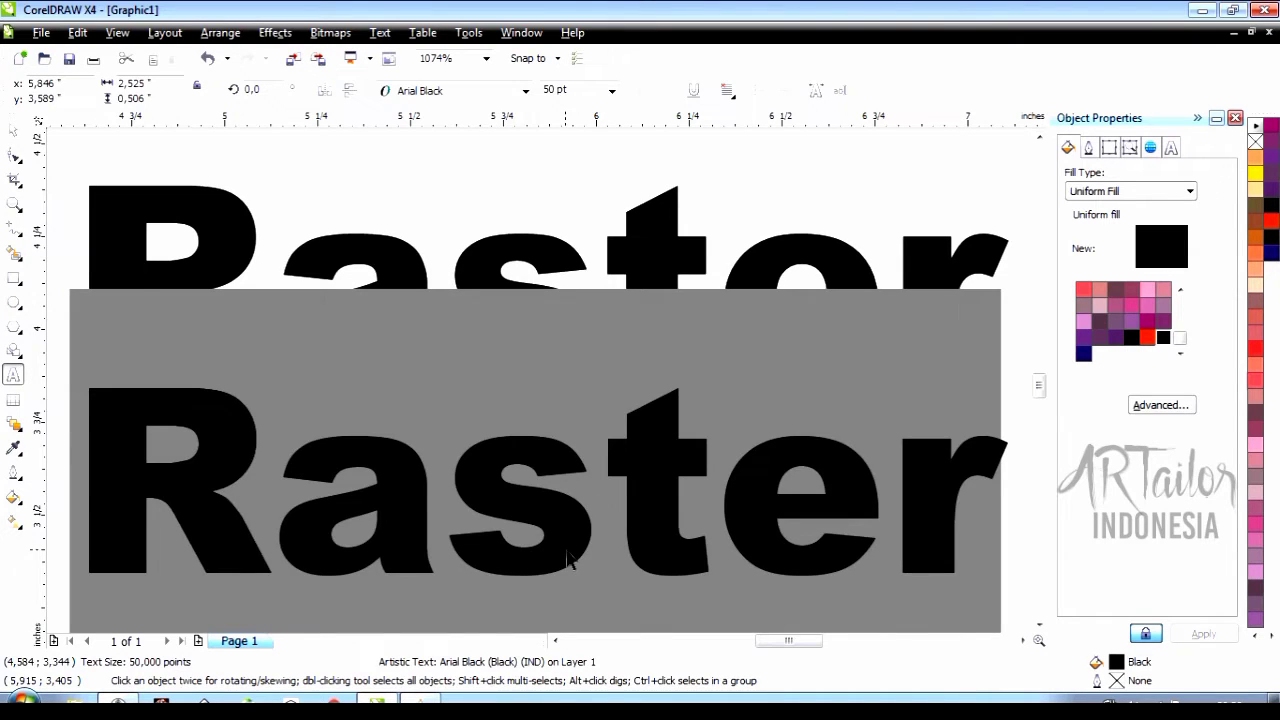
{"action": "type", "text": "Vector"}
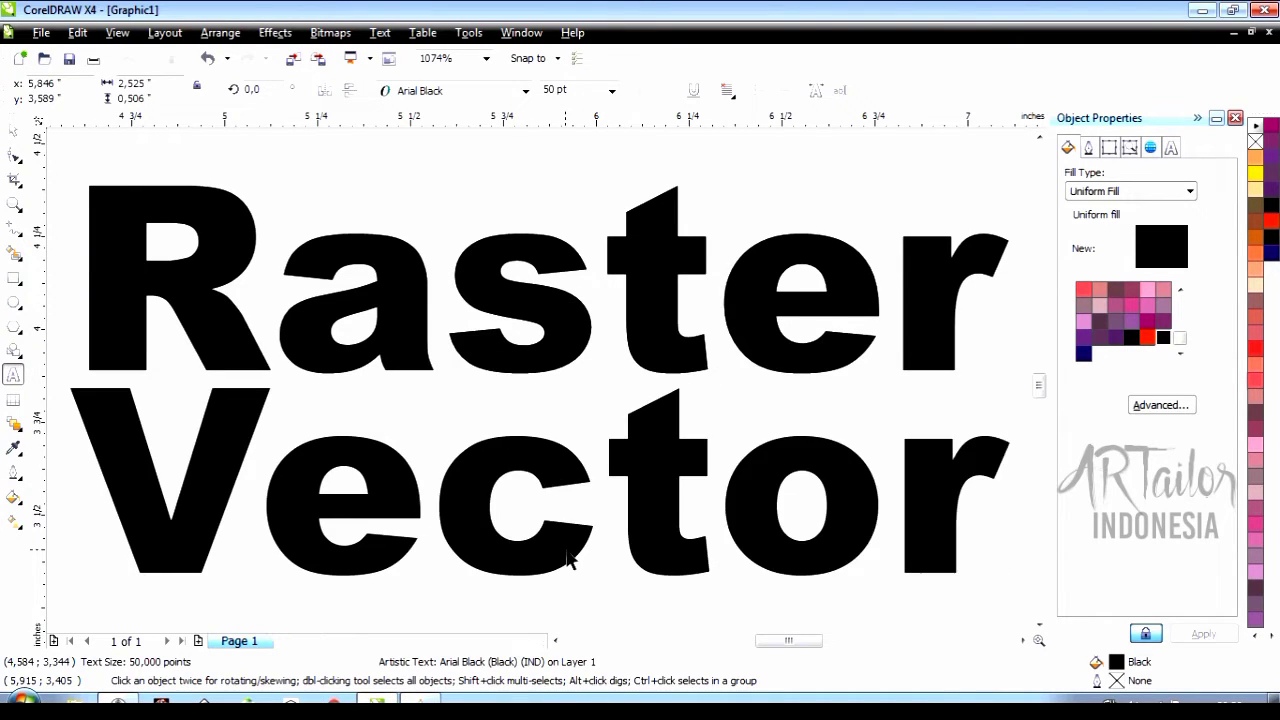
{"action": "key", "text": "ctrl+space"}
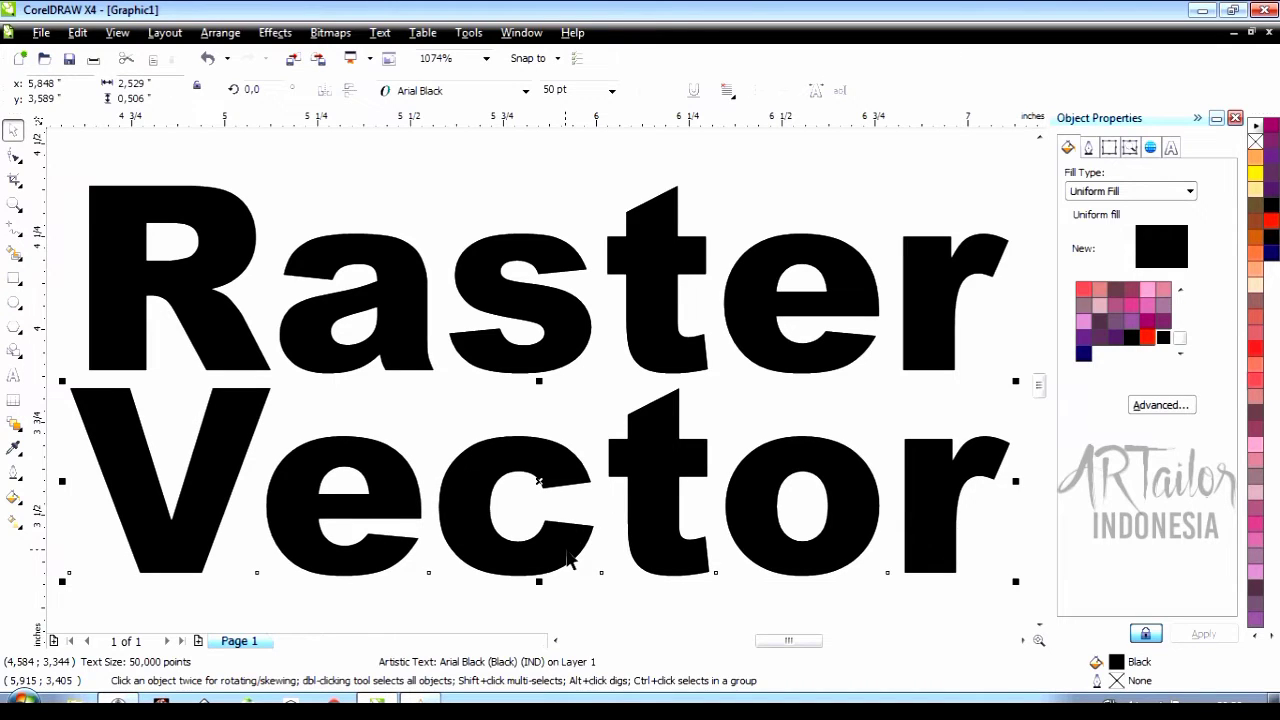
Step: Remove the fill from the Vector text and give it a Hairline outline in Blue
{"action": "left_click", "coordinate": [1130, 191]}
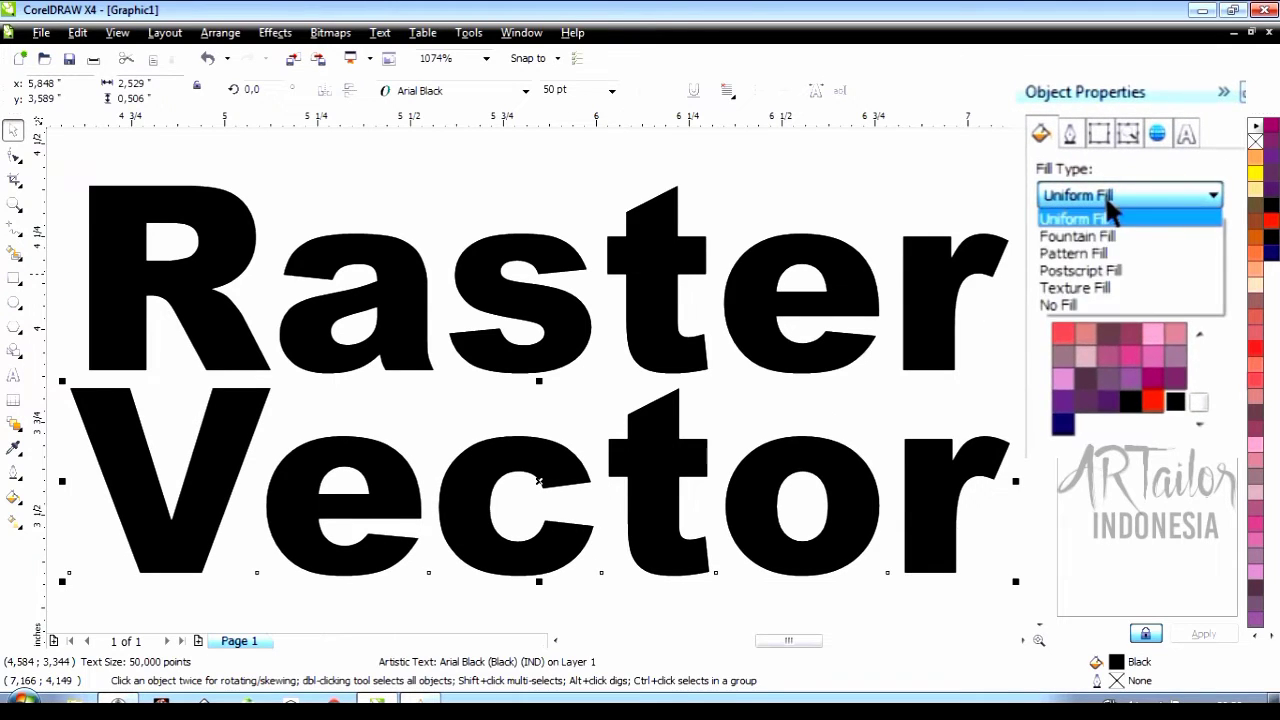
{"action": "left_click", "coordinate": [1092, 305]}
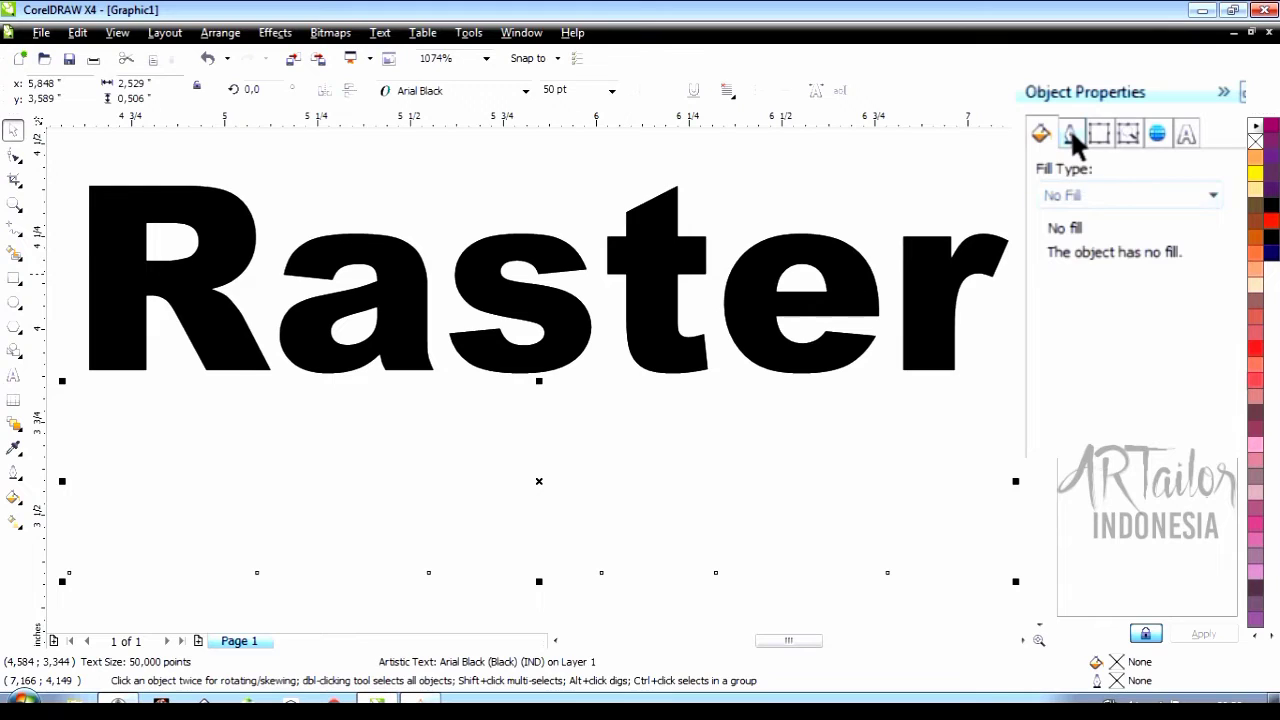
{"action": "left_click", "coordinate": [1071, 133]}
{"action": "left_click", "coordinate": [1208, 171]}
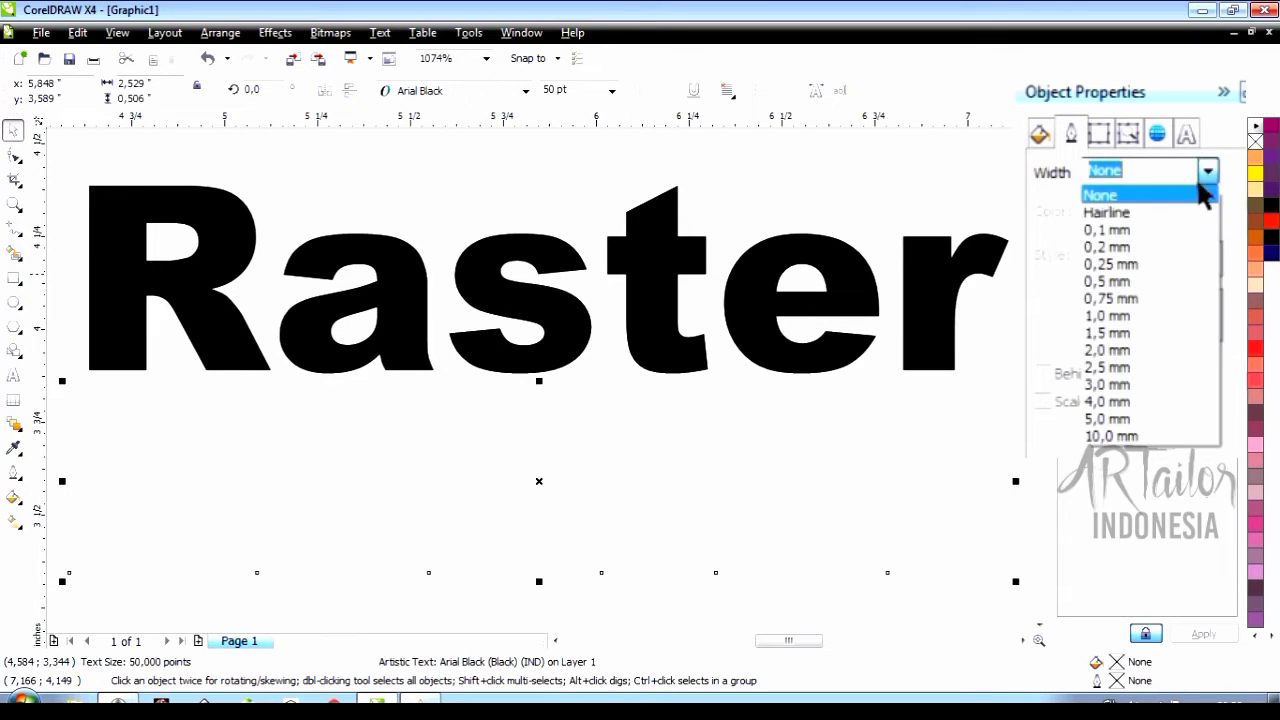
{"action": "left_click", "coordinate": [1135, 211]}
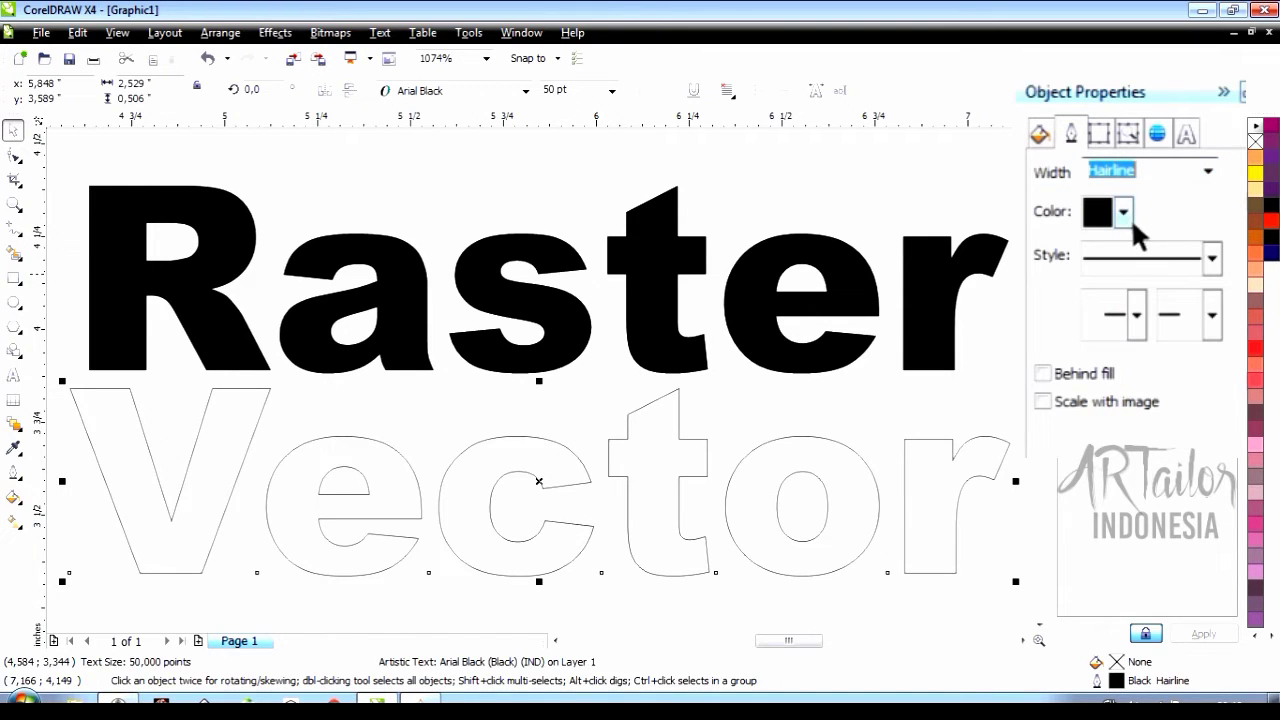
{"action": "left_click", "coordinate": [1124, 213]}
{"action": "left_click_drag", "start_coordinate": [1226, 287], "coordinate": [1228, 357]}
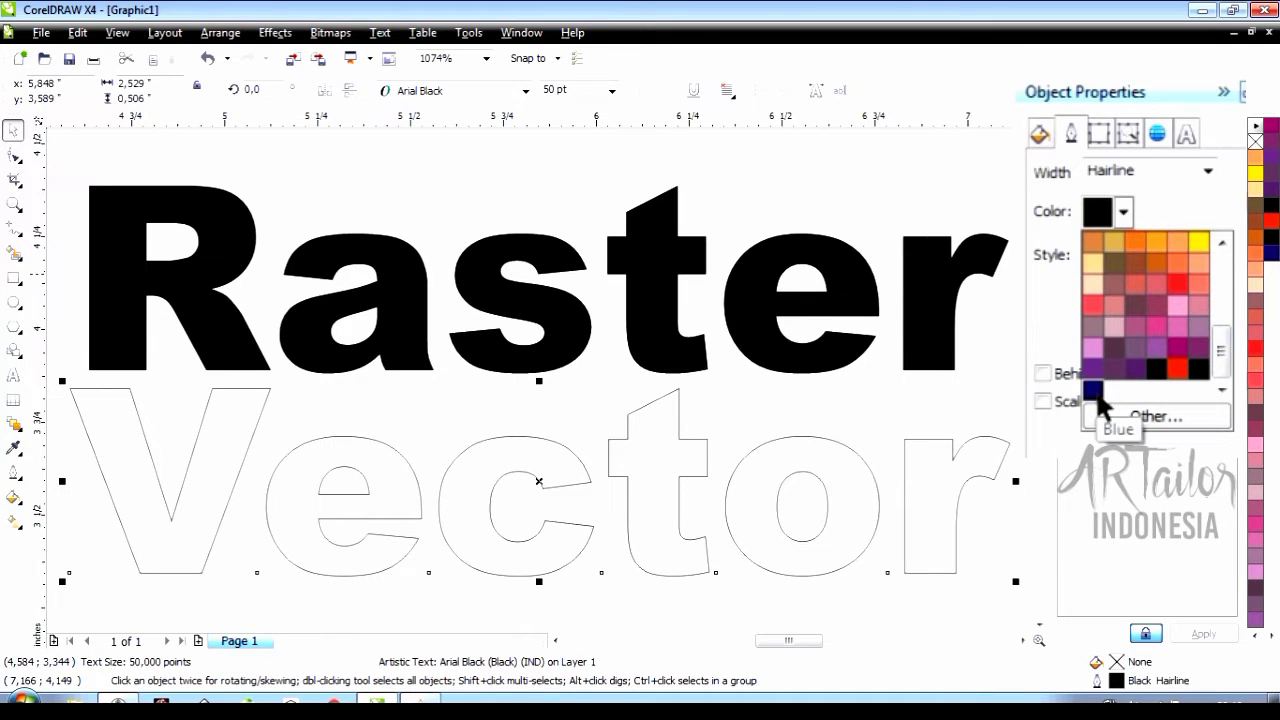
{"action": "left_click", "coordinate": [1097, 393]}
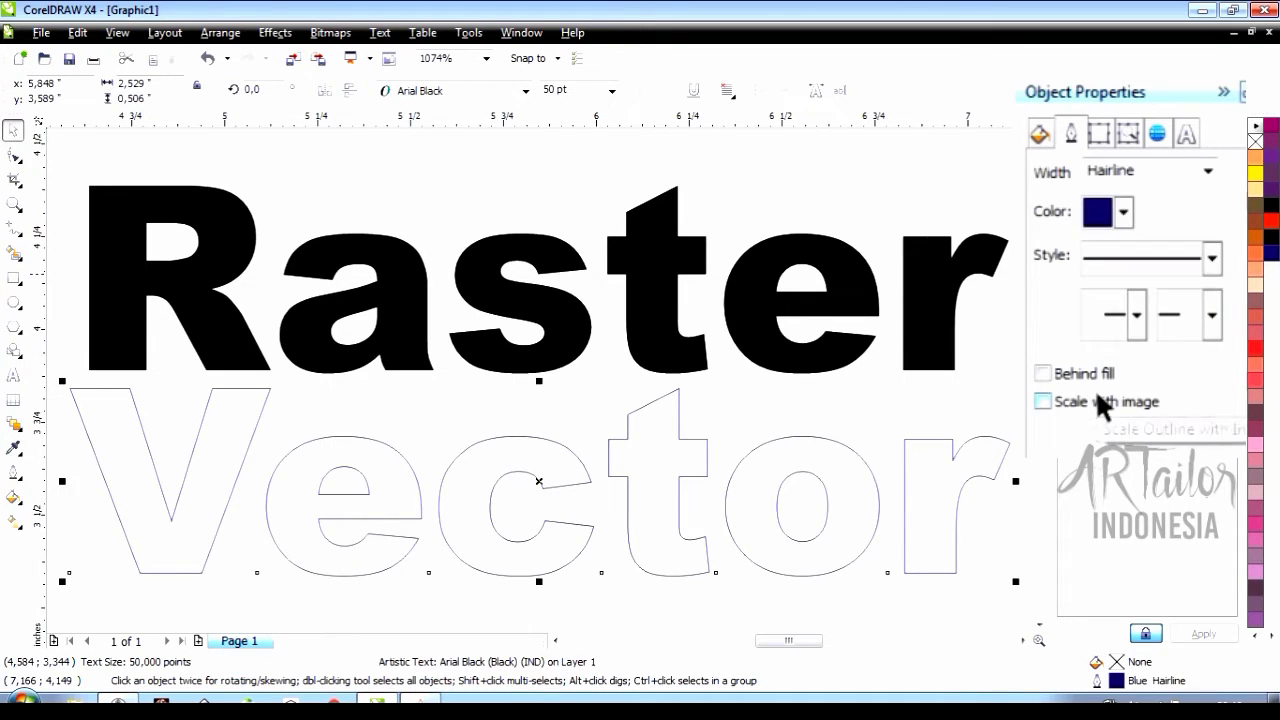
{"action": "left_click", "coordinate": [829, 408]}
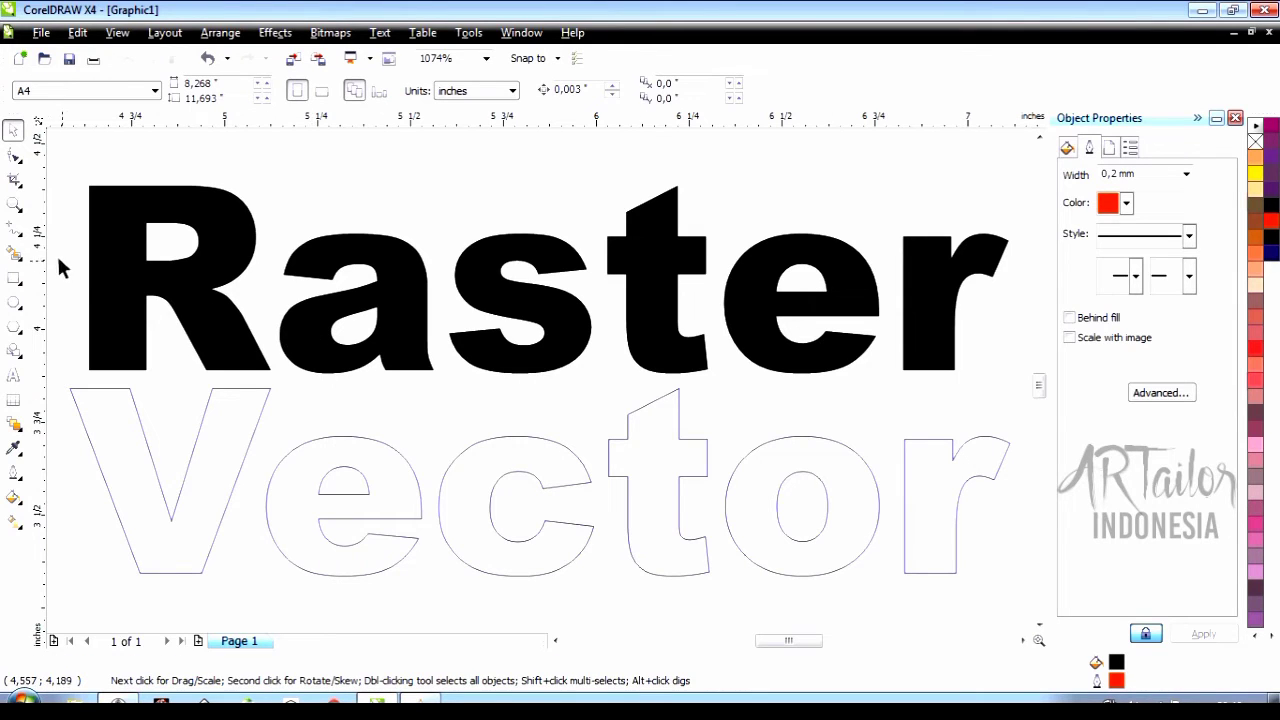
Step: Draw a horizontal Polyline about 2.56 in long between the Raster and Vector texts and set its outline width to Hairline
{"action": "left_click", "coordinate": [22, 232]}
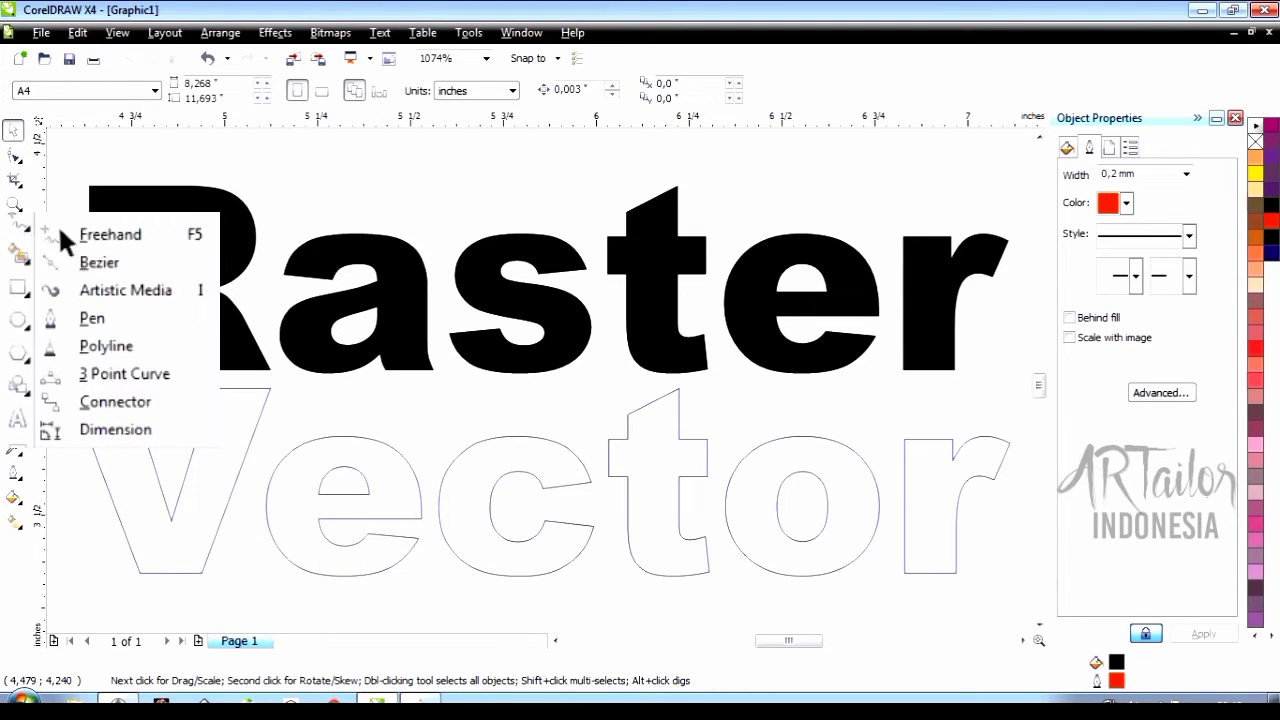
{"action": "left_click", "coordinate": [112, 345]}
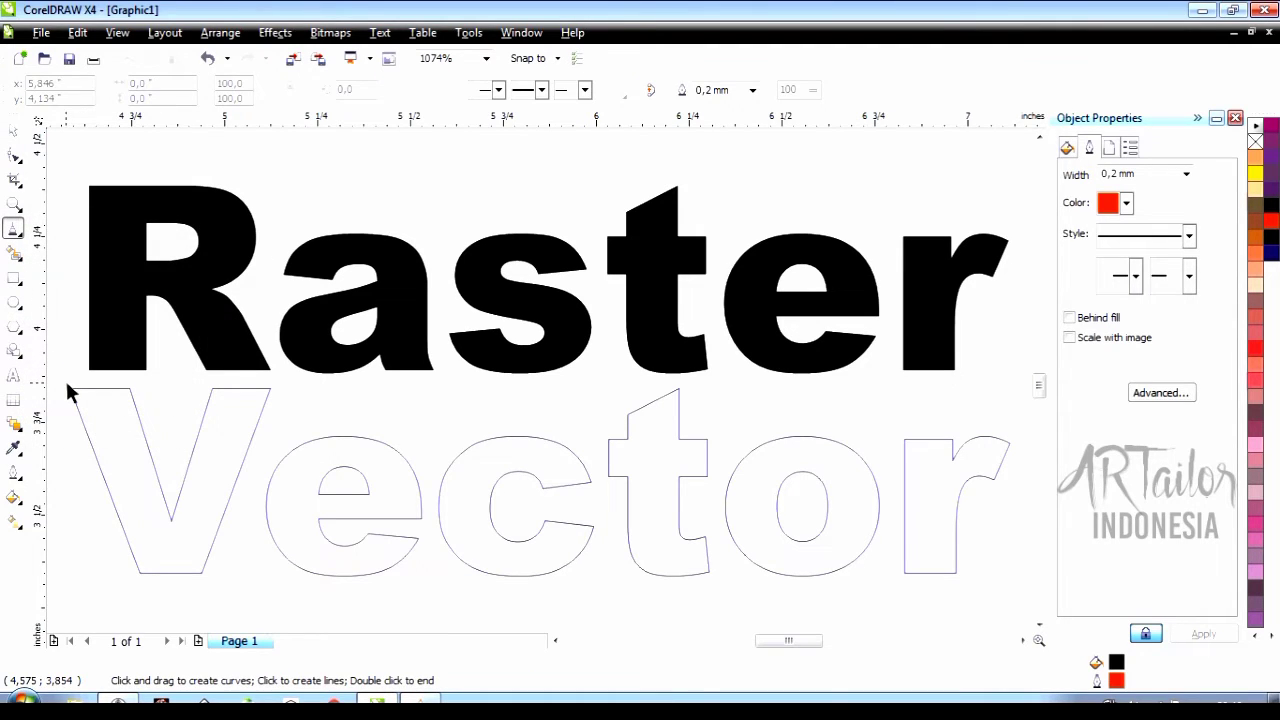
{"action": "left_click", "coordinate": [68, 386]}
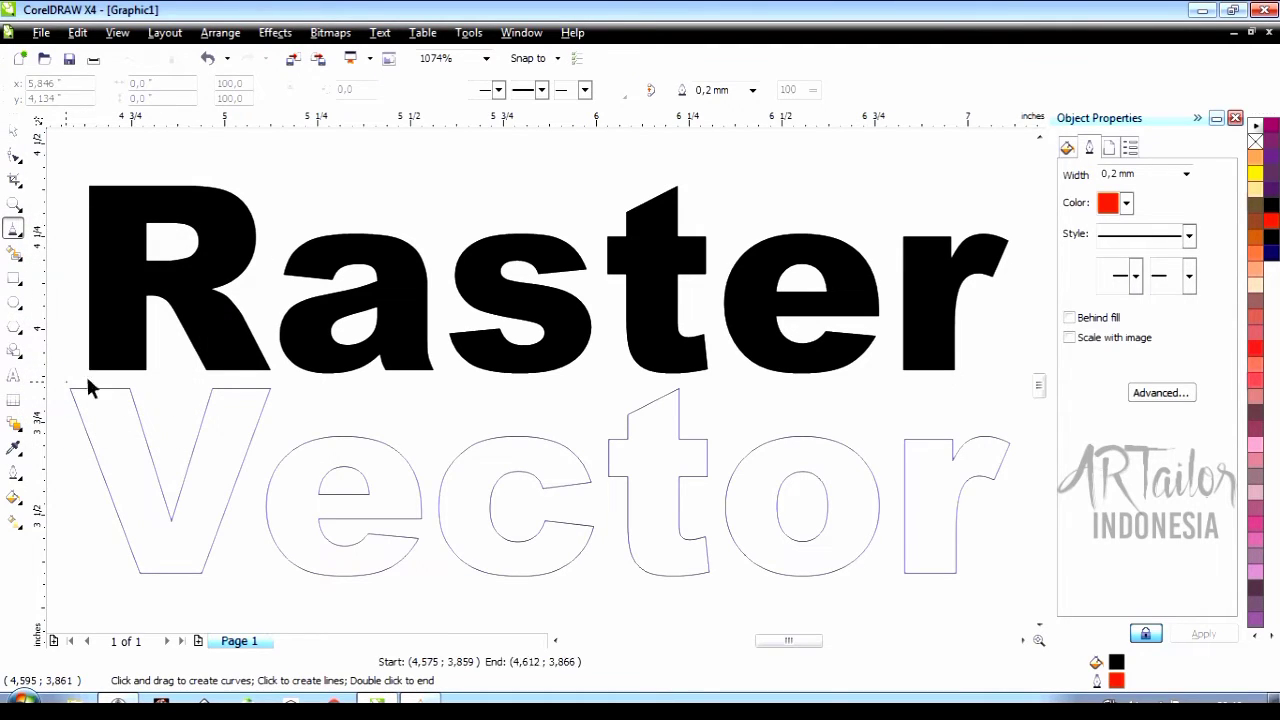
{"action": "double_click", "coordinate": [1016, 400]}
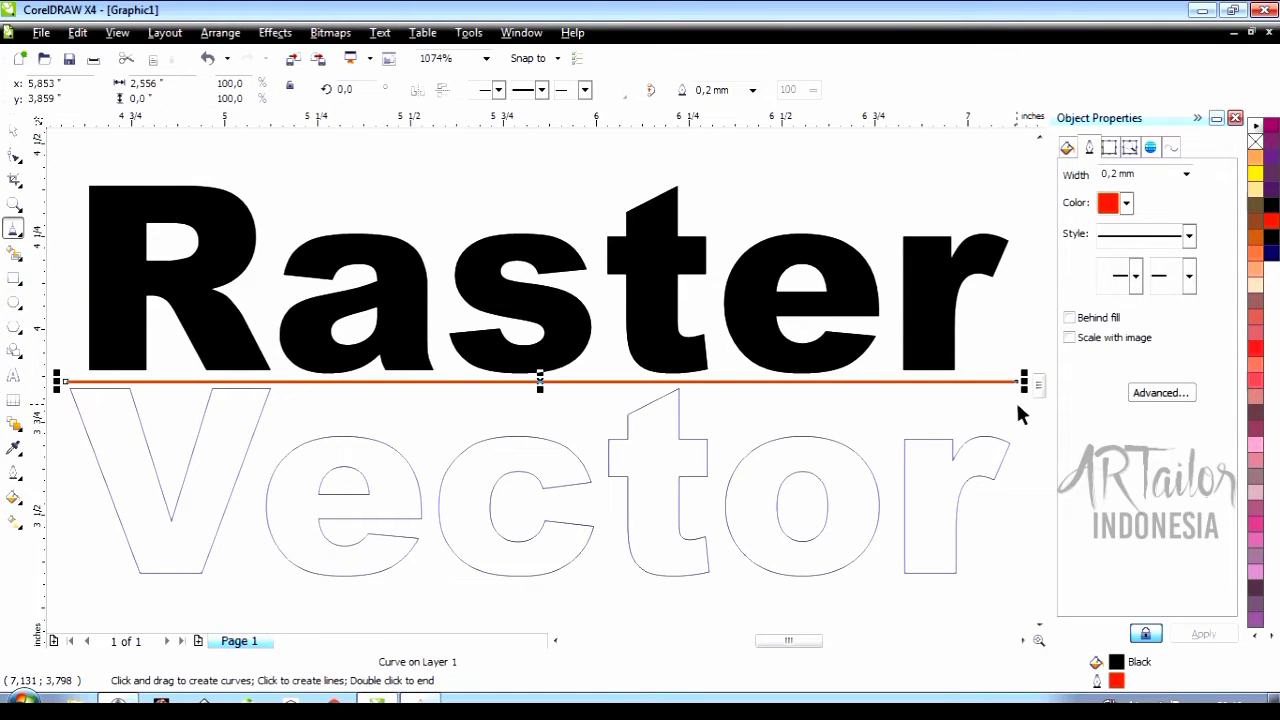
{"action": "key", "text": "space"}
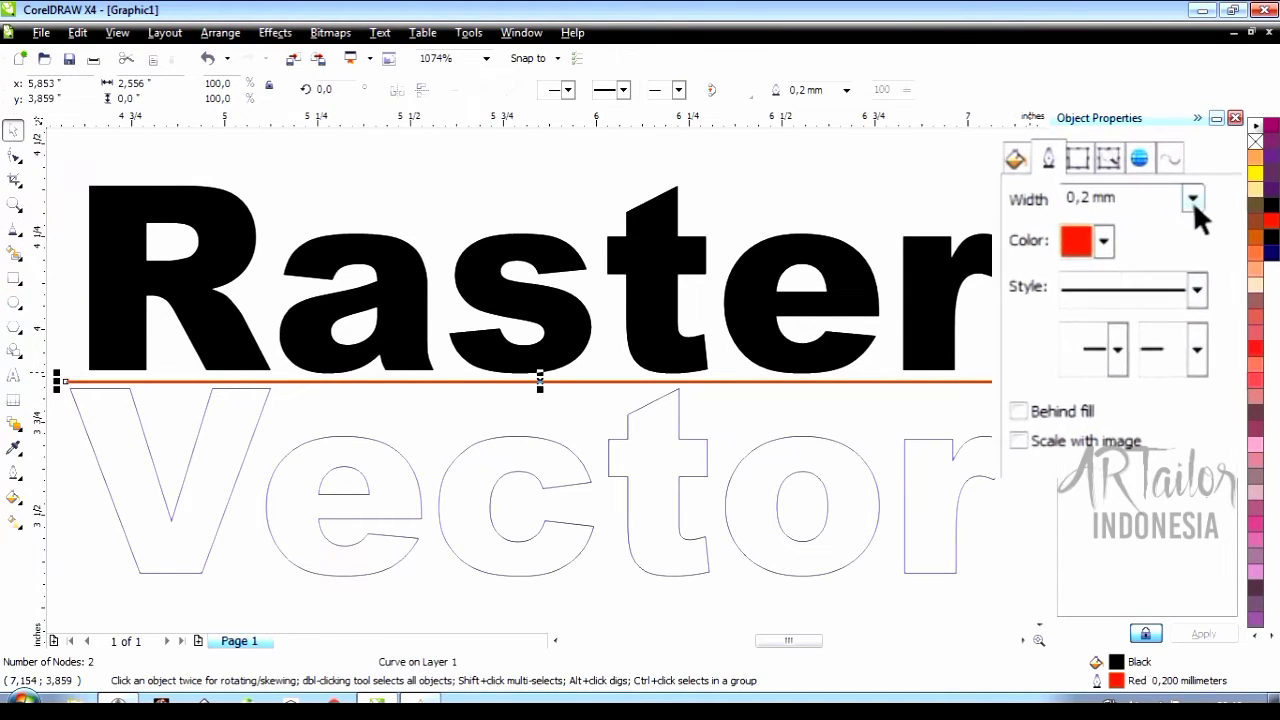
{"action": "left_click", "coordinate": [1193, 199]}
{"action": "left_click", "coordinate": [1155, 236]}
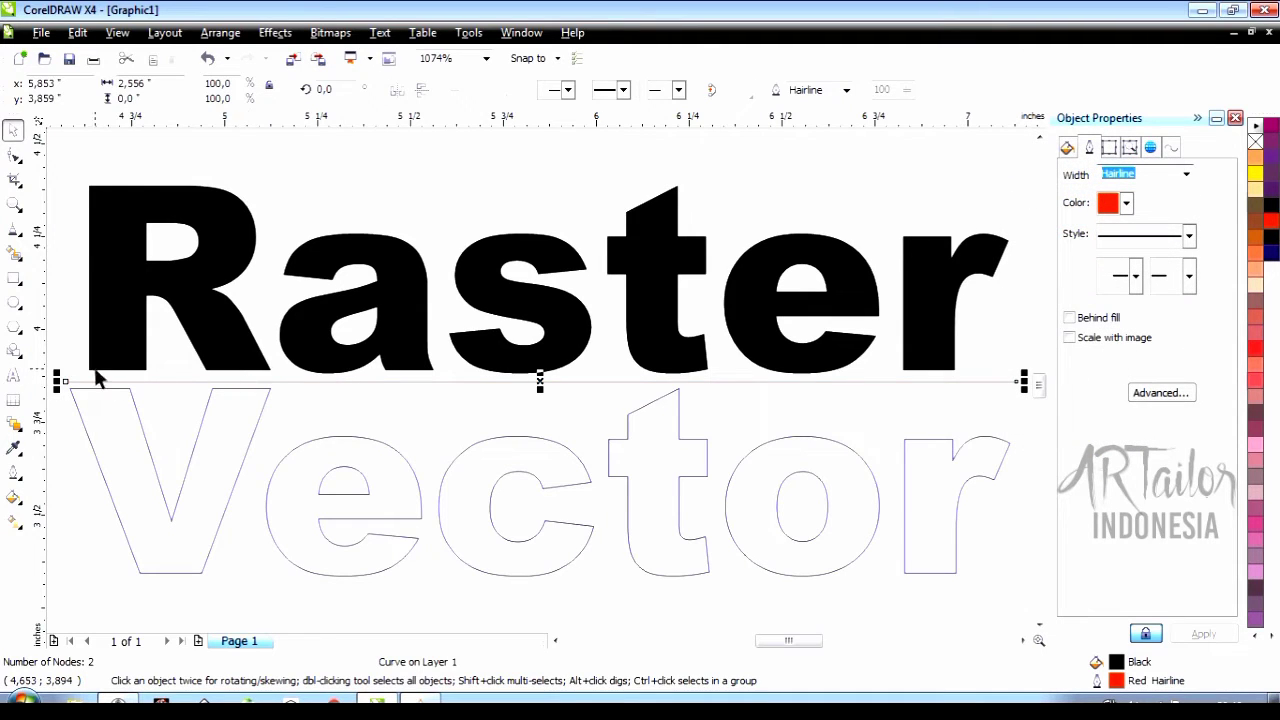
Step: Move the red line about 1.76 in to the right, duplicate it, and nudge the copy down once
{"action": "left_click_drag", "start_coordinate": [88, 378], "coordinate": [745, 398]}
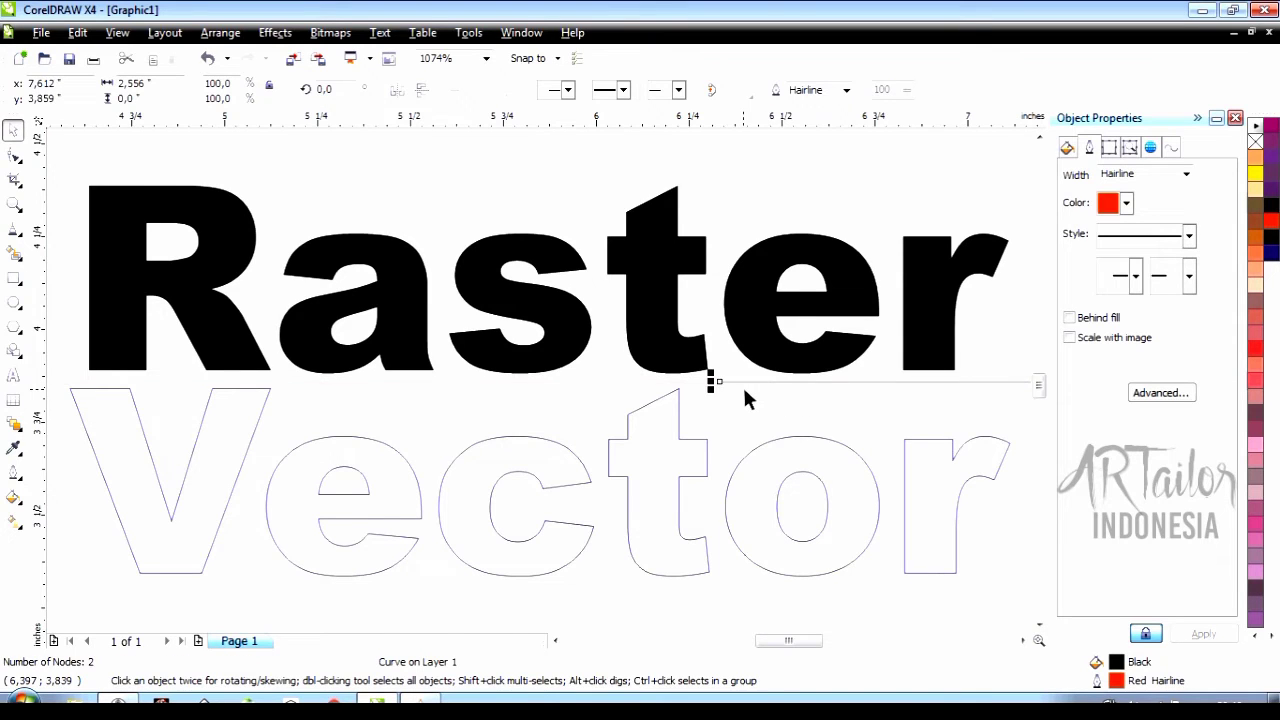
{"action": "scroll", "coordinate": [743, 385], "scroll_direction": "right", "scroll_amount": 3}
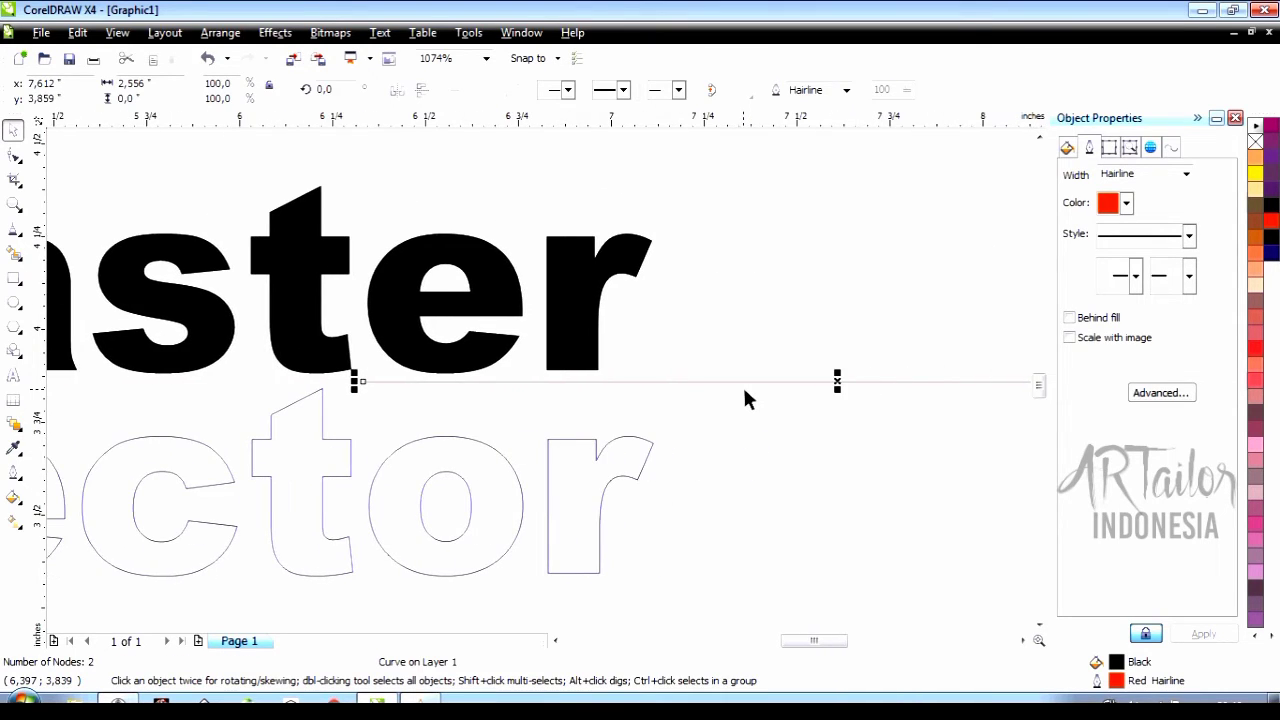
{"action": "key", "text": "ctrl+d"}
{"action": "key", "text": "Down"}
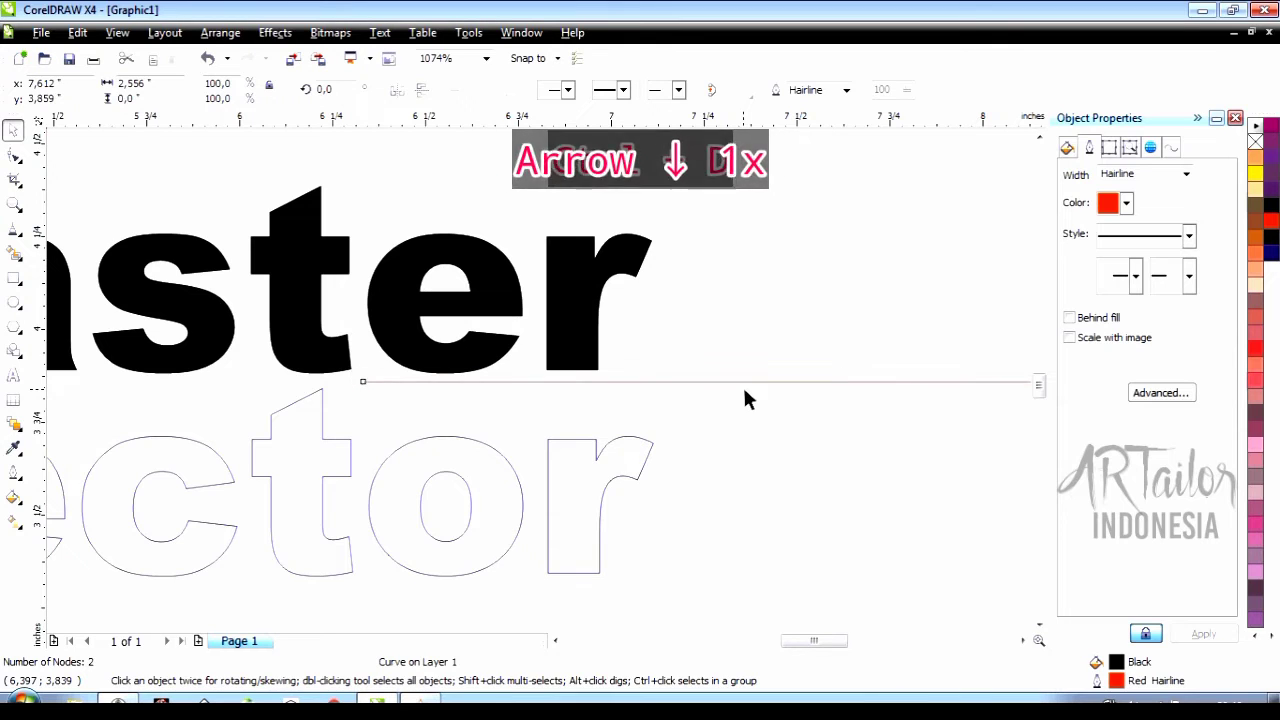
Step: Repeat the spaced duplication of the red line downward until the stack spans the full height of the Vector text
{"action": "key", "text": "ctrl+d"}
{"action": "key", "text": "ctrl+d"}
{"action": "key", "text": "ctrl+d"}
{"action": "key", "text": "ctrl+d"}
{"action": "key", "text": "ctrl+d"}
{"action": "key", "text": "ctrl+d"}
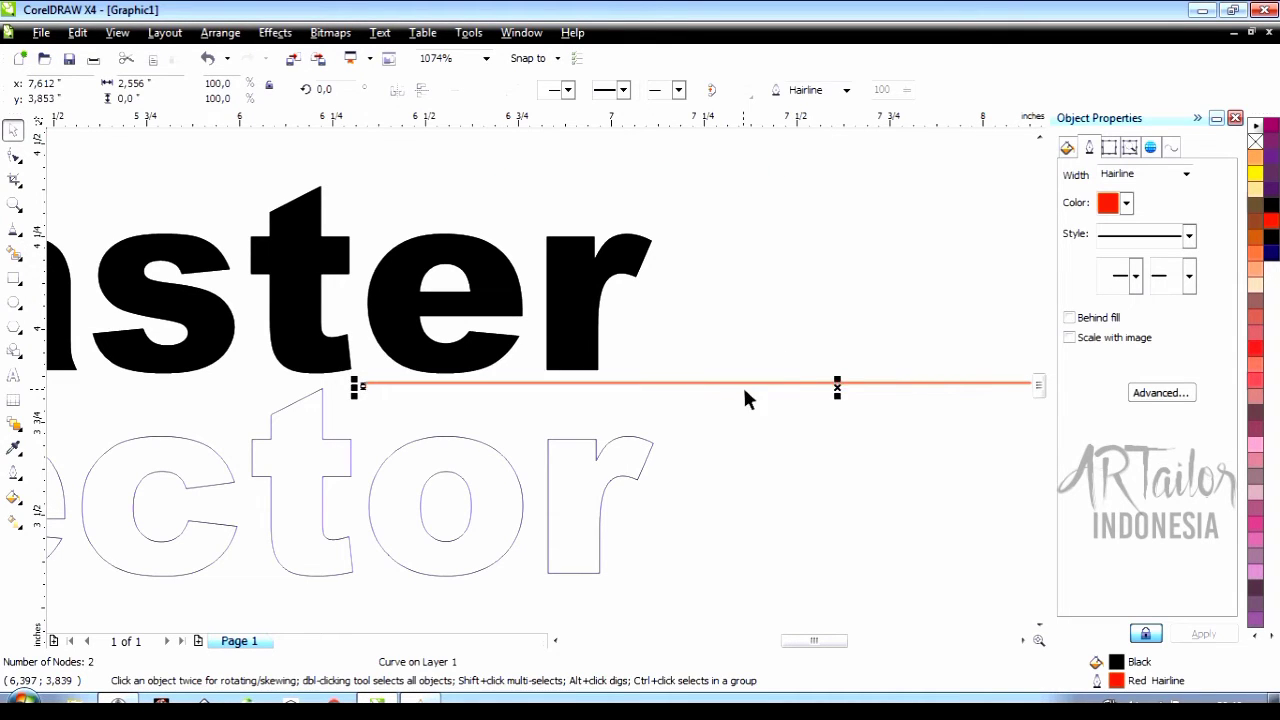
{"action": "key", "text": "ctrl+d"}
{"action": "key", "text": "ctrl+d"}
{"action": "key", "text": "ctrl+d"}
{"action": "key", "text": "ctrl+d"}
{"action": "key", "text": "ctrl+d"}
{"action": "key", "text": "ctrl+d"}
{"action": "key", "text": "ctrl+d"}
{"action": "key", "text": "ctrl+d"}
{"action": "key", "text": "ctrl+d"}
{"action": "key", "text": "ctrl+d"}
{"action": "key", "text": "ctrl+d"}
{"action": "key", "text": "ctrl+d"}
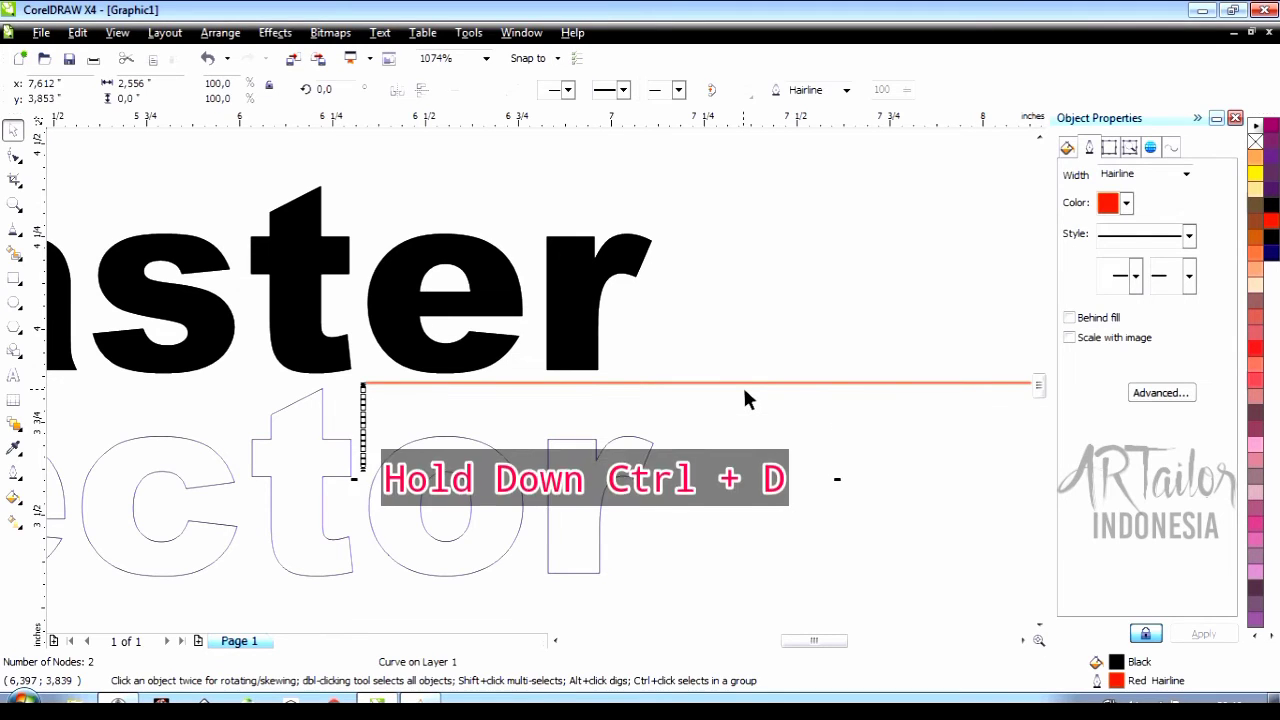
{"action": "key", "text": "ctrl+d"}
{"action": "key", "text": "ctrl+d"}
{"action": "key", "text": "ctrl+d"}
{"action": "key", "text": "ctrl+d"}
{"action": "key", "text": "ctrl+d"}
{"action": "key", "text": "ctrl+d"}
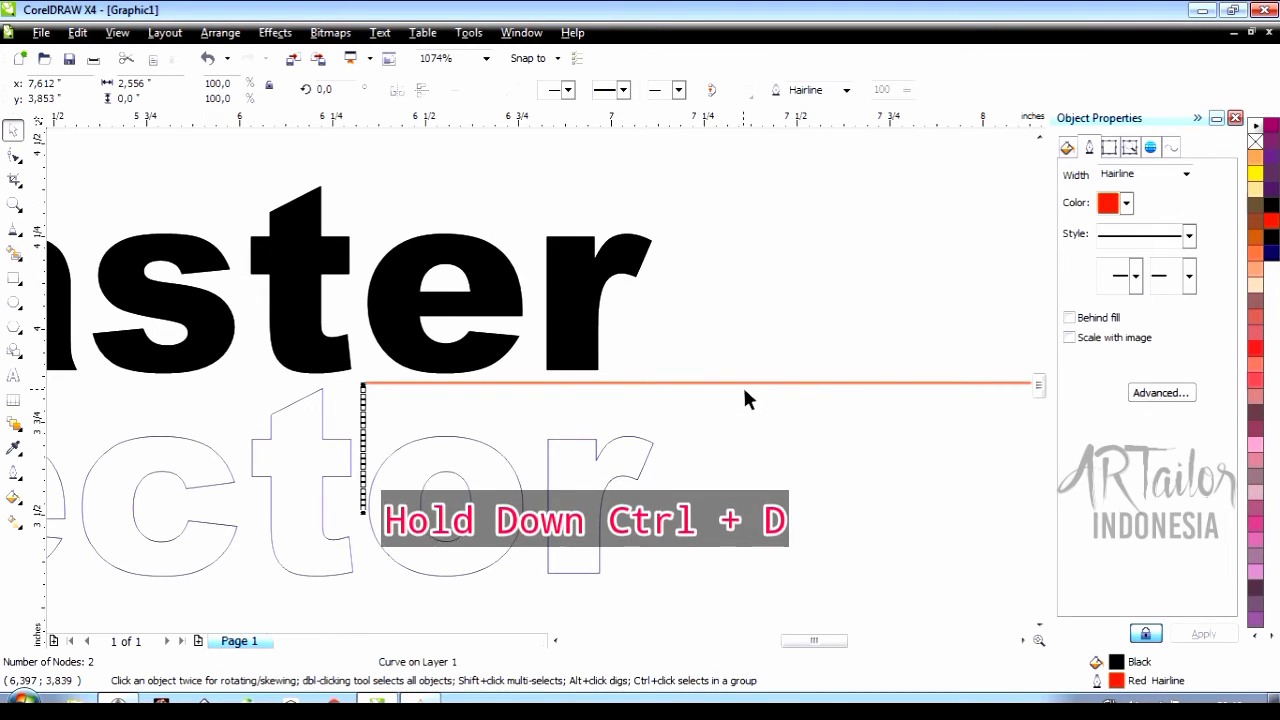
{"action": "key", "text": "ctrl+d"}
{"action": "key", "text": "ctrl+d"}
{"action": "key", "text": "ctrl+d"}
{"action": "key", "text": "ctrl+d"}
{"action": "key", "text": "ctrl+d"}
{"action": "key", "text": "ctrl+d"}
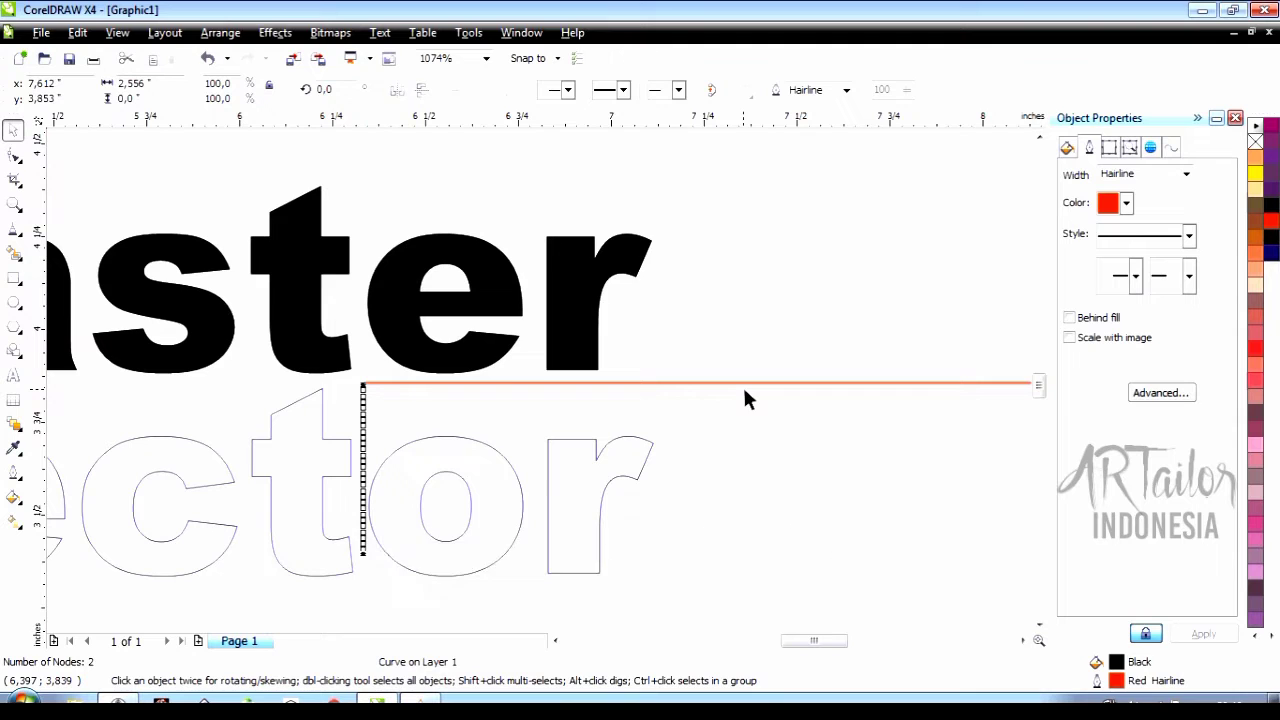
{"action": "key", "text": "ctrl+d"}
{"action": "key", "text": "ctrl+d"}
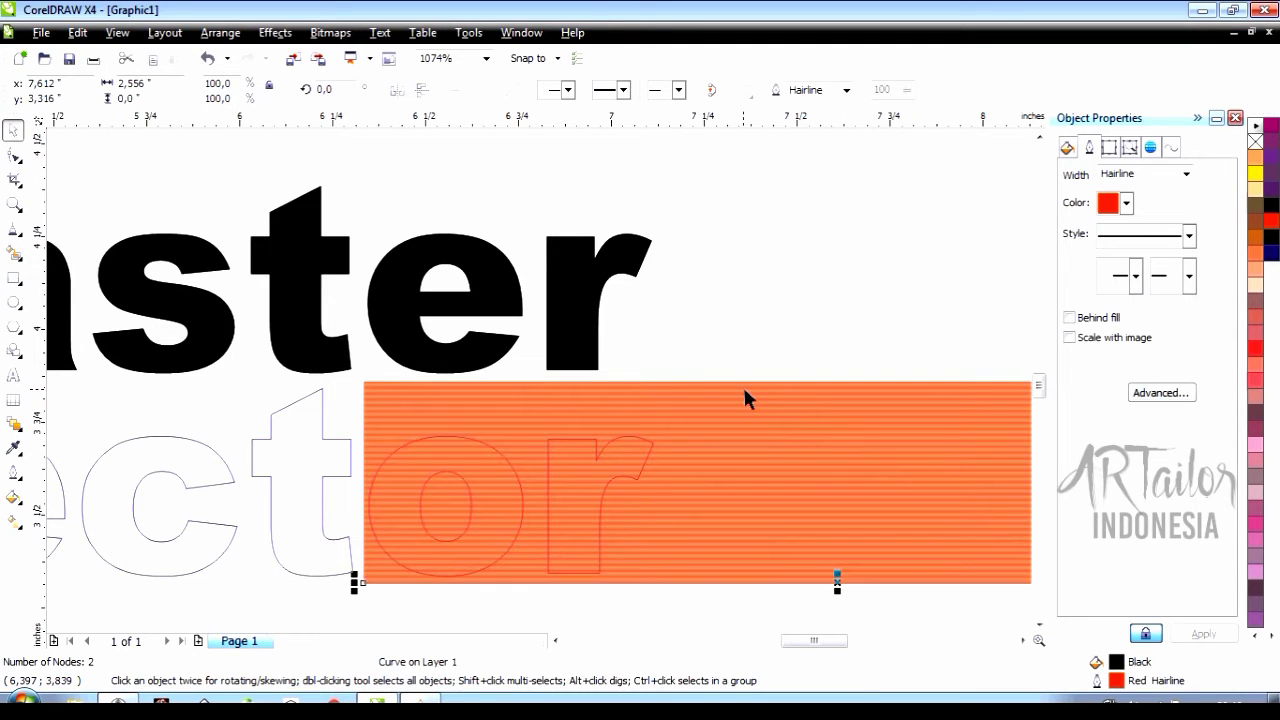
Step: Select all the stacked red lines and group them
{"action": "scroll", "coordinate": [745, 398], "scroll_direction": "right", "scroll_amount": 5}
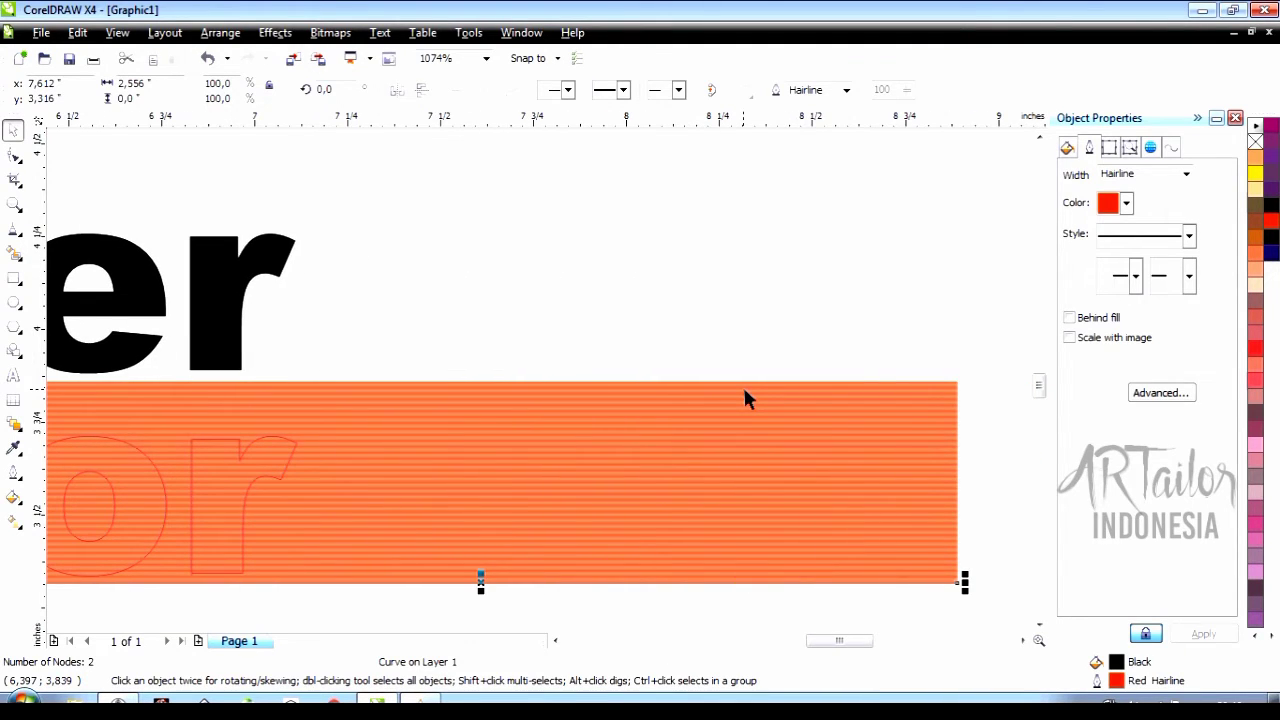
{"action": "scroll", "coordinate": [744, 391], "scroll_direction": "down", "scroll_amount": 2}
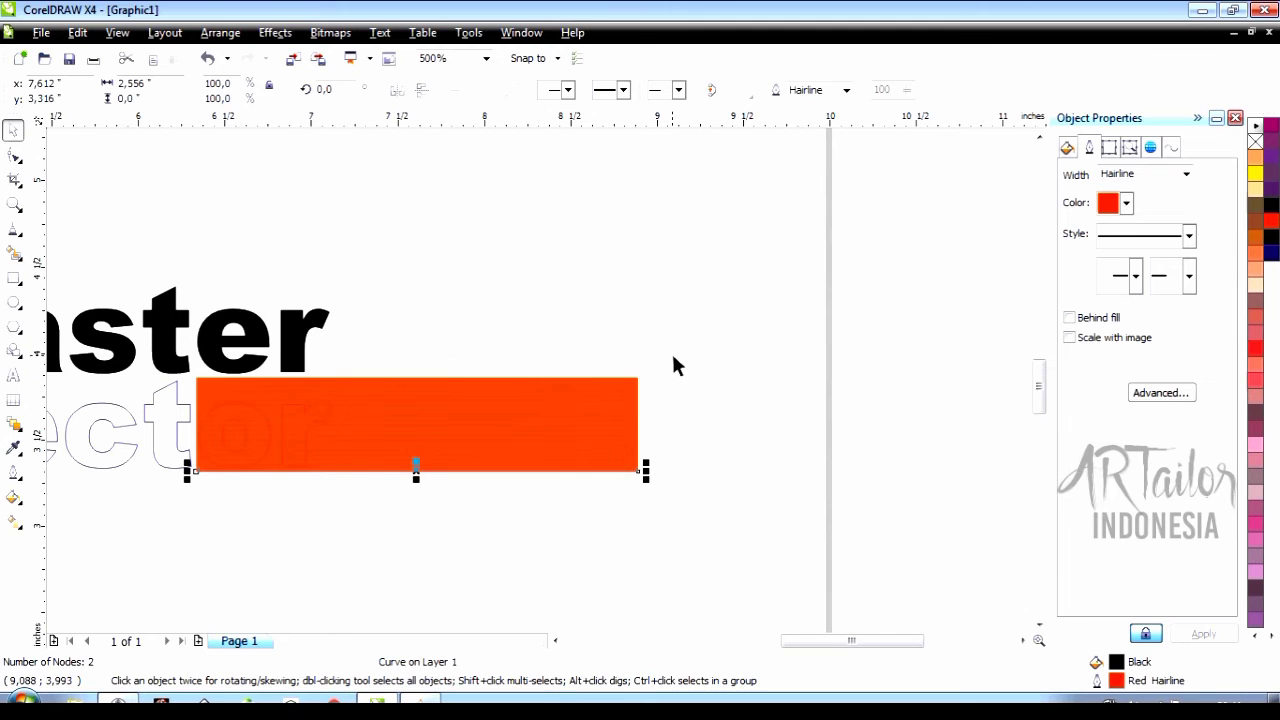
{"action": "left_click_drag", "start_coordinate": [673, 362], "coordinate": [192, 497]}
{"action": "key", "text": "ctrl+g"}
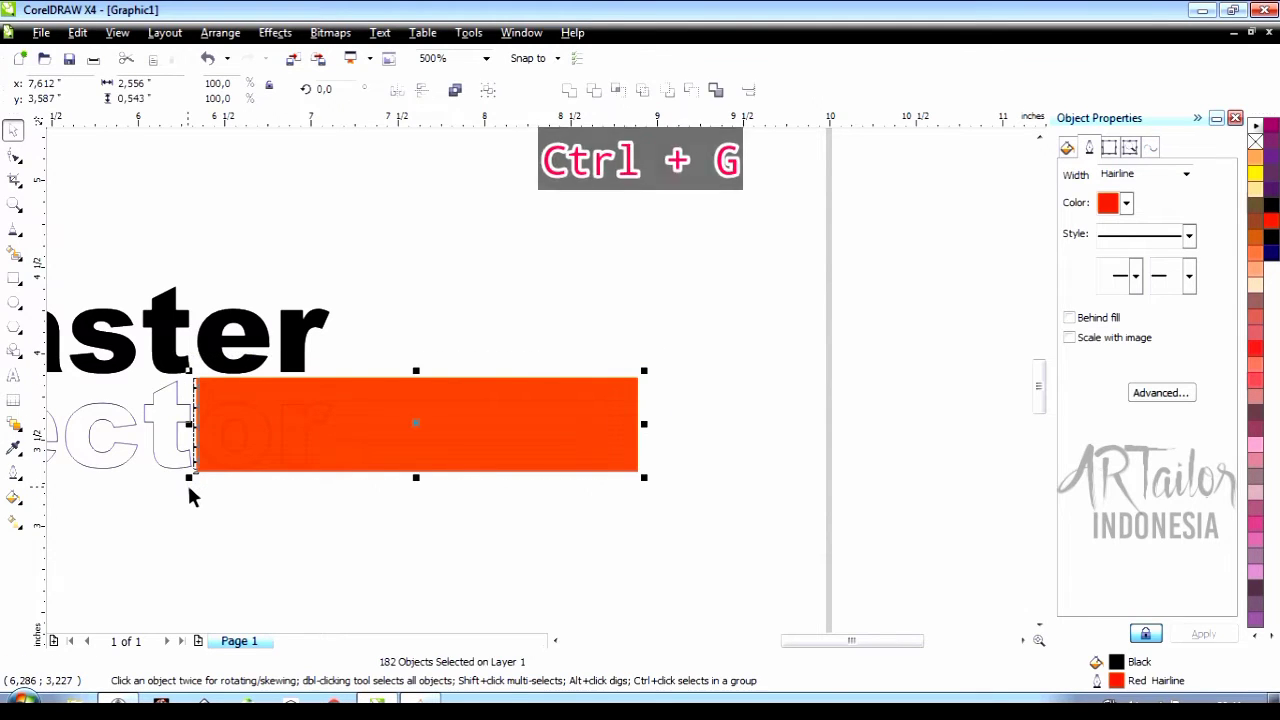
Step: Align the red line group with the Vector text by their horizontal and vertical centres
{"action": "scroll", "coordinate": [187, 482], "scroll_direction": "up", "scroll_amount": 1}
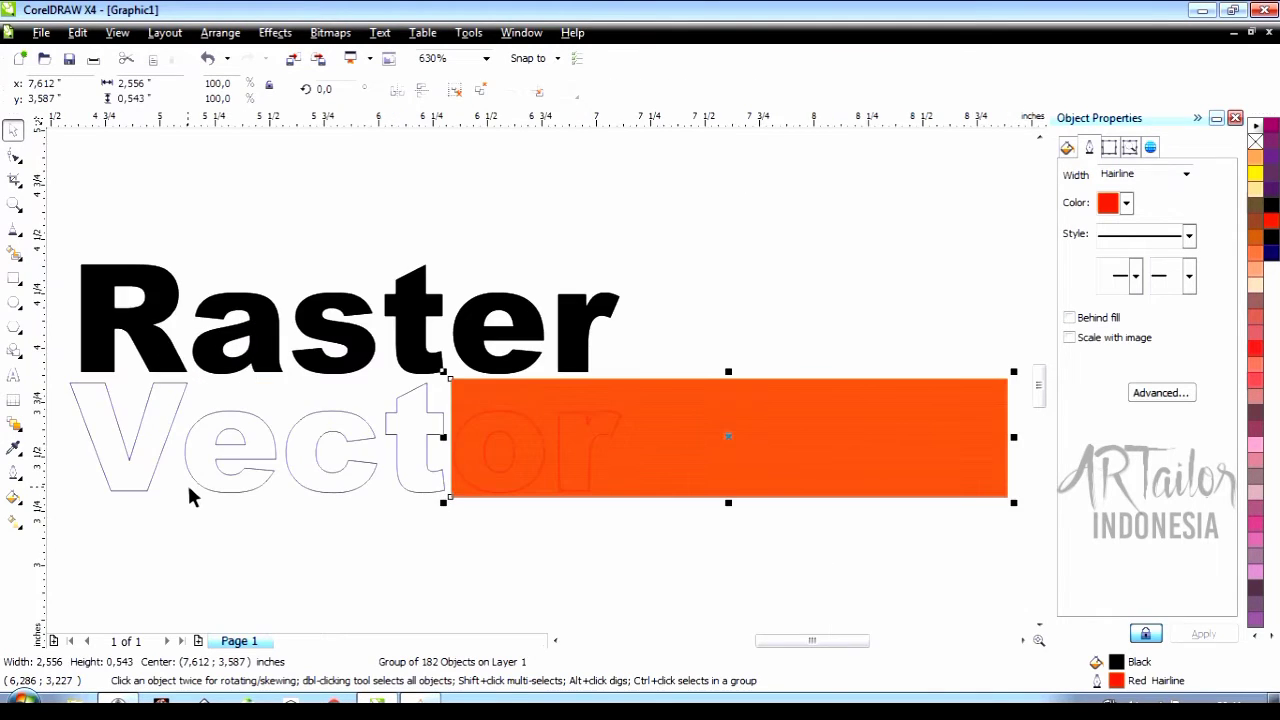
{"action": "left_click", "coordinate": [306, 489], "text": "shift"}
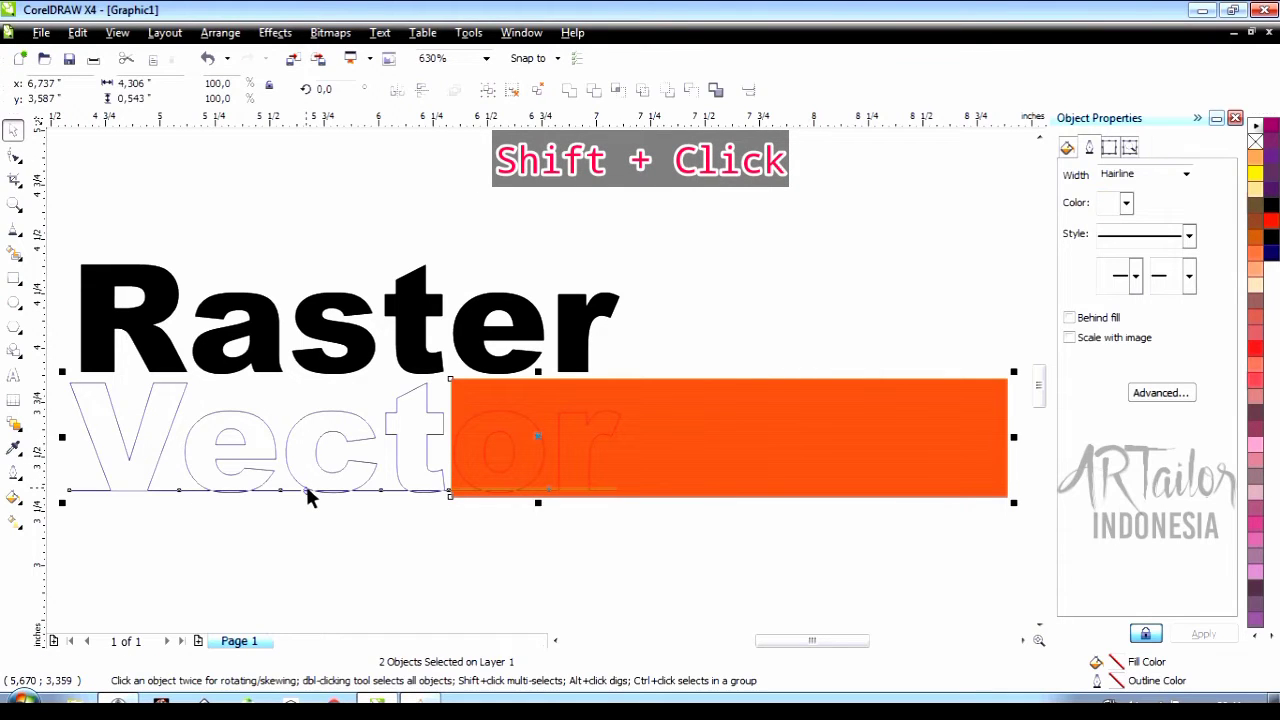
{"action": "key", "text": "c"}
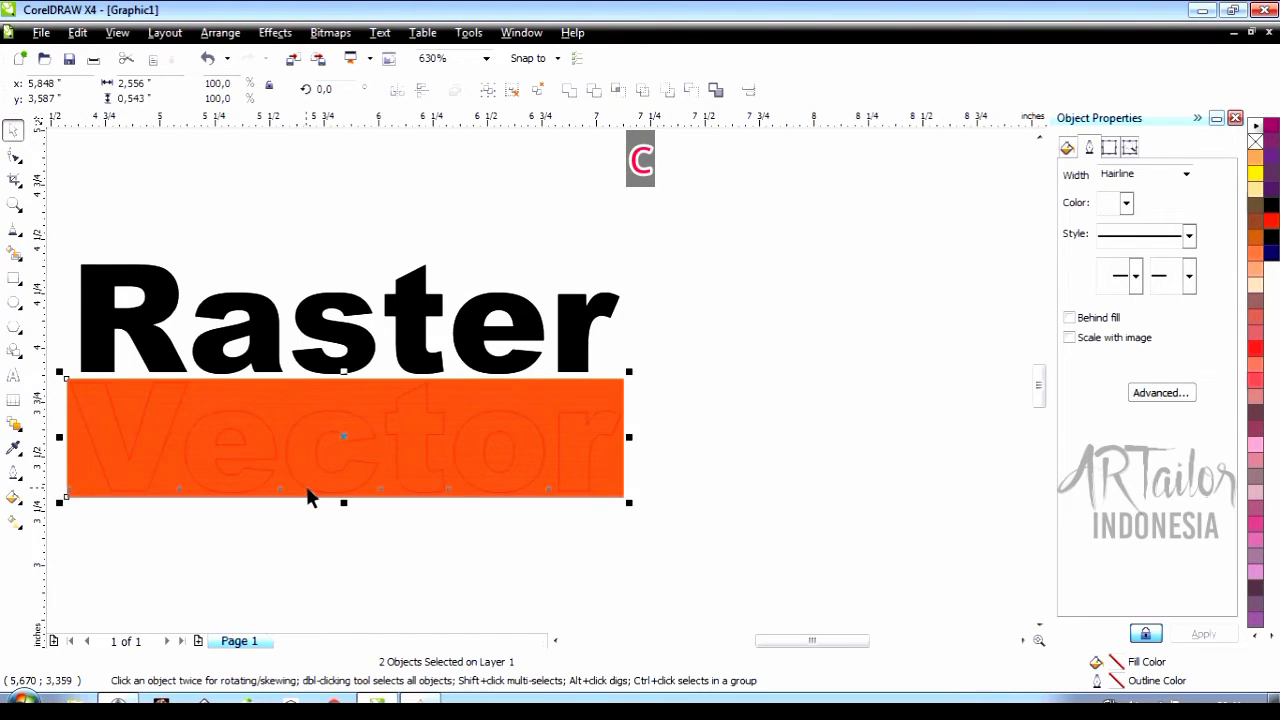
{"action": "key", "text": "shift+F2"}
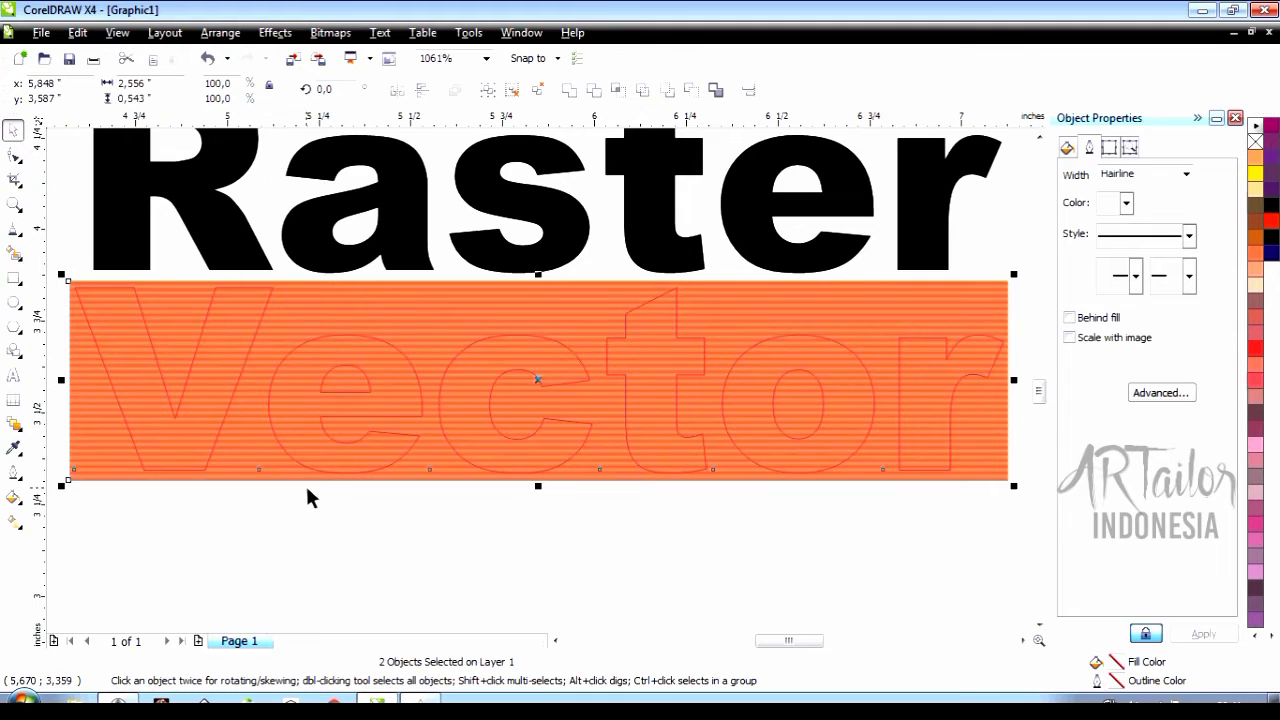
{"action": "key", "text": "e"}
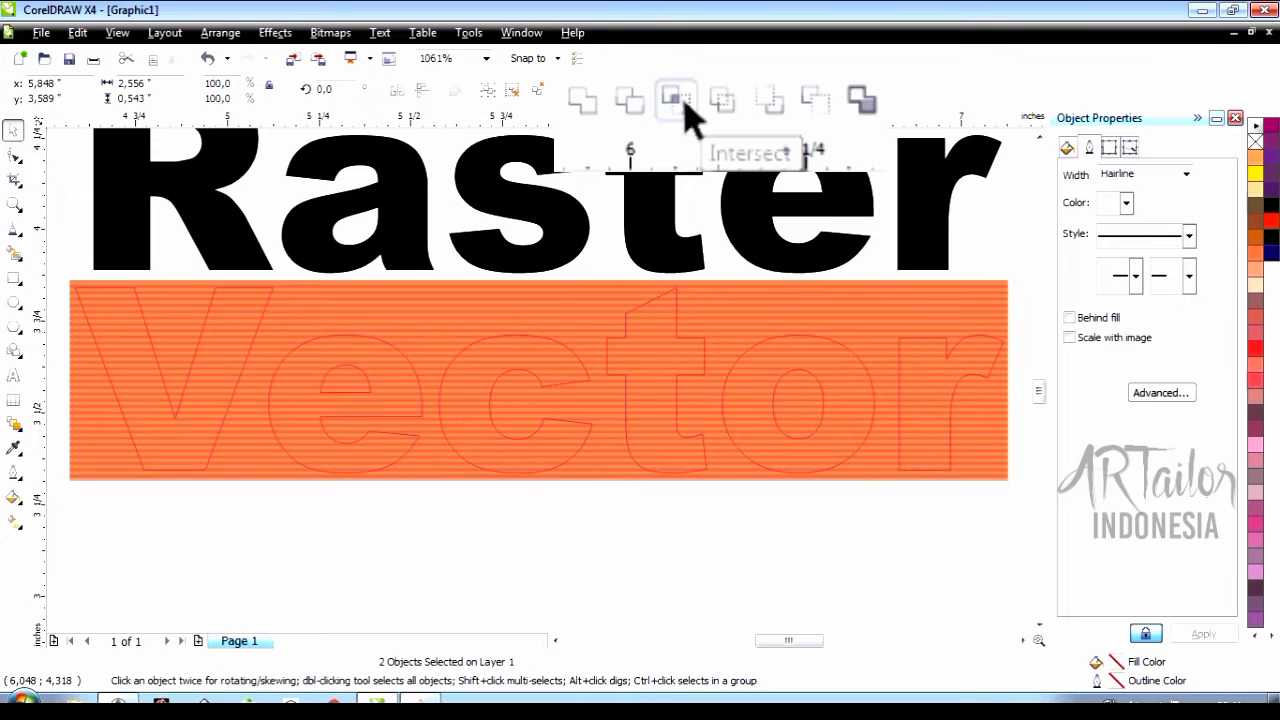
Step: Intersect the line group with the Vector text, delete the original red line group, and select the intersected lines
{"action": "left_click", "coordinate": [685, 102]}
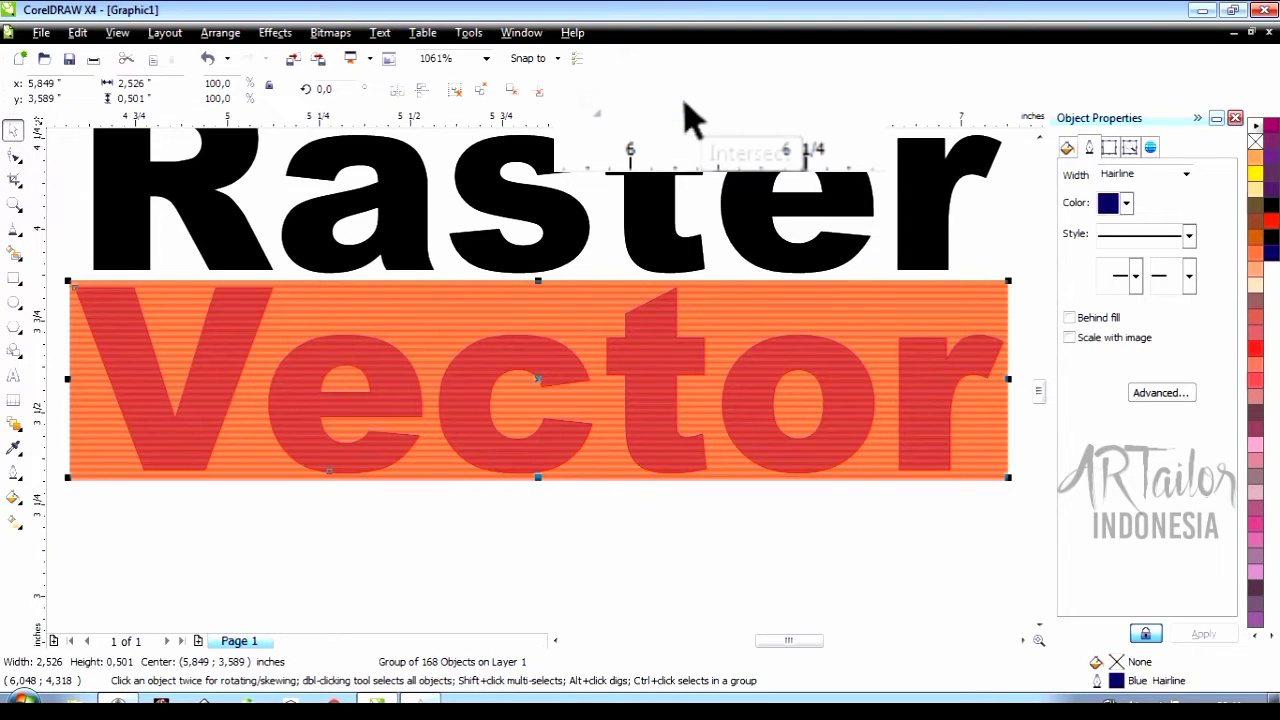
{"action": "right_click", "coordinate": [595, 315]}
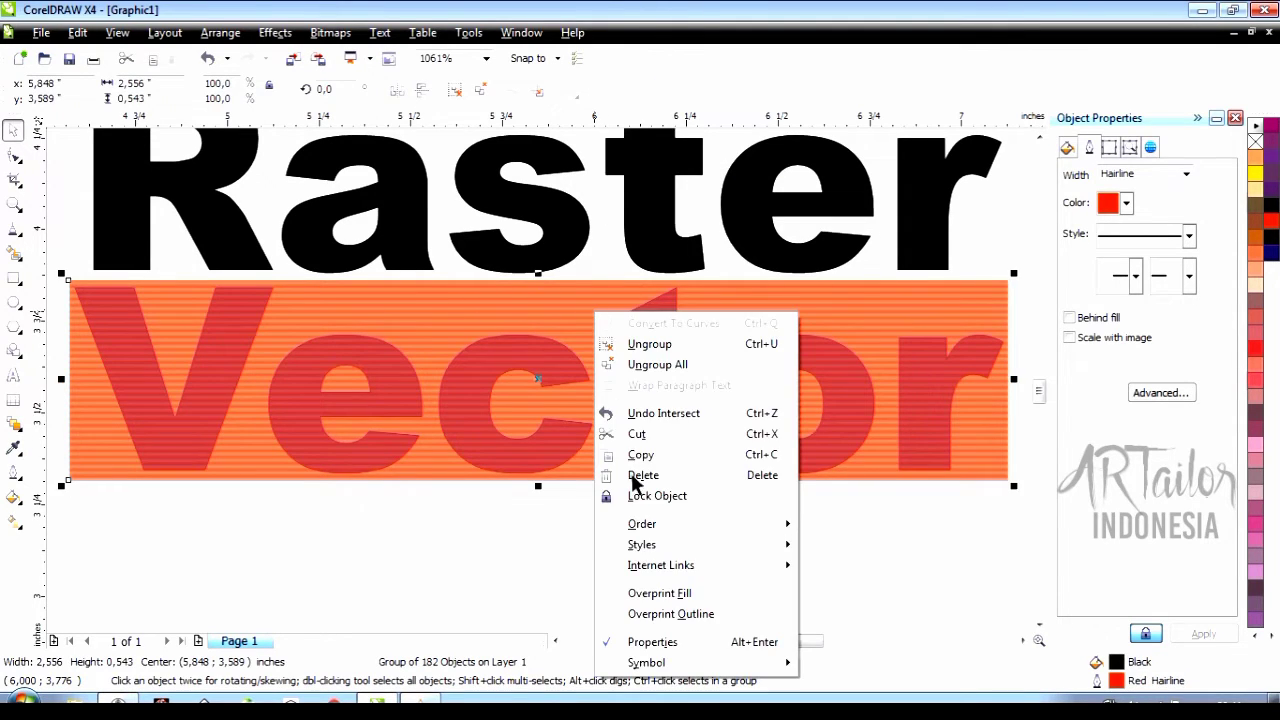
{"action": "left_click", "coordinate": [633, 475]}
{"action": "left_click", "coordinate": [657, 391]}
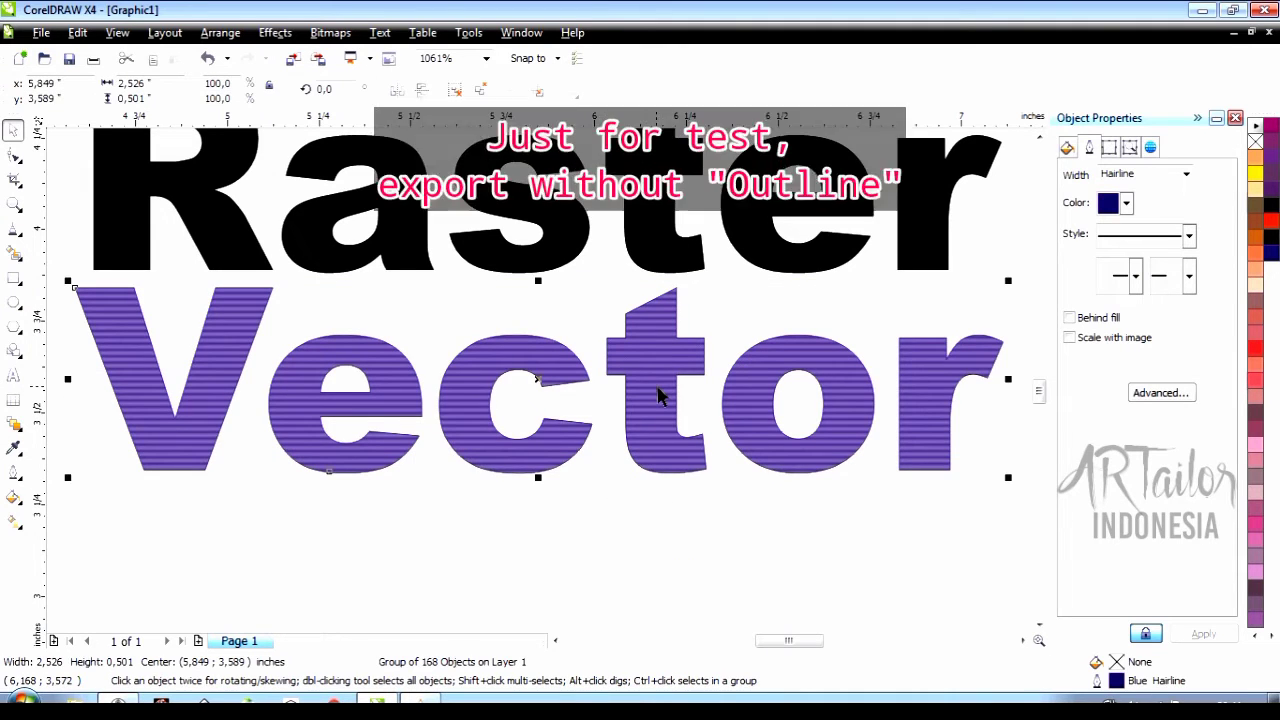
Step: Try moving the intersected line group about 0.31 in down off the Vector outline, and undo the move
{"action": "left_click_drag", "start_coordinate": [657, 391], "coordinate": [667, 508]}
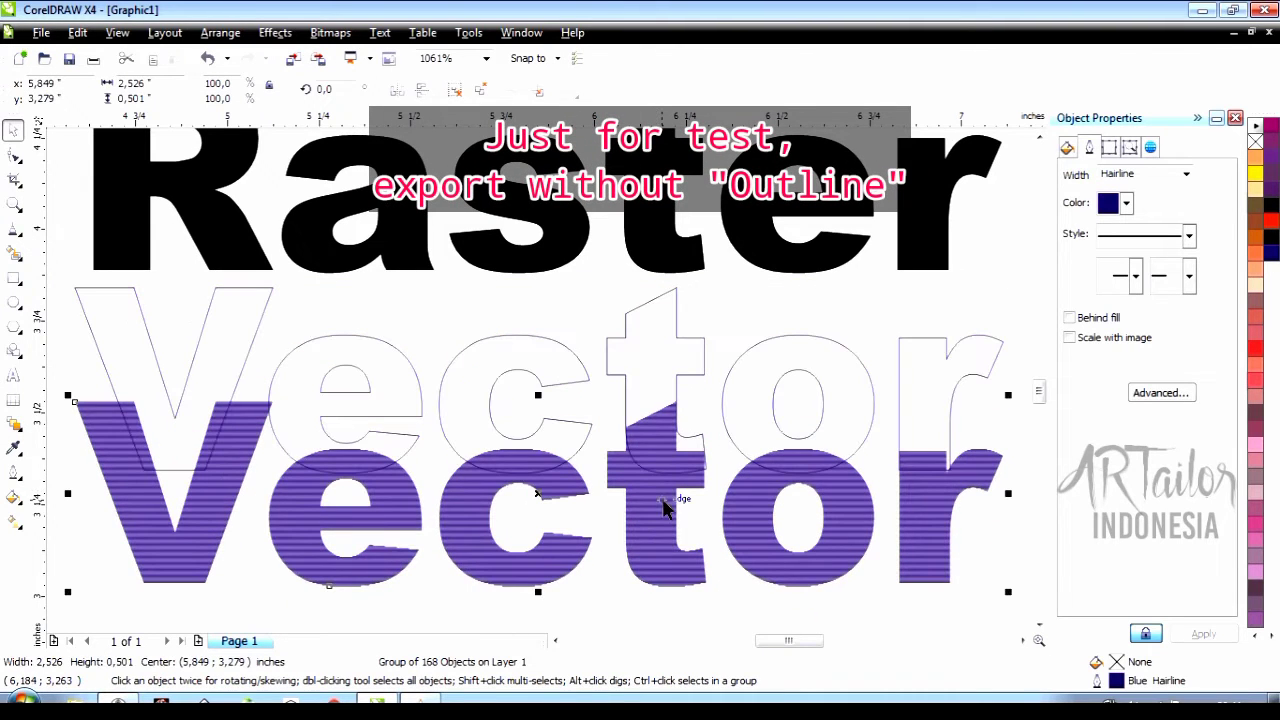
{"action": "key", "text": "ctrl+z"}
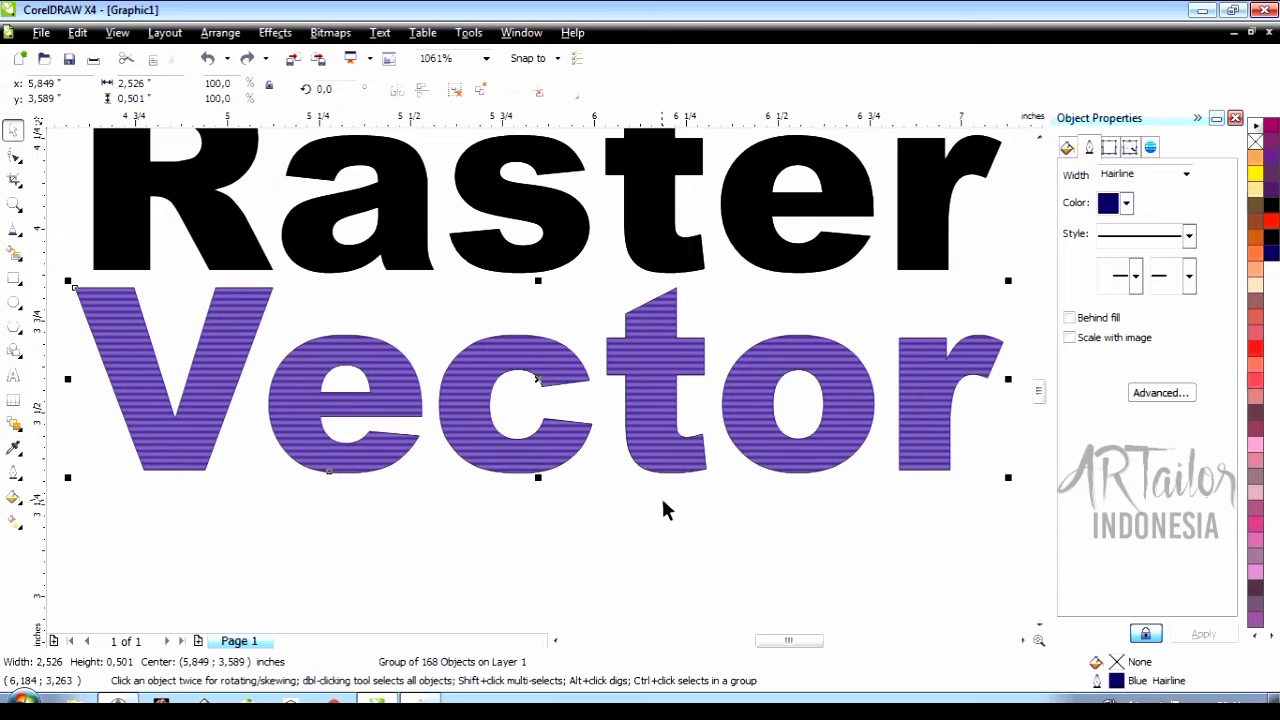
Step: Export only the selected hatched Vector line group to the Desktop as an SVG file named Vector, using the default SVG settings
{"action": "key", "text": "ctrl+e"}
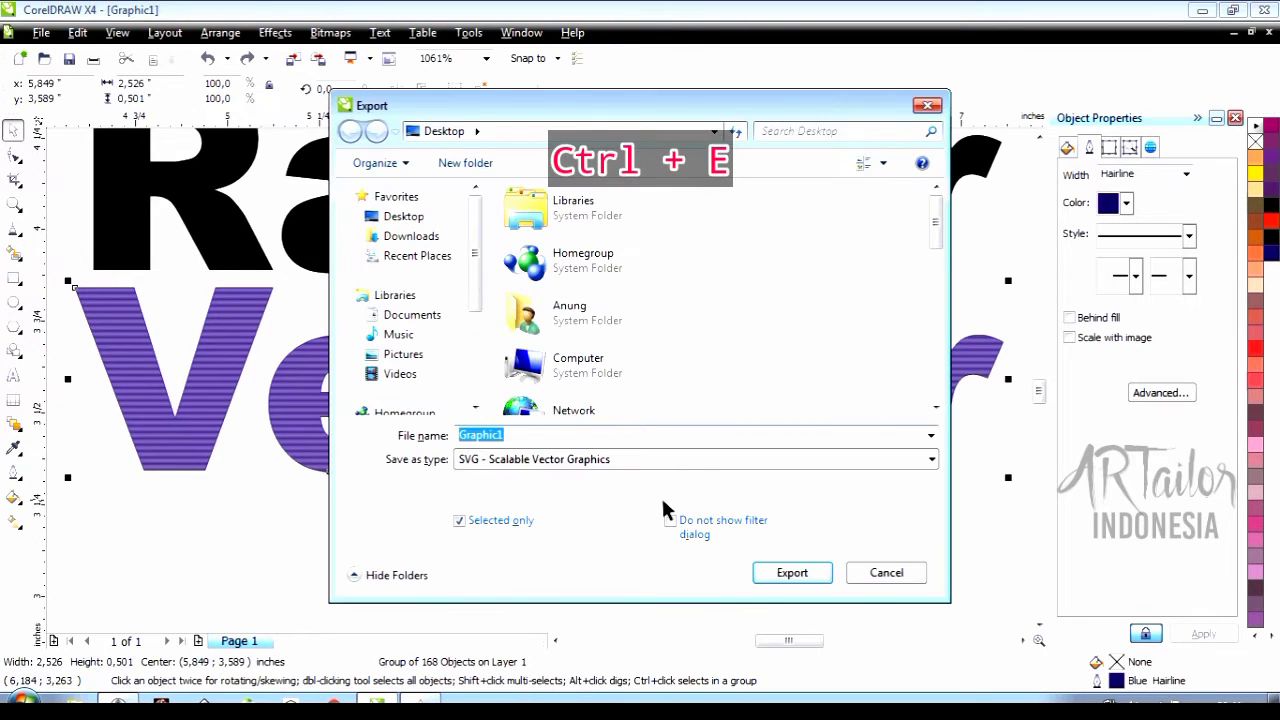
{"action": "type", "text": "Vector"}
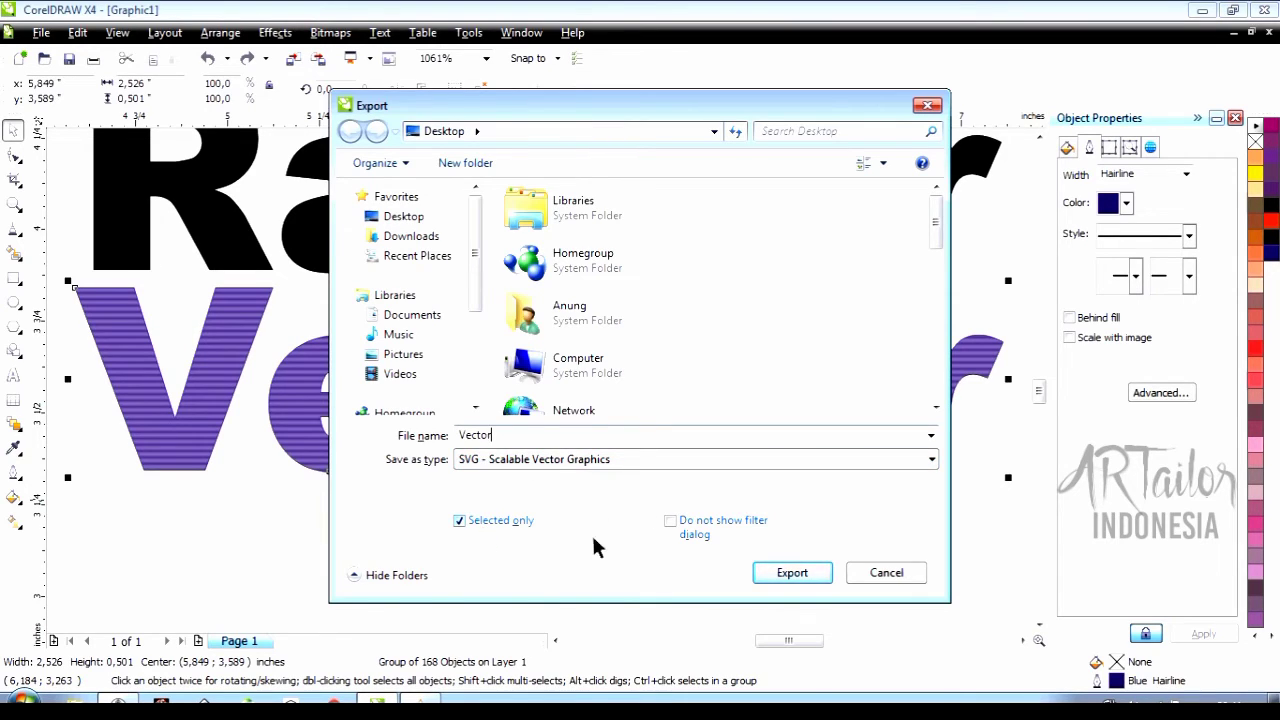
{"action": "left_click", "coordinate": [779, 578]}
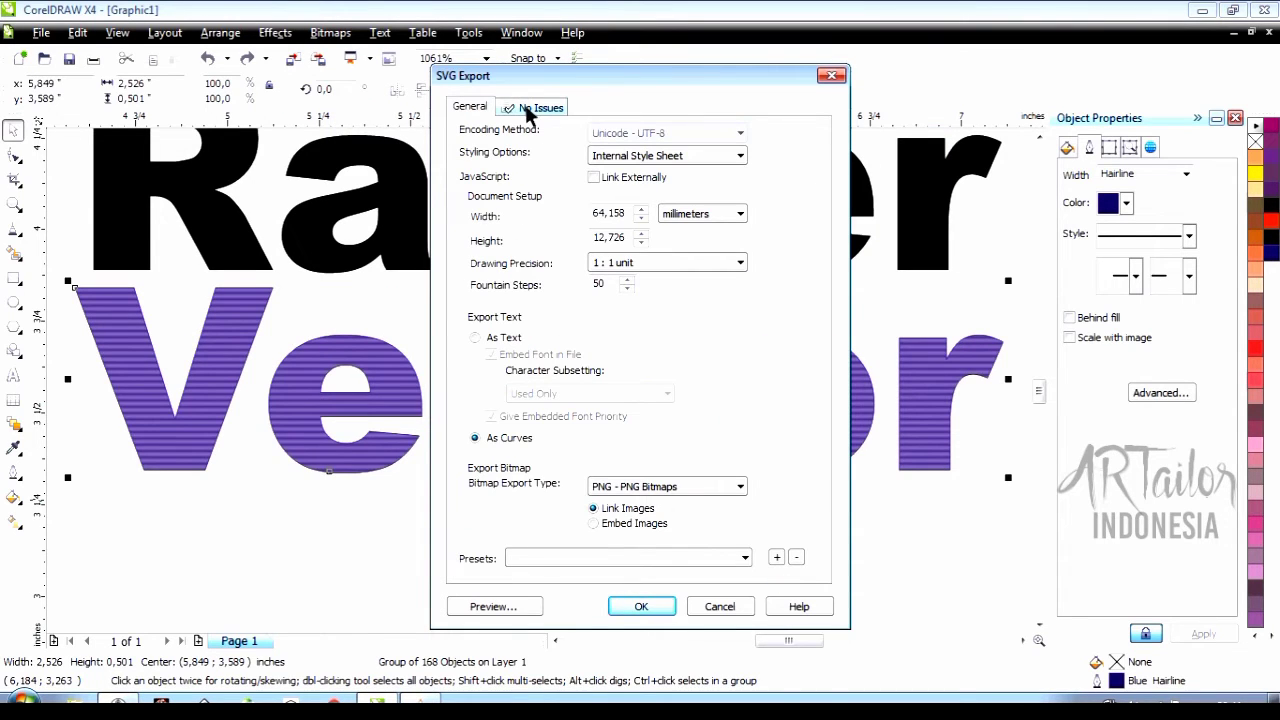
{"action": "left_click", "coordinate": [640, 607]}
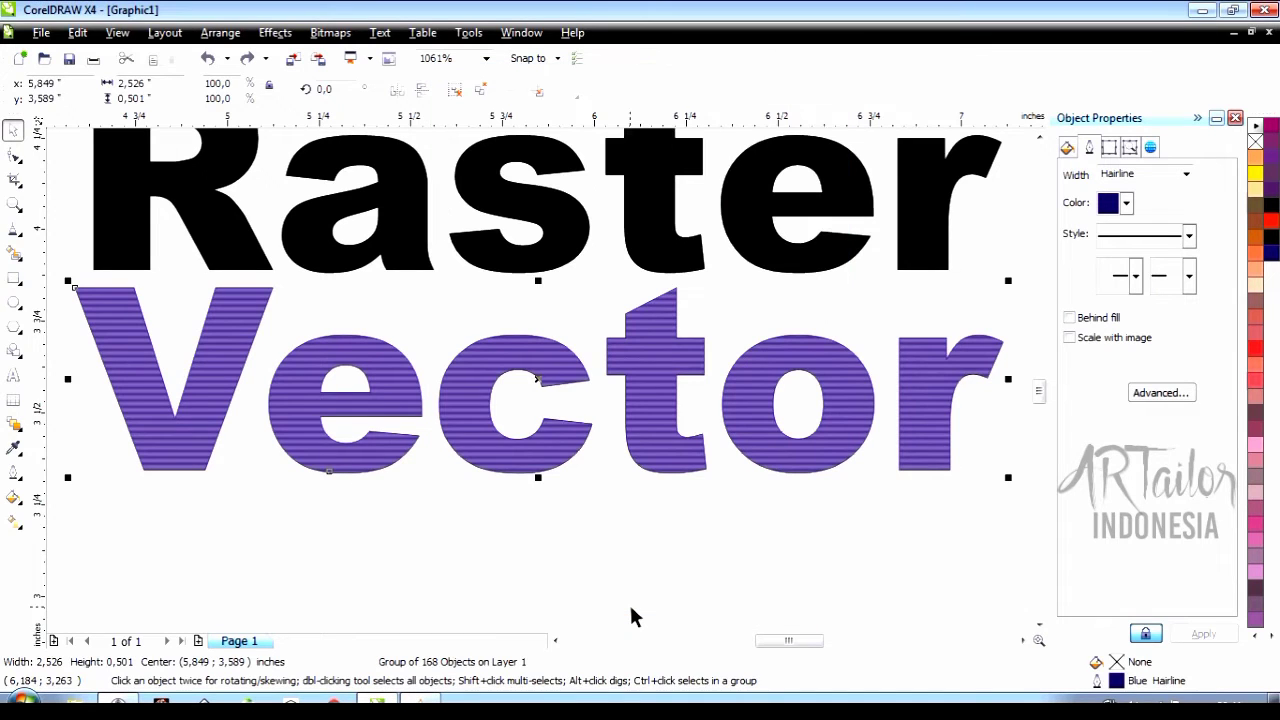
{"action": "key", "text": "F4"}
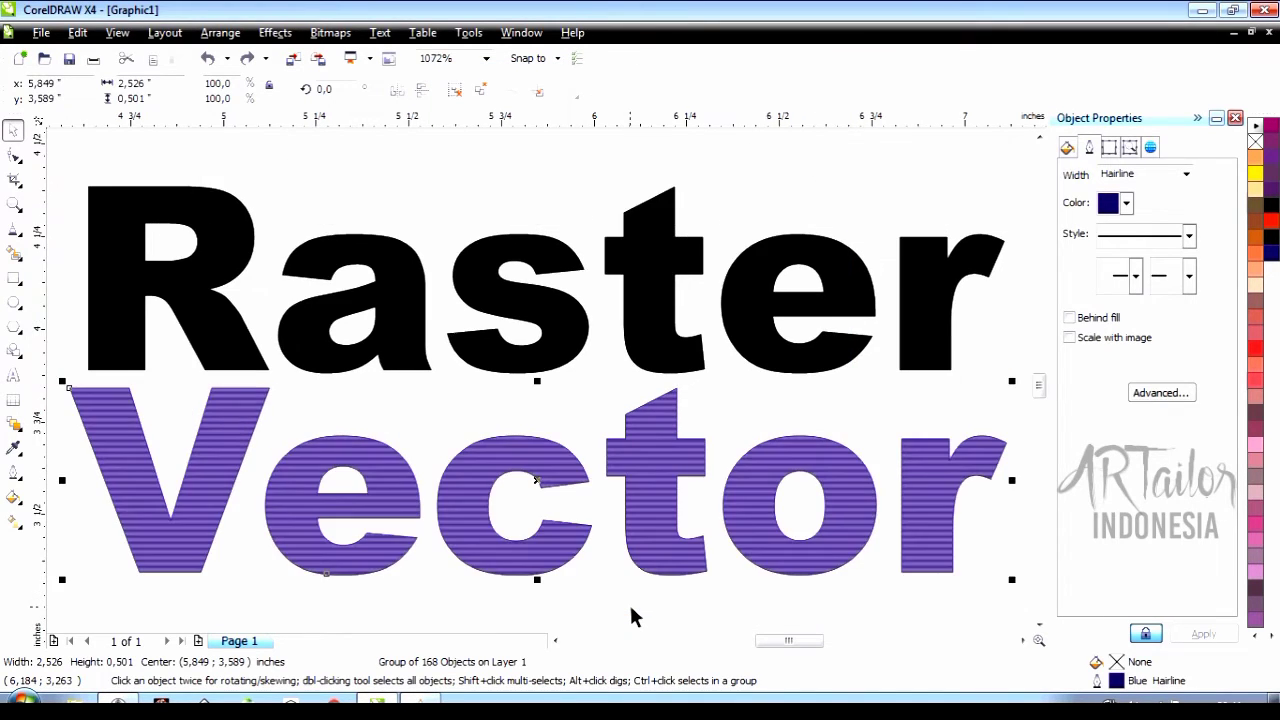
Step: Switch to K40 Whisperer, load Raster.svg from the Desktop, and dock its window to the left half of the screen
{"action": "left_click", "coordinate": [135, 705]}
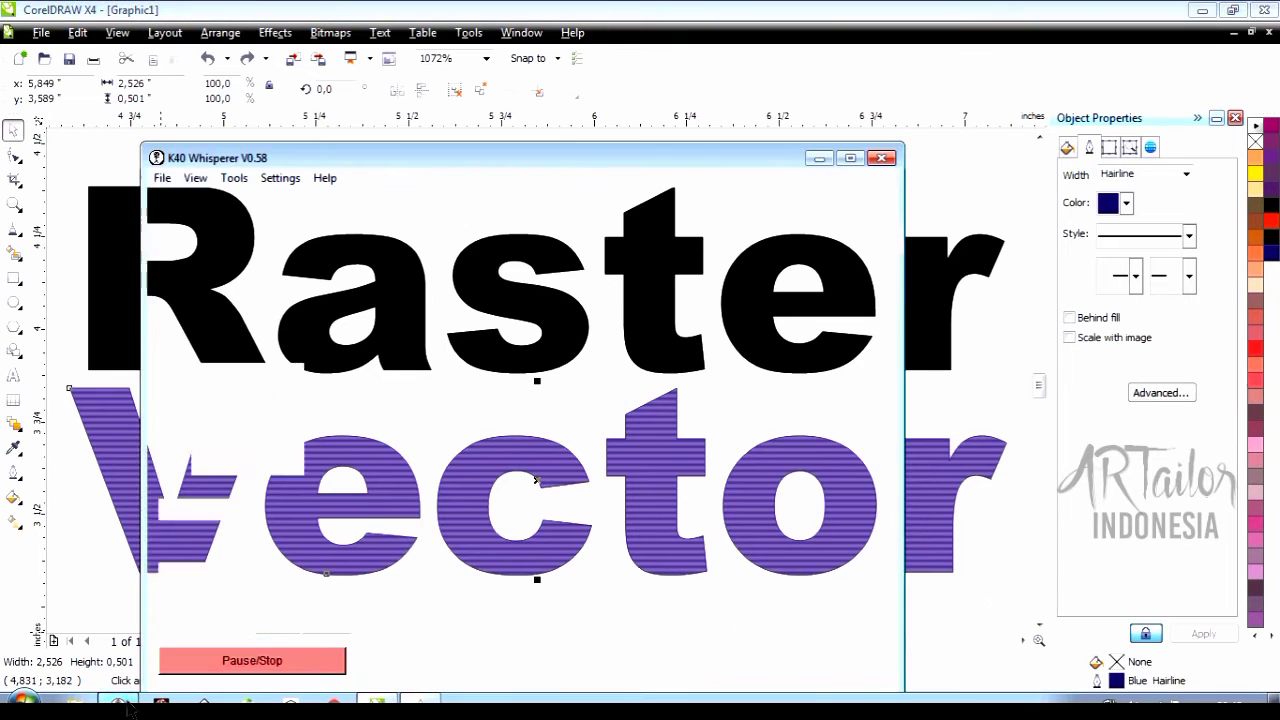
{"action": "left_click", "coordinate": [220, 254]}
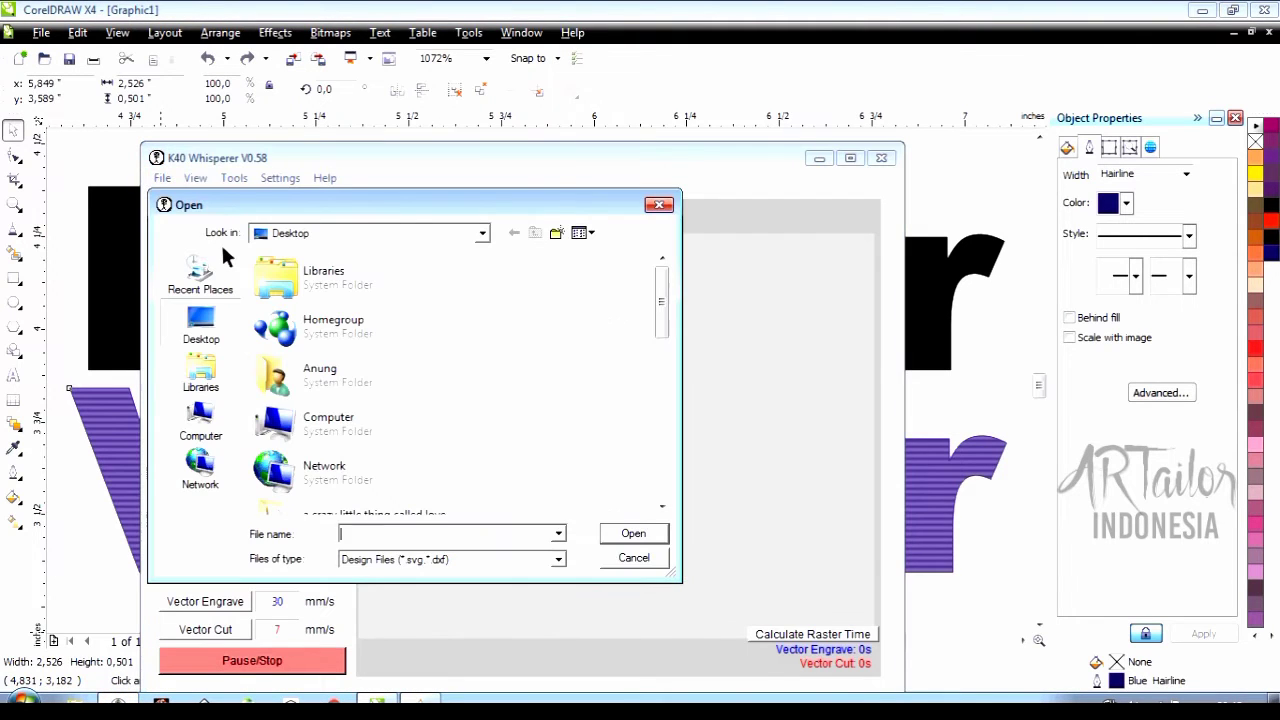
{"action": "type", "text": "R"}
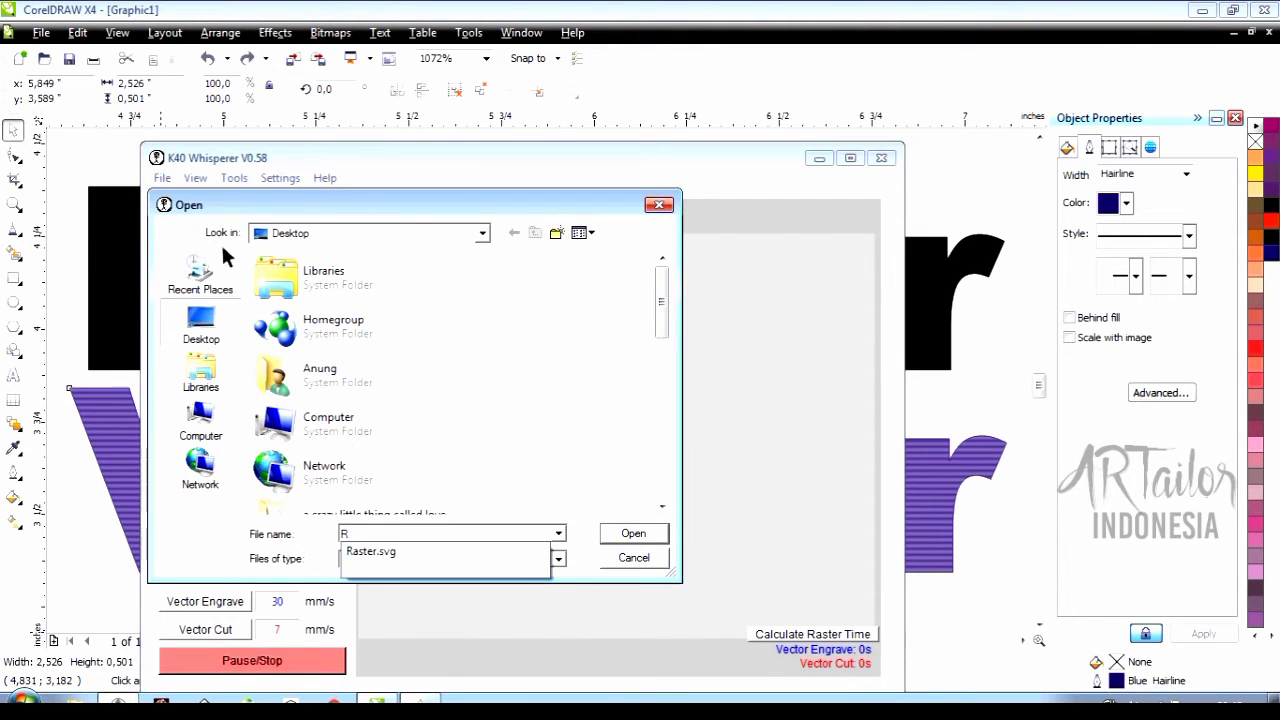
{"action": "left_click", "coordinate": [390, 552]}
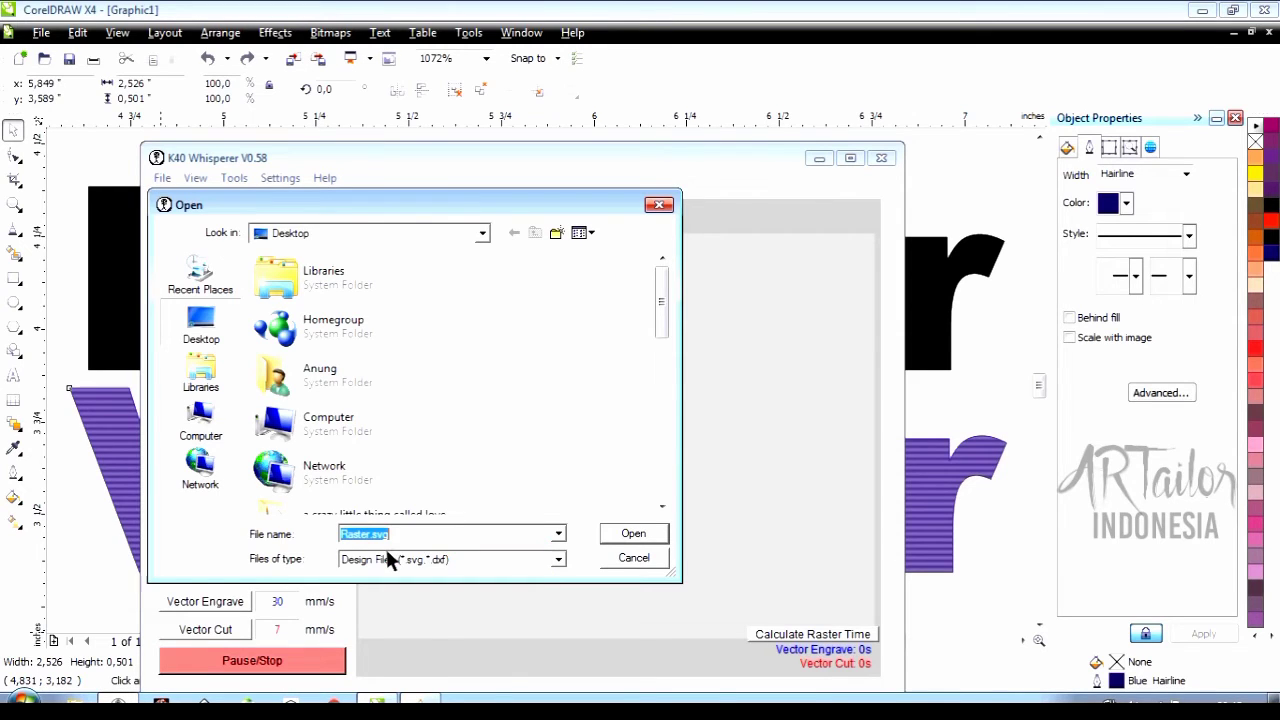
{"action": "left_click", "coordinate": [629, 536]}
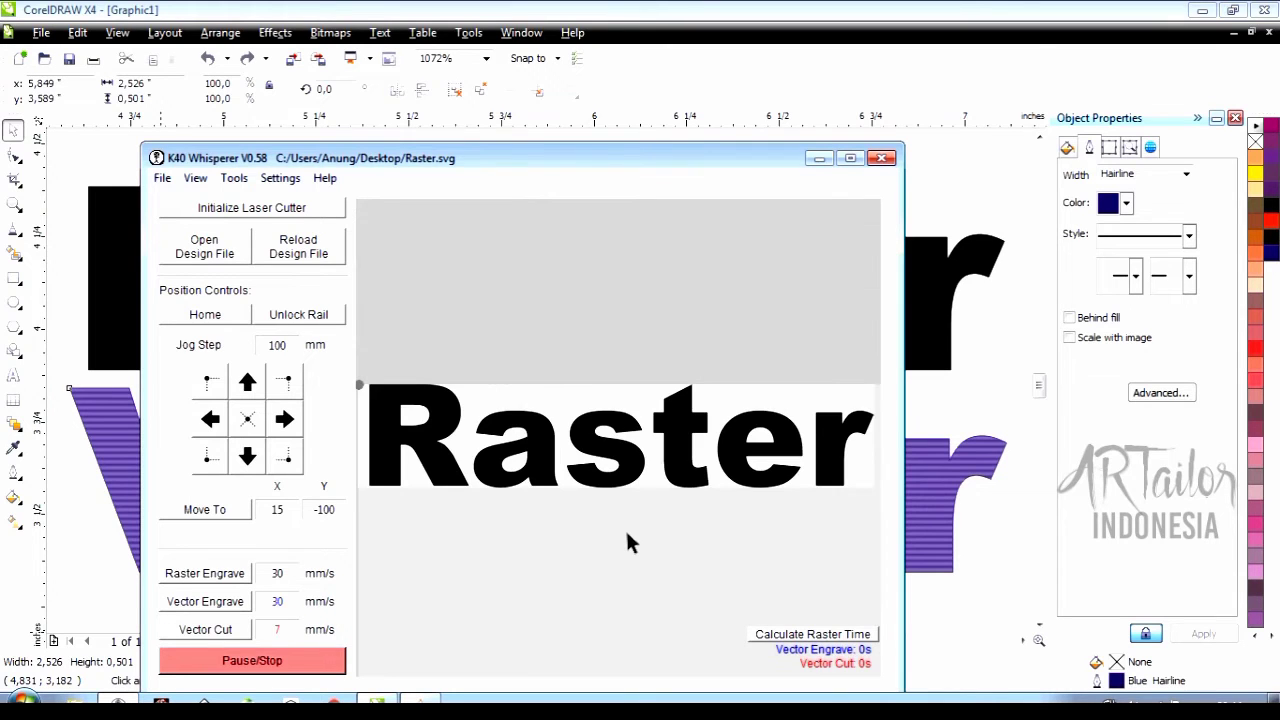
{"action": "left_click_drag", "start_coordinate": [305, 160], "coordinate": [0, 88]}
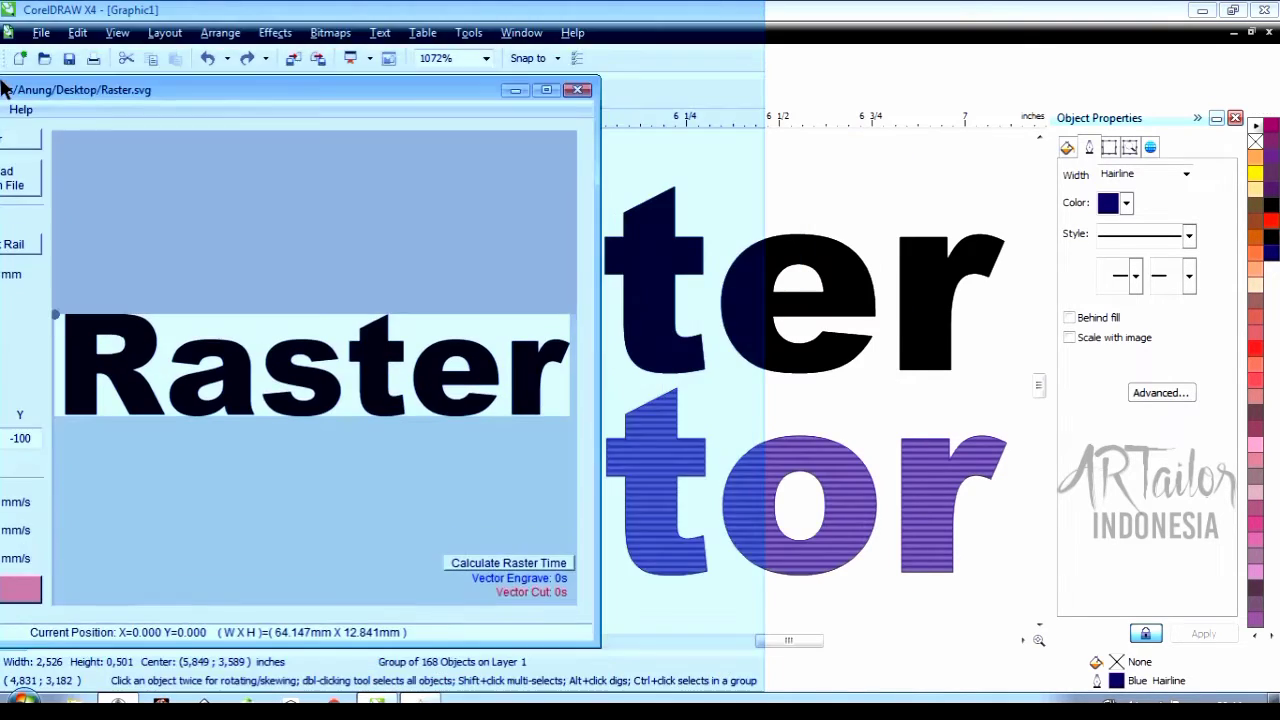
Step: Launch a second K40 Whisperer window, load Vector.svg from the Desktop, and dock it beside the Raster.svg window
{"action": "right_click", "coordinate": [120, 708]}
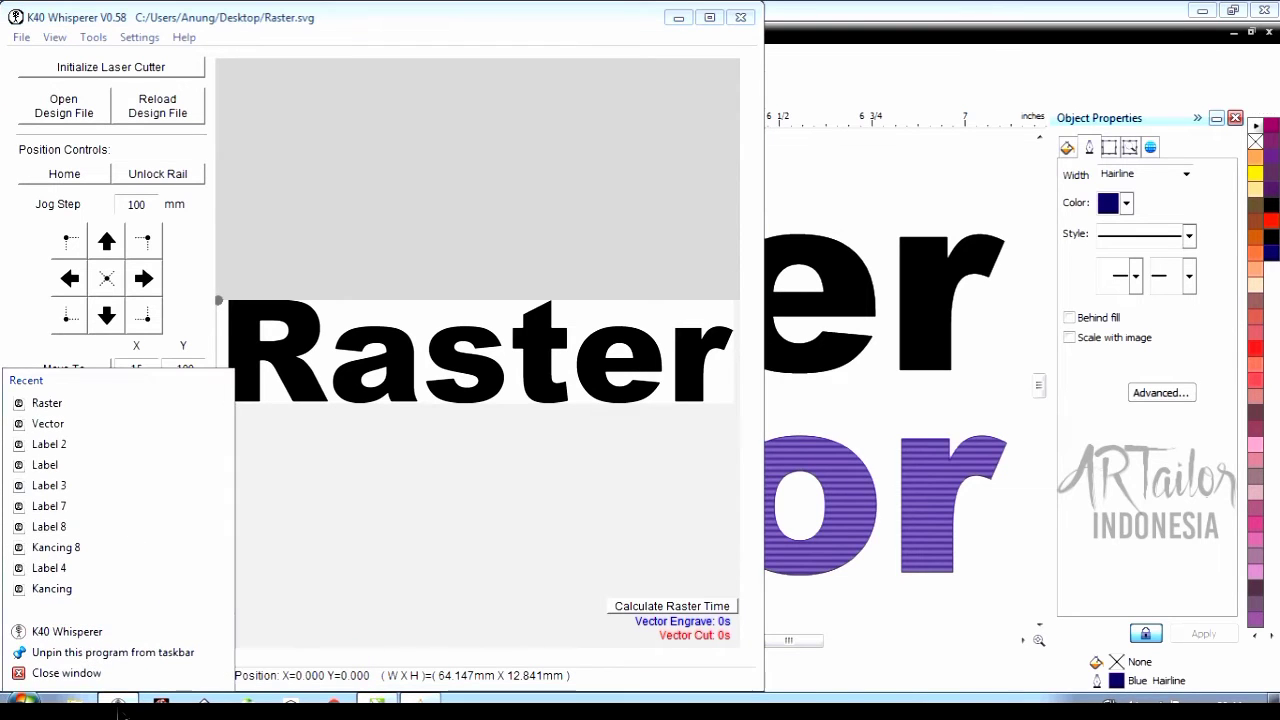
{"action": "left_click", "coordinate": [107, 636]}
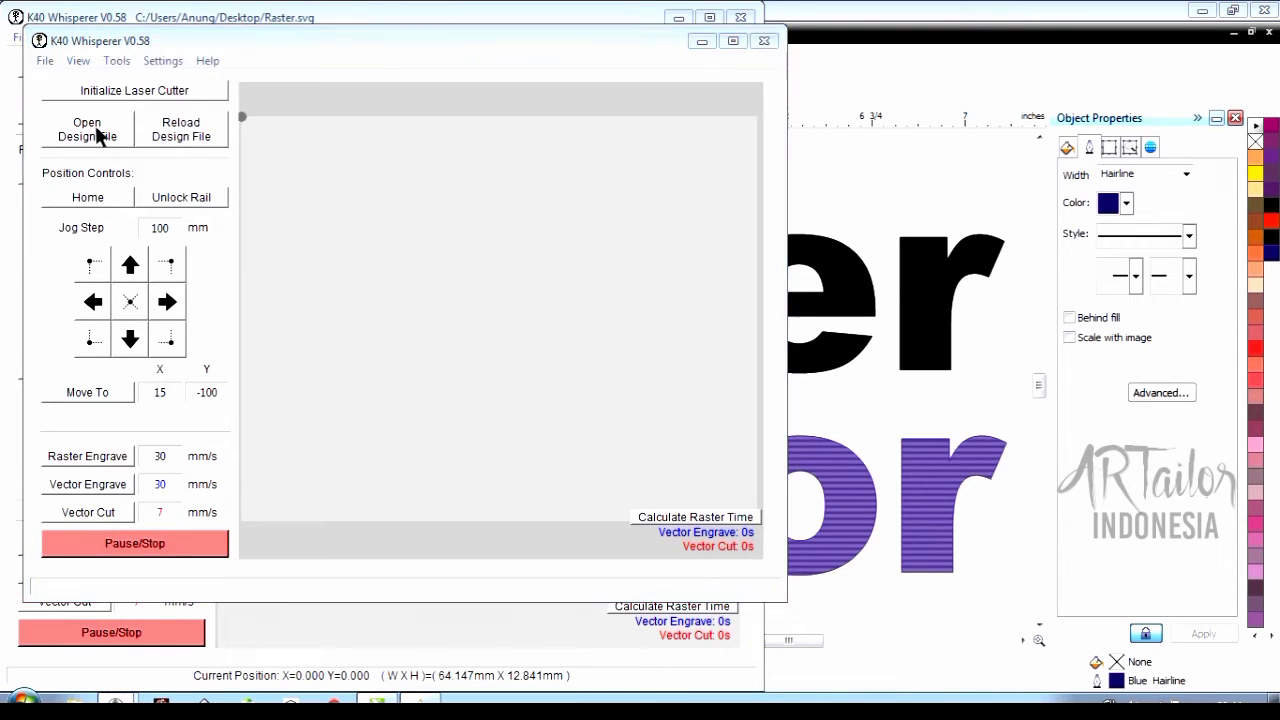
{"action": "left_click", "coordinate": [100, 135]}
{"action": "type", "text": "V"}
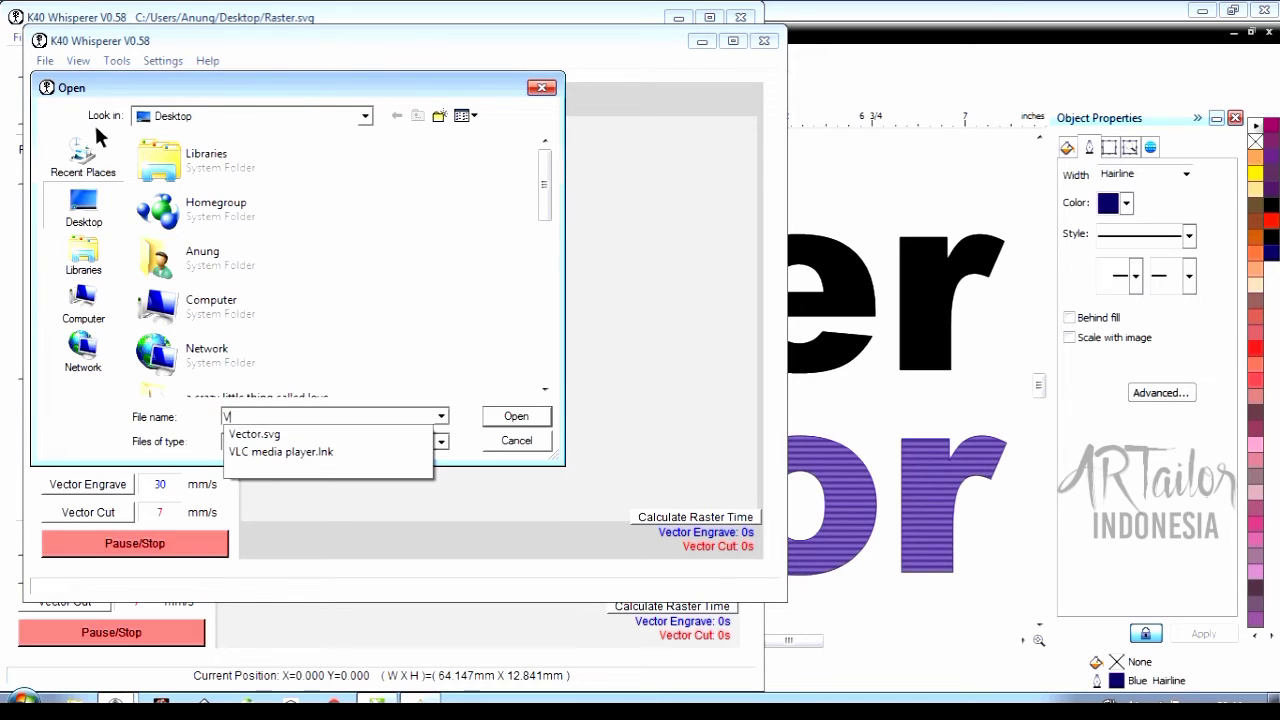
{"action": "left_click", "coordinate": [252, 437]}
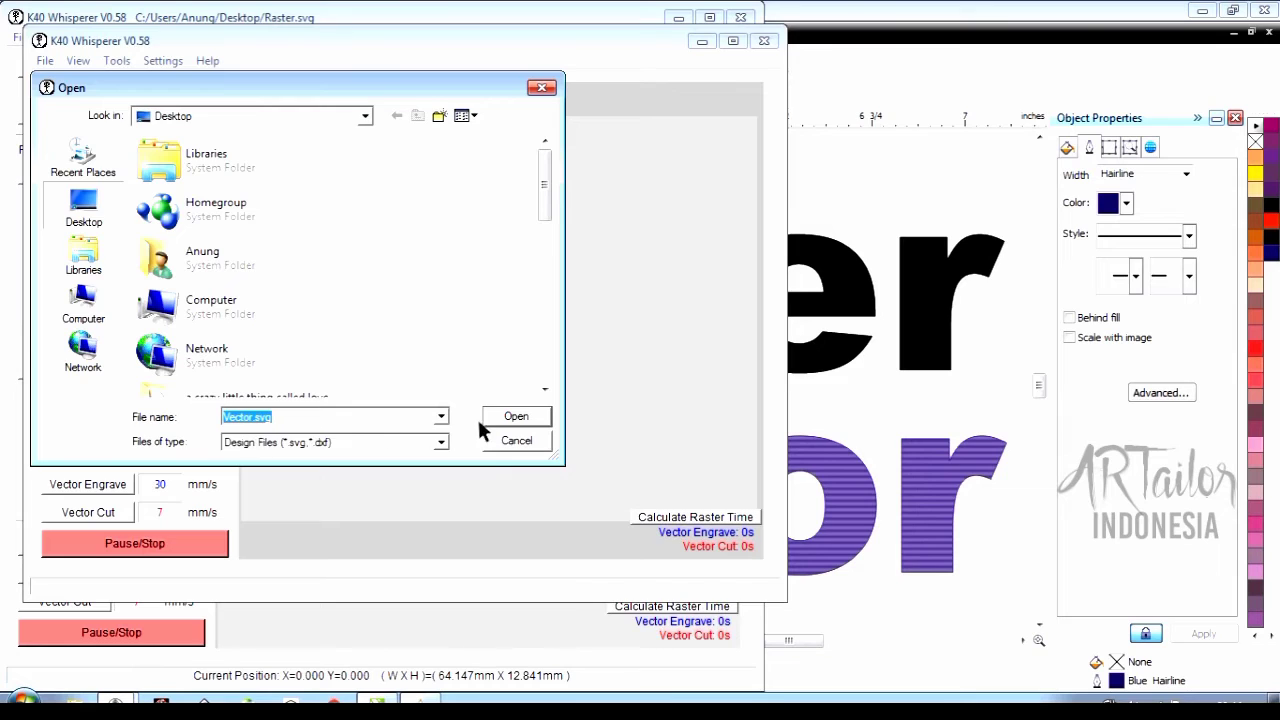
{"action": "left_click", "coordinate": [505, 416]}
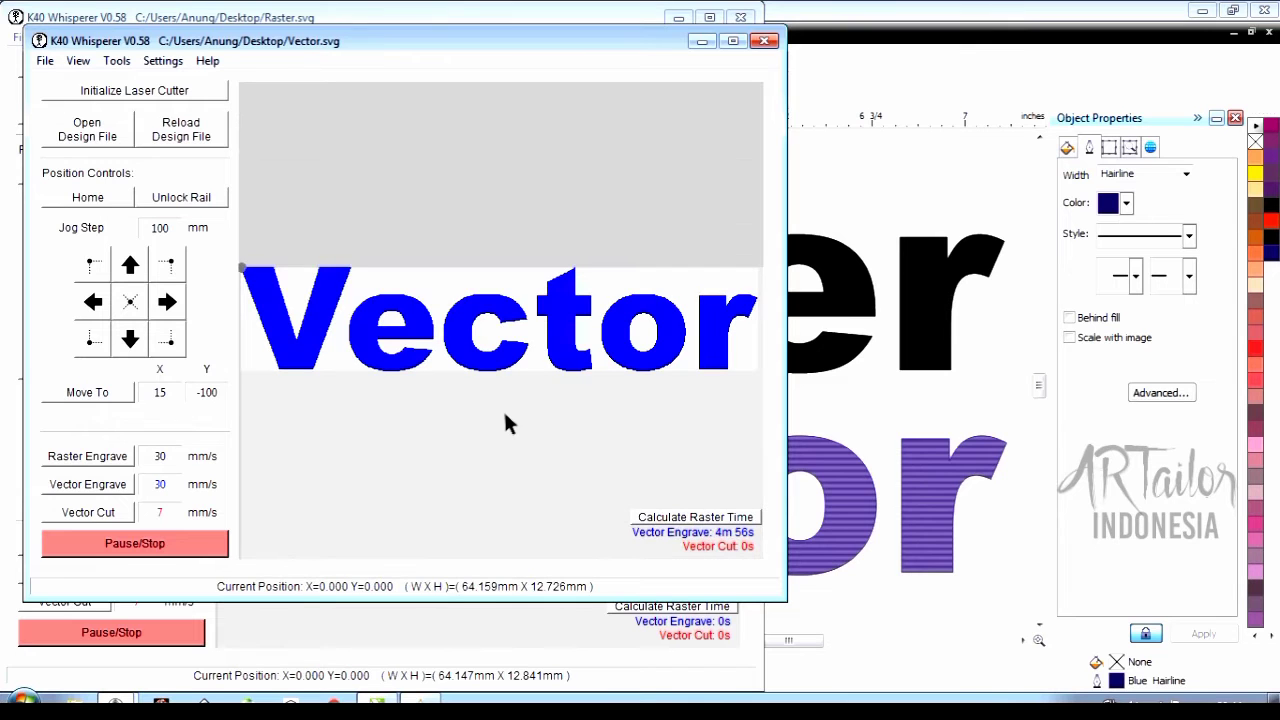
{"action": "left_click_drag", "start_coordinate": [625, 52], "coordinate": [1279, 14]}
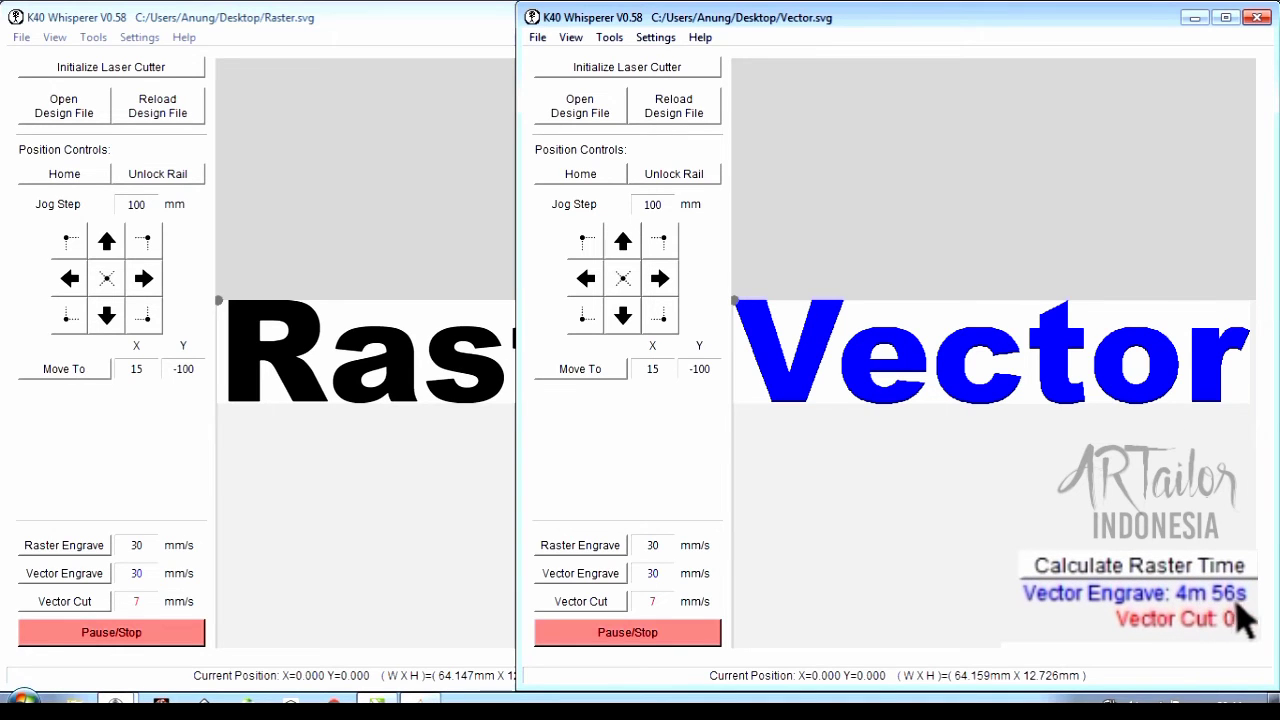
Step: Calculate the raster engraving time for the Raster.svg design
{"action": "left_click", "coordinate": [468, 593]}
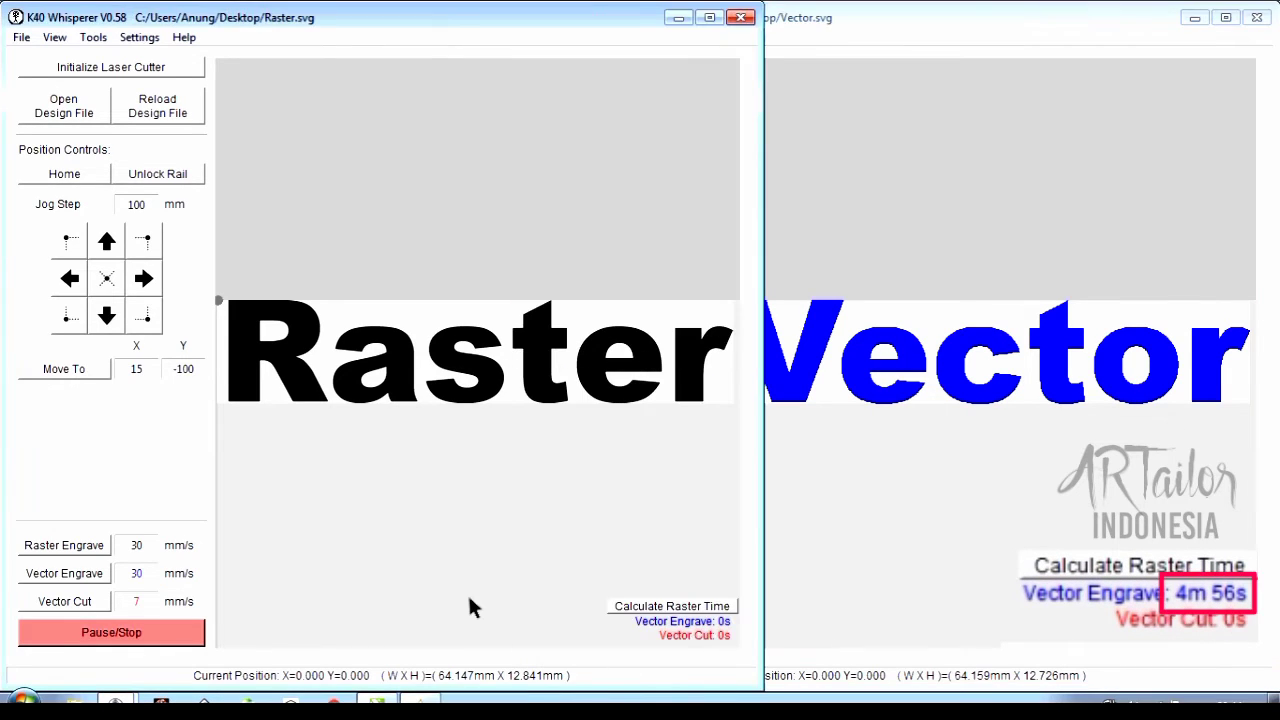
{"action": "left_click", "coordinate": [620, 608]}
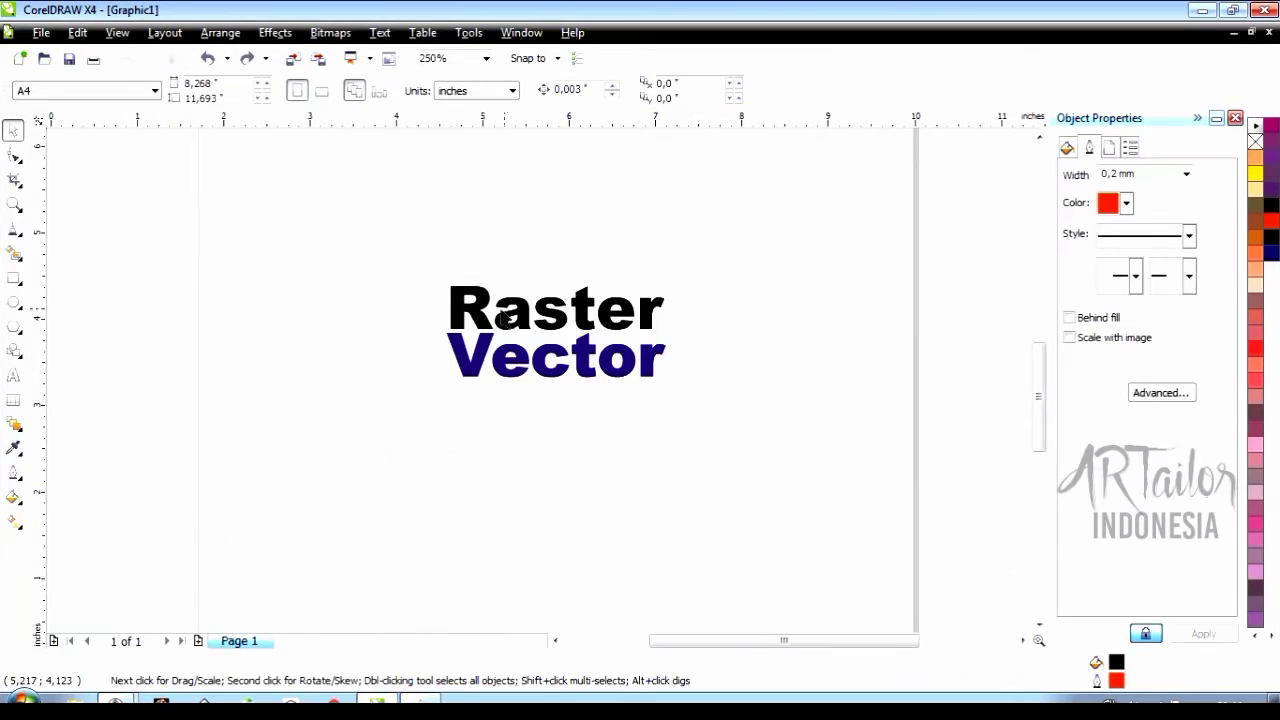
Step: In CorelDRAW, space the Raster text and hatched Vector group apart near the page's upper edge and move the Vector outline off the page
{"action": "scroll", "coordinate": [480, 316], "scroll_direction": "down", "scroll_amount": 3}
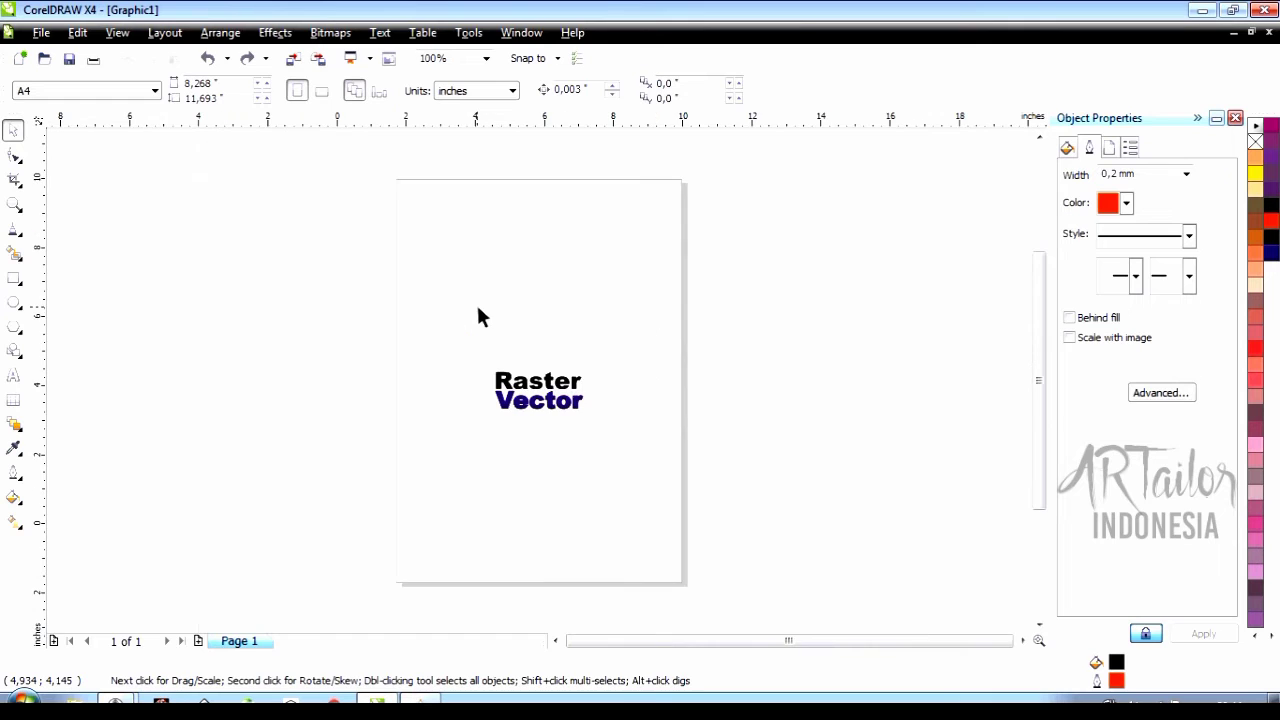
{"action": "left_click_drag", "start_coordinate": [606, 373], "coordinate": [445, 465]}
{"action": "left_click_drag", "start_coordinate": [510, 405], "coordinate": [301, 238]}
{"action": "left_click", "coordinate": [463, 278]}
{"action": "left_click", "coordinate": [460, 236]}
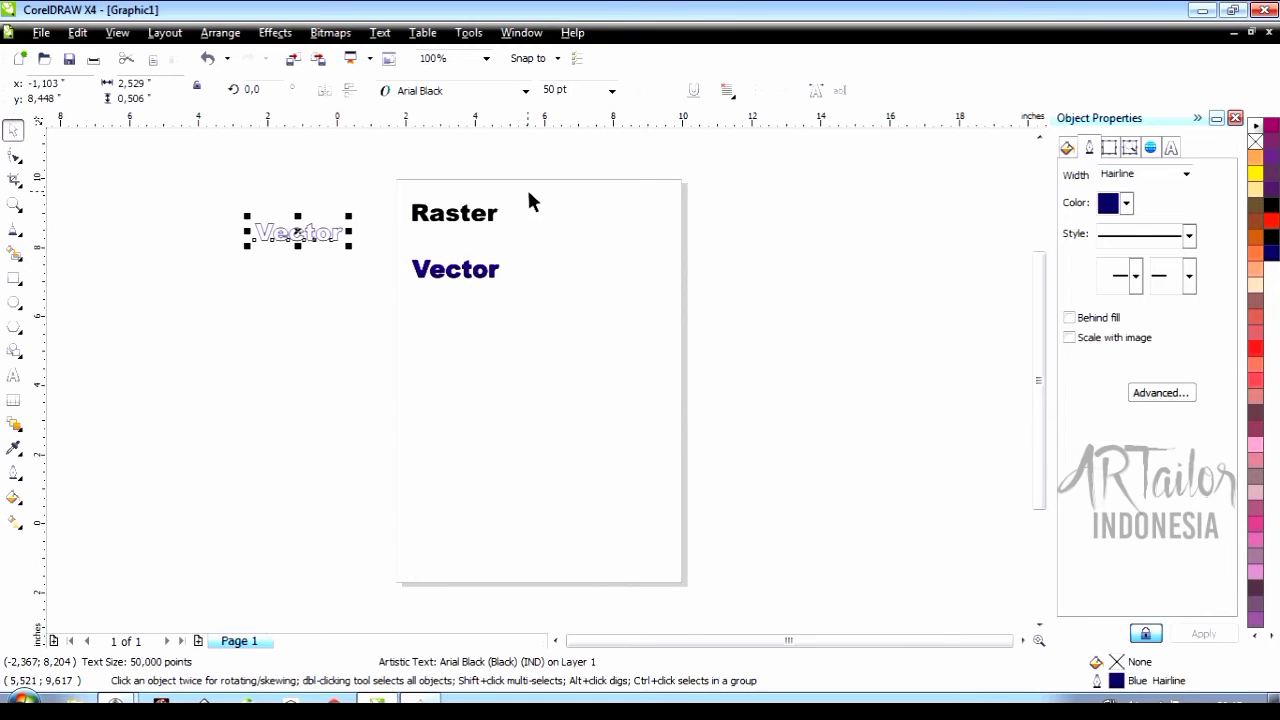
Step: Duplicate the Raster text and hatched Vector pair three times to the right at about 3.7 in spacing, making four pairs
{"action": "left_click_drag", "start_coordinate": [527, 187], "coordinate": [377, 346]}
{"action": "left_click_drag", "start_coordinate": [418, 270], "coordinate": [549, 270]}
{"action": "key", "text": "ctrl+r"}
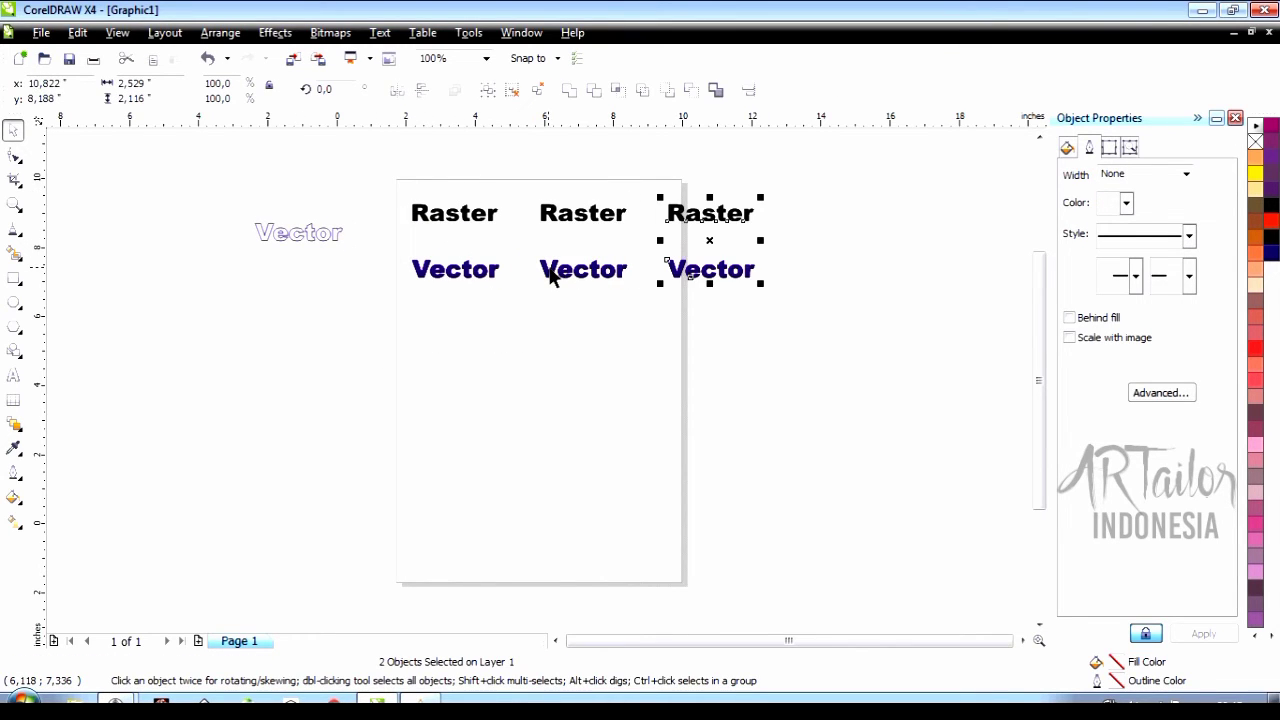
{"action": "key", "text": "ctrl+r"}
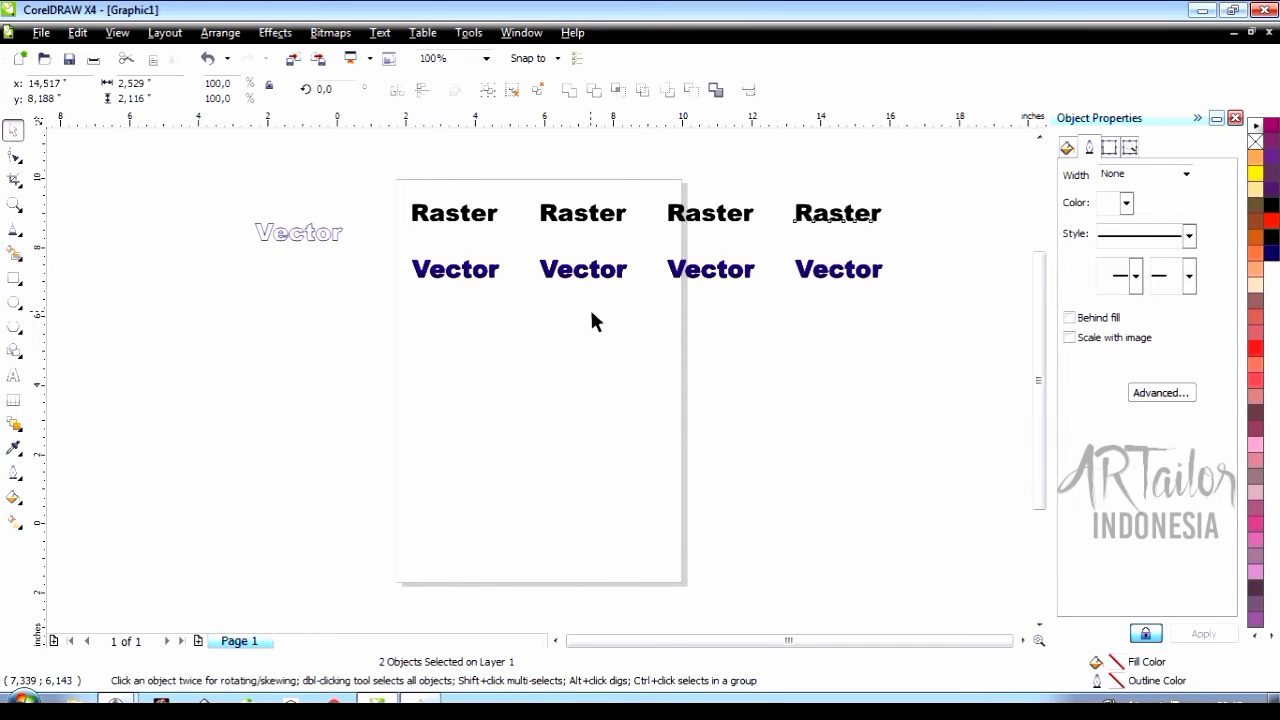
Step: Select the row of four Raster texts and, as a separate selection, the row of four hatched Vector groups
{"action": "left_click", "coordinate": [590, 310]}
{"action": "left_click_drag", "start_coordinate": [910, 183], "coordinate": [393, 243]}
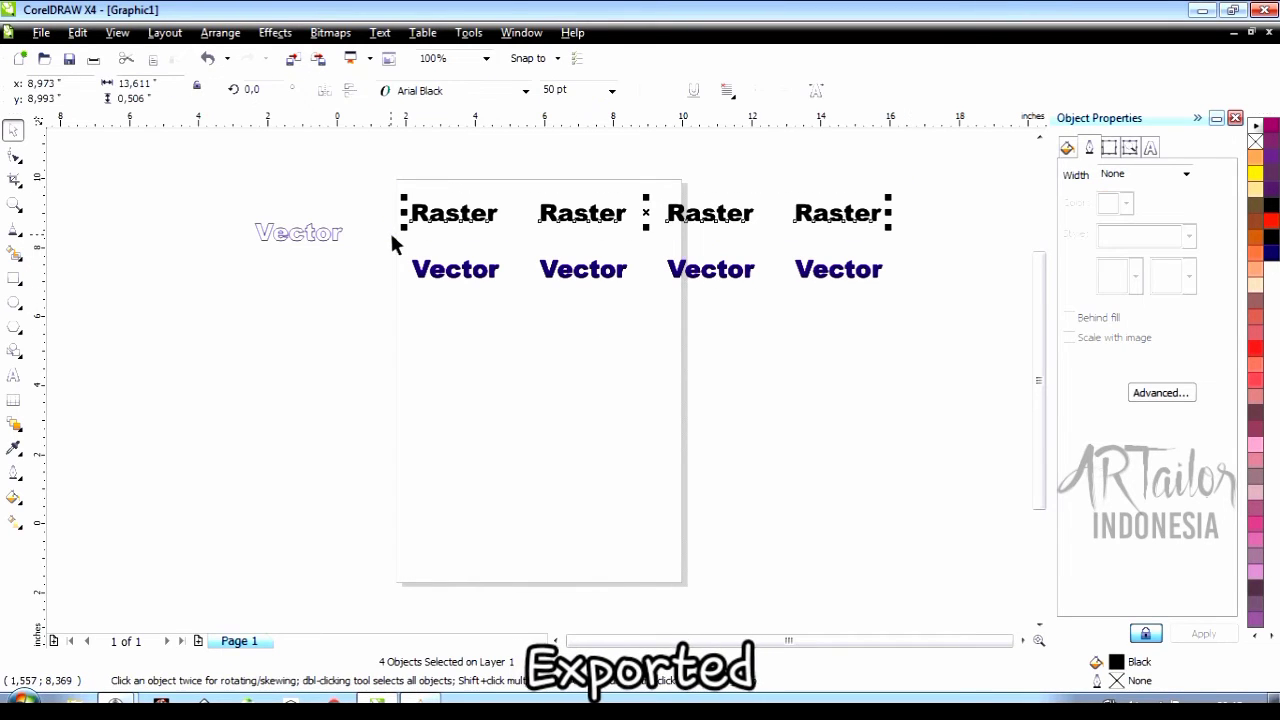
{"action": "left_click_drag", "start_coordinate": [887, 244], "coordinate": [383, 348]}
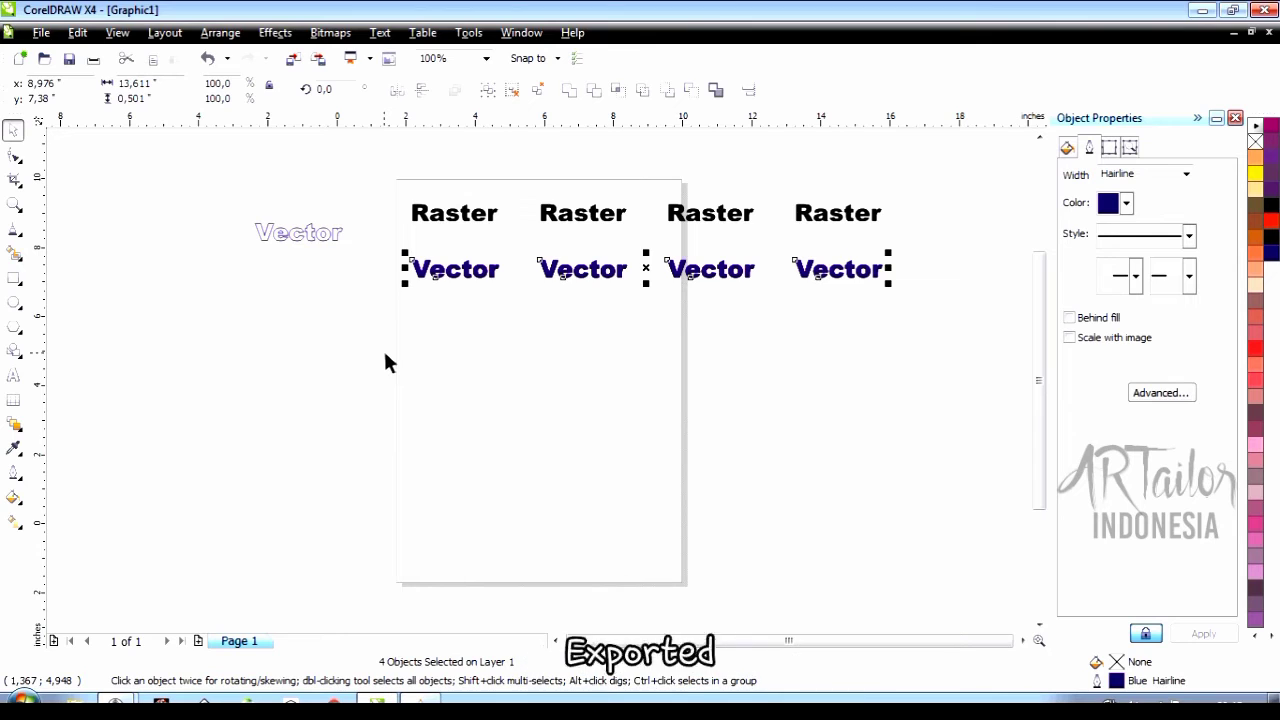
Step: Switch to the K40 Whisperer window holding Raster.svg and load Raster 4.svg from the Desktop into it
{"action": "mouse_move", "coordinate": [124, 703]}
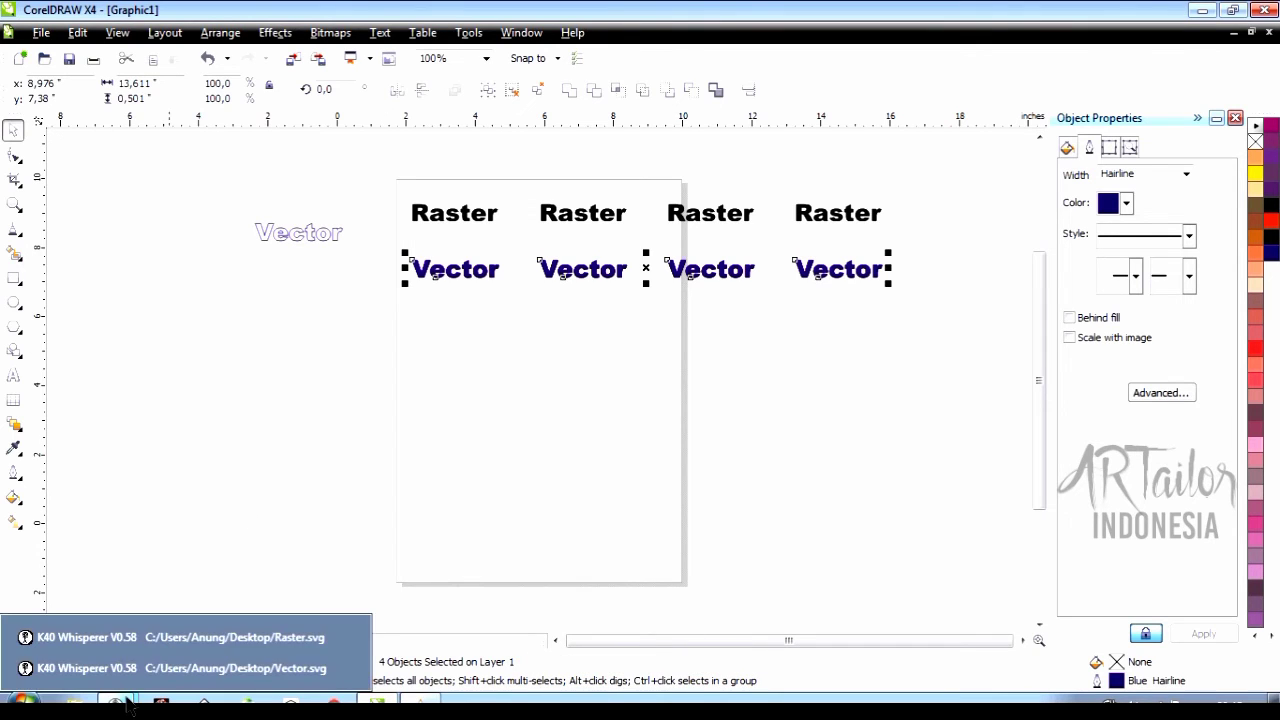
{"action": "left_click", "coordinate": [133, 638]}
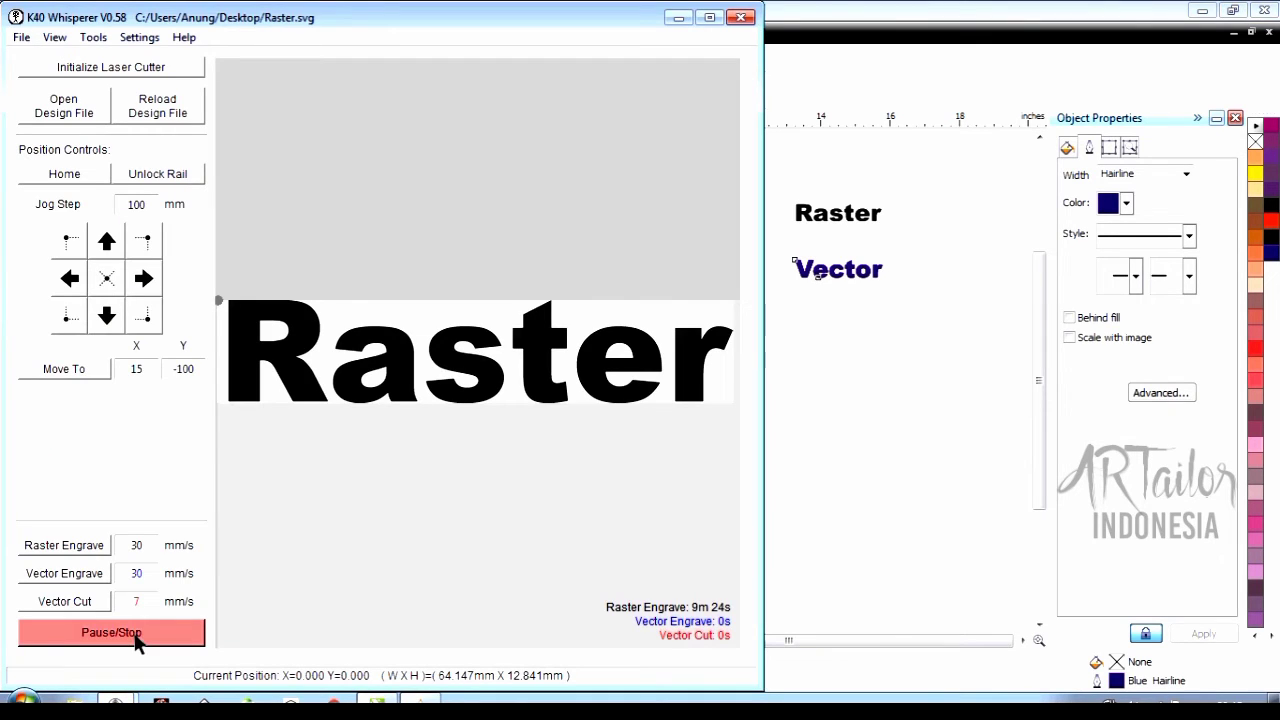
{"action": "left_click", "coordinate": [75, 108]}
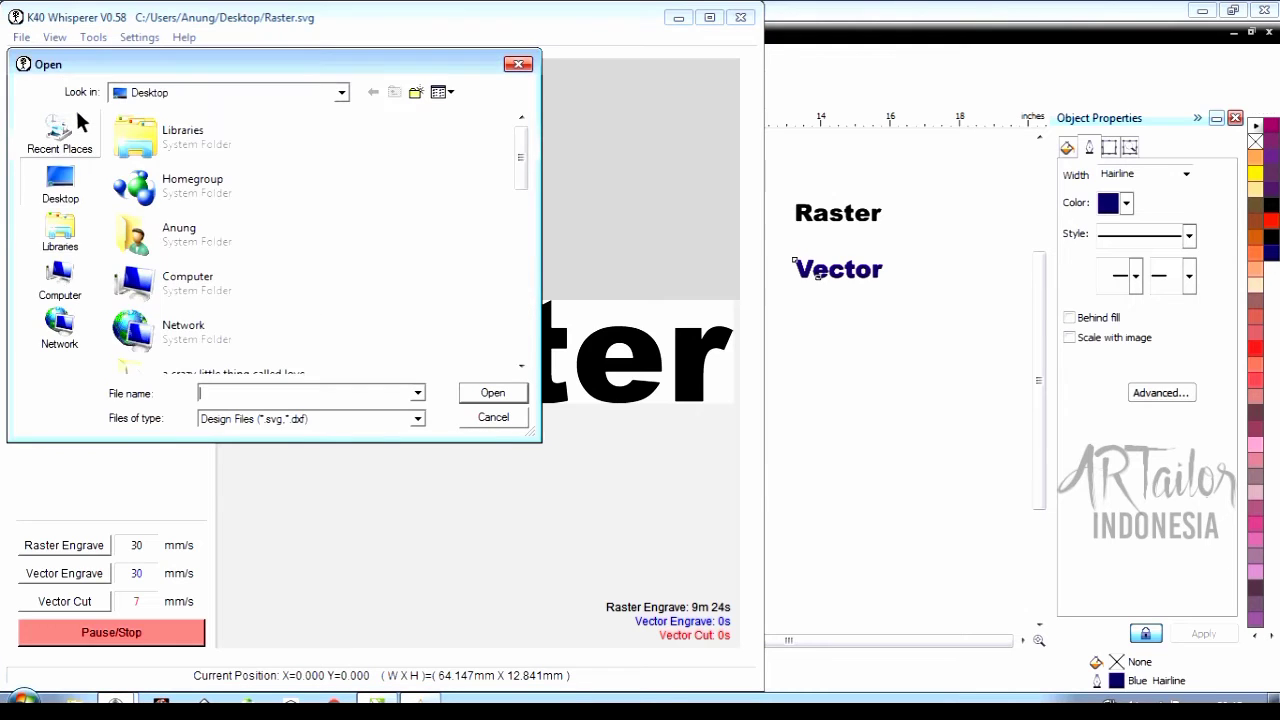
{"action": "type", "text": "r"}
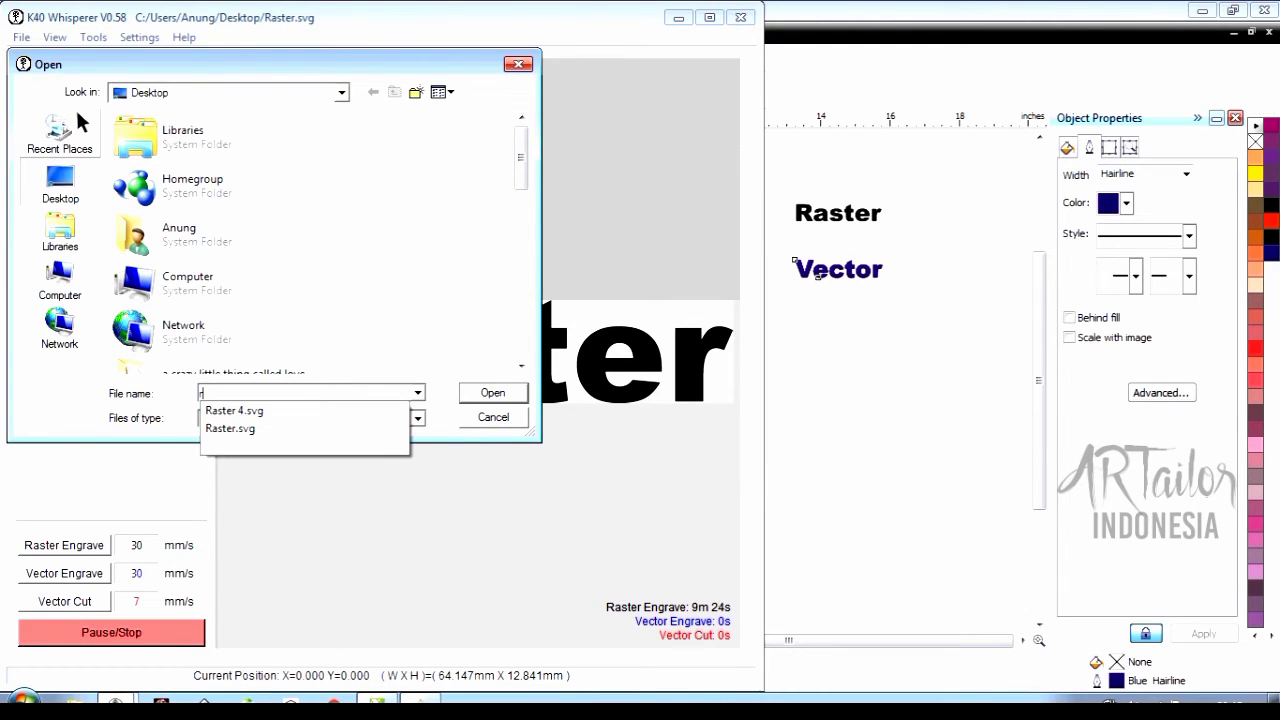
{"action": "left_click", "coordinate": [297, 408]}
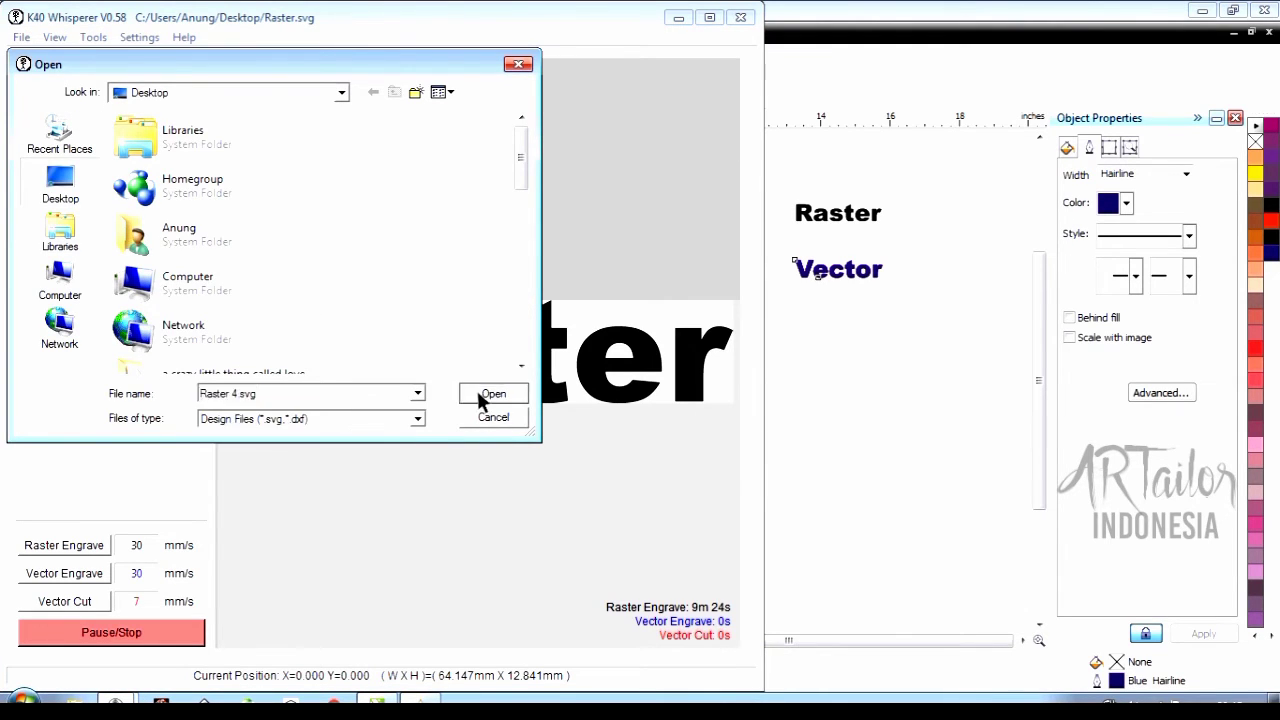
{"action": "left_click", "coordinate": [477, 392]}
Step: Switch to the K40 Whisperer window holding Vector.svg and load Vector 4.svg from the Desktop into it
{"action": "mouse_move", "coordinate": [165, 700]}
{"action": "left_click", "coordinate": [170, 669]}
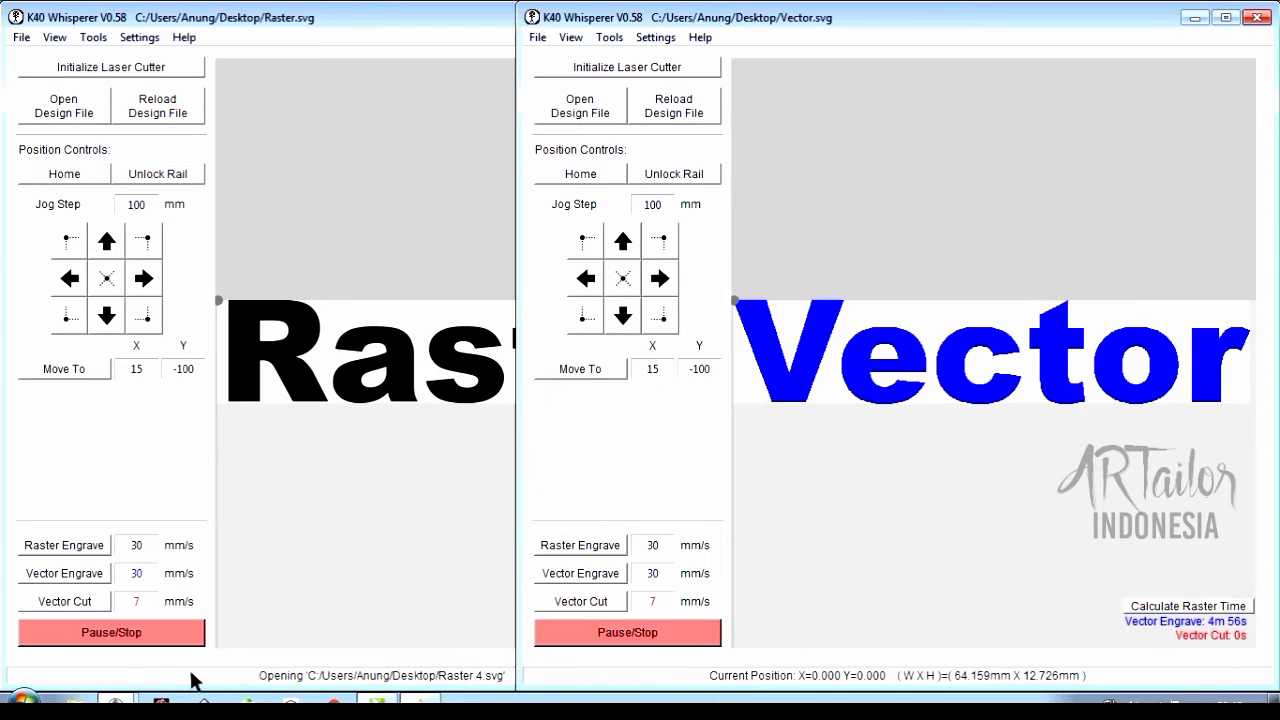
{"action": "left_click", "coordinate": [596, 102]}
{"action": "type", "text": "v"}
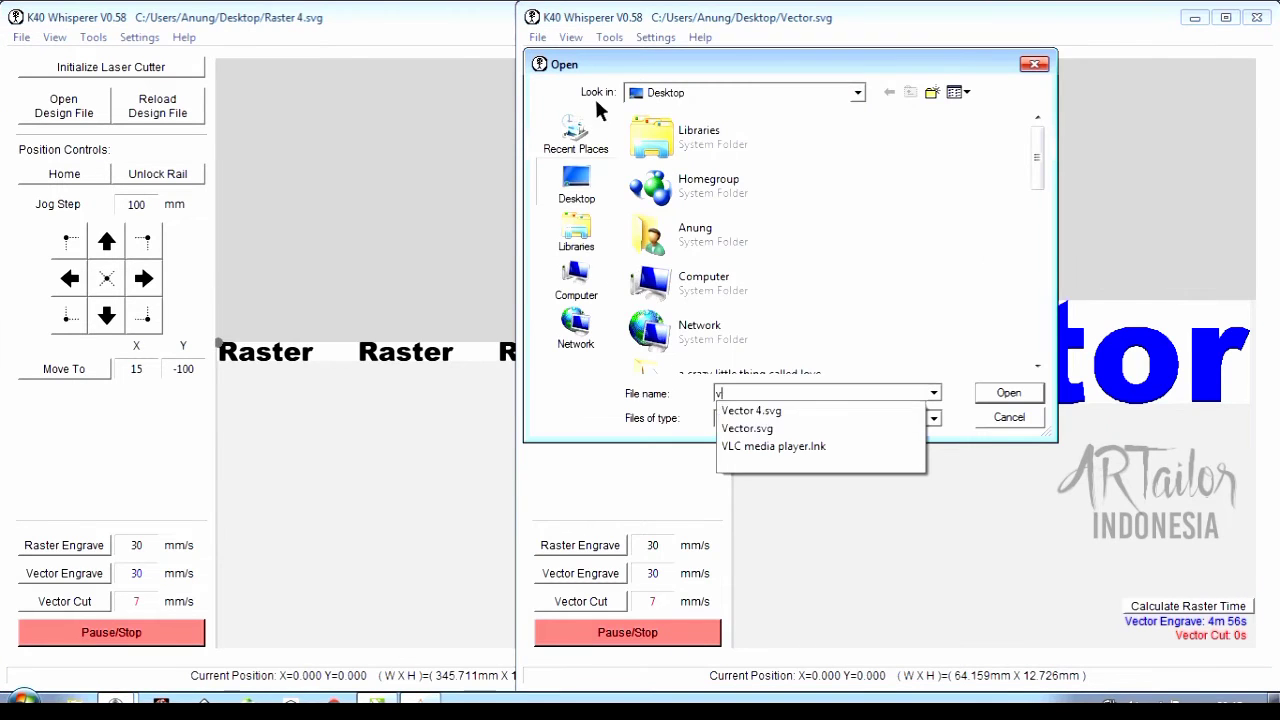
{"action": "left_click", "coordinate": [752, 410]}
{"action": "left_click", "coordinate": [1008, 393]}
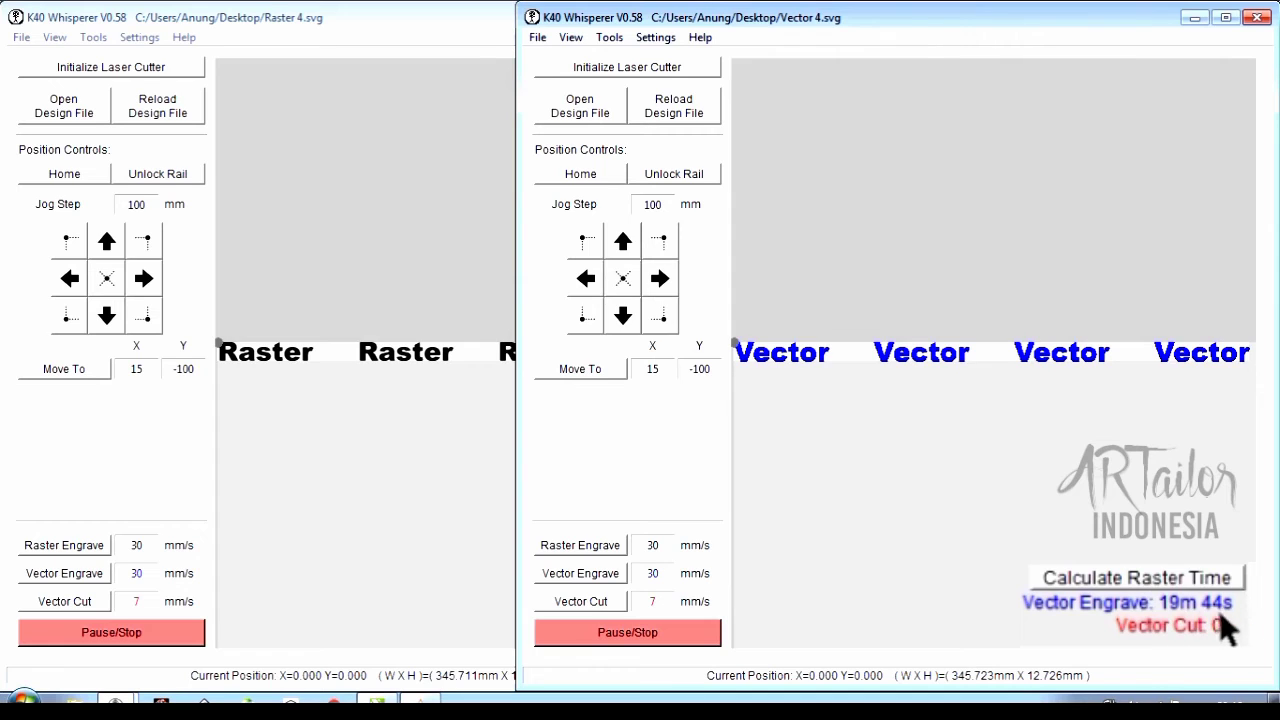
Step: Calculate the raster engraving time for the Raster 4.svg design, return to CorelDRAW, and clear the selection
{"action": "left_click", "coordinate": [490, 580]}
{"action": "left_click", "coordinate": [541, 581]}
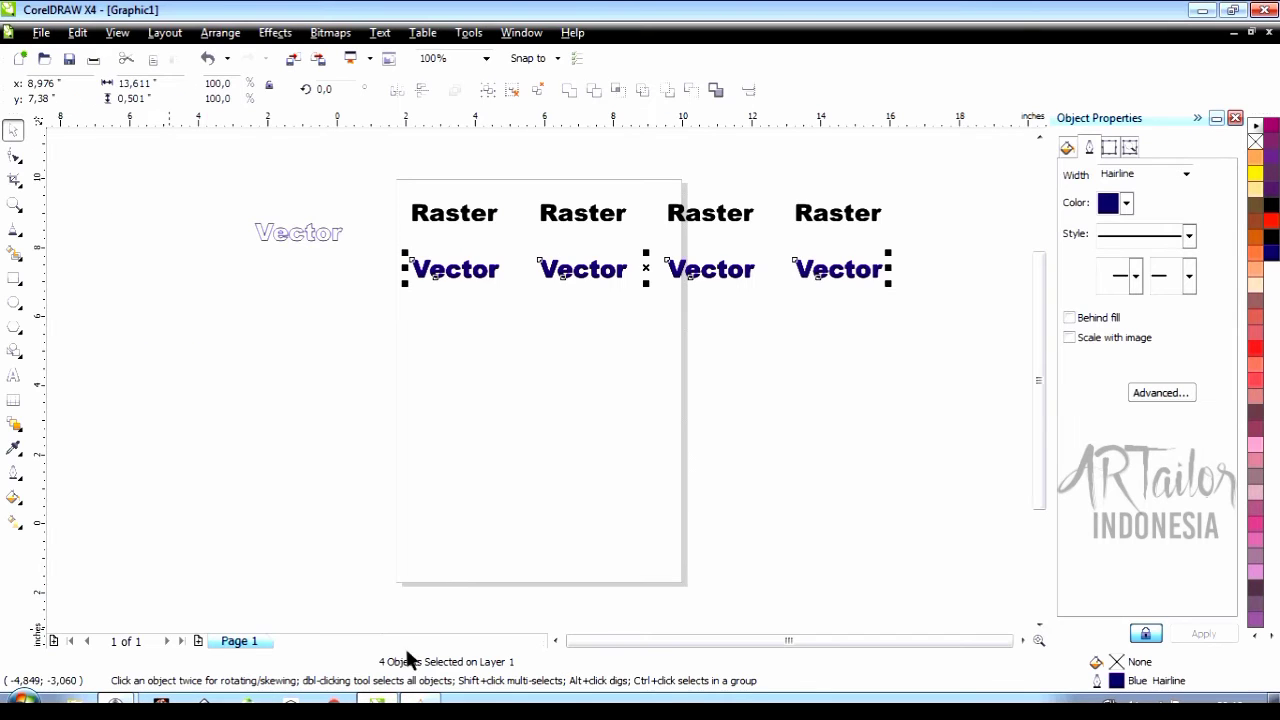
{"action": "left_click", "coordinate": [687, 366]}
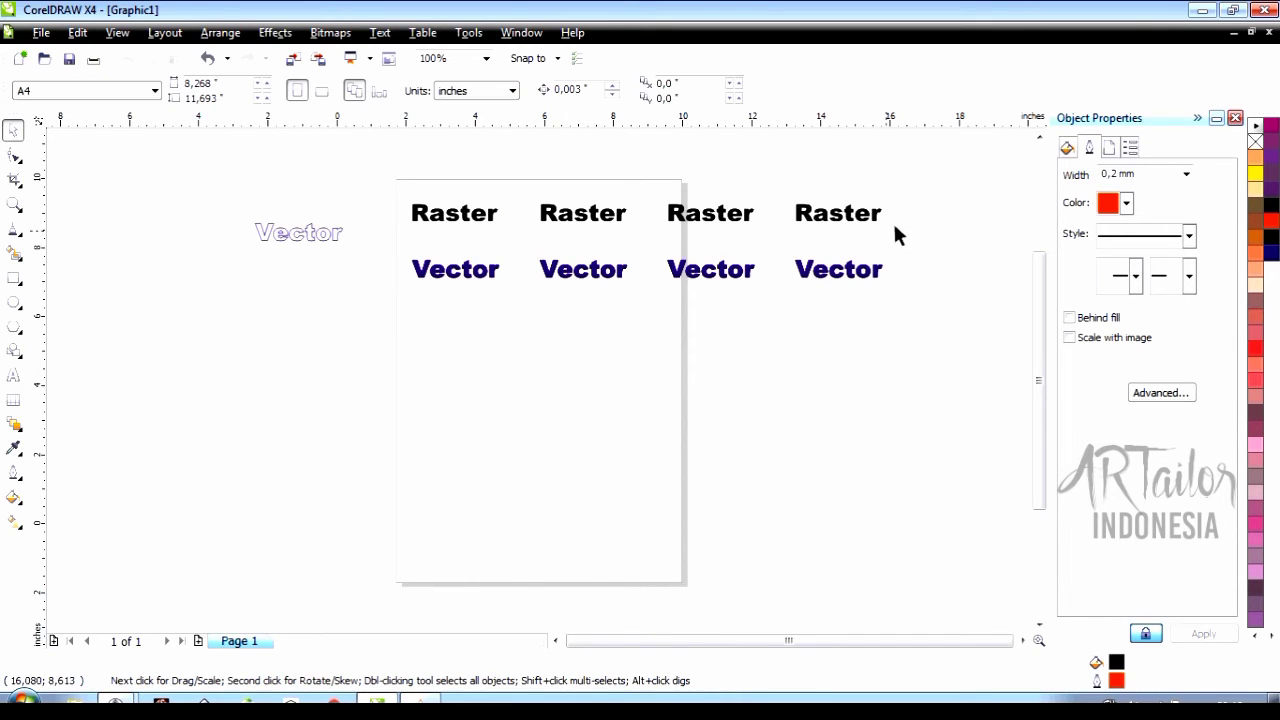
Step: Duplicate the row of four Raster texts and the row of four hatched Vector groups directly below the originals
{"action": "left_click_drag", "start_coordinate": [914, 241], "coordinate": [798, 269]}
{"action": "left_click_drag", "start_coordinate": [930, 188], "coordinate": [392, 358]}
{"action": "left_click_drag", "start_coordinate": [480, 277], "coordinate": [480, 364]}
Step: Select the eight Raster texts, and as a separate selection the eight Vector groups, moving the Vector groups below both Raster rows
{"action": "left_click_drag", "start_coordinate": [908, 180], "coordinate": [400, 240]}
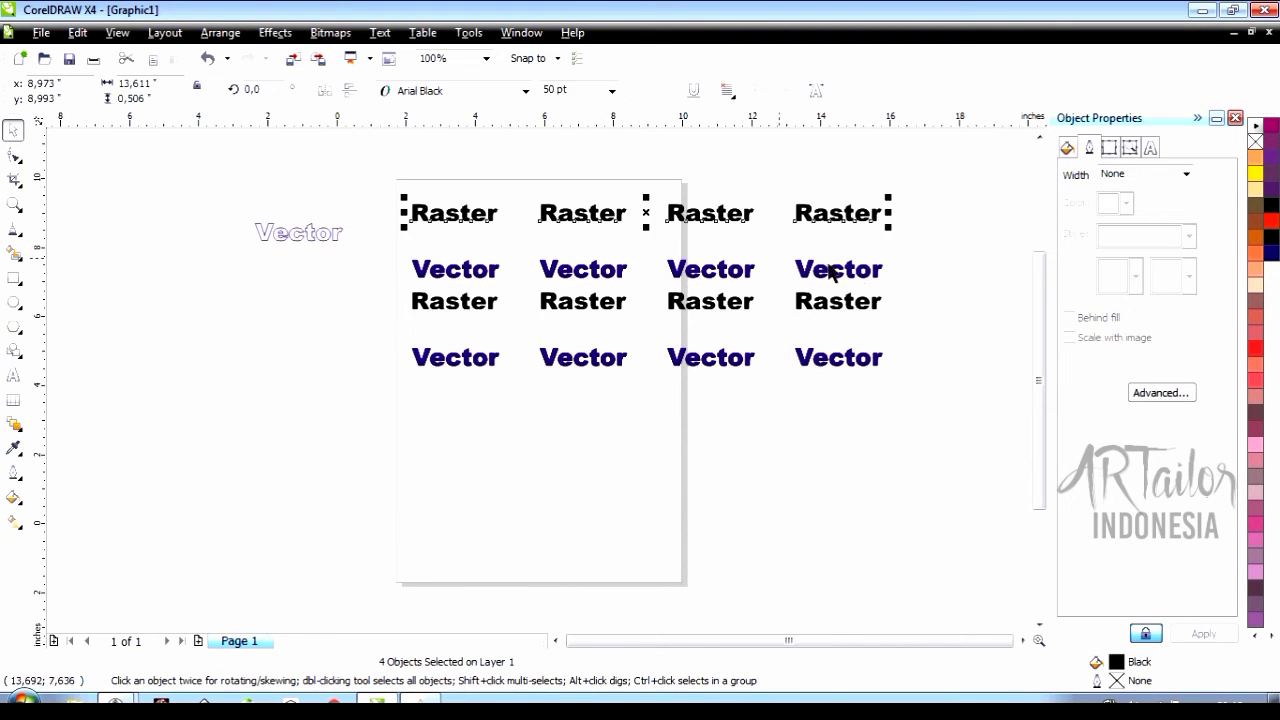
{"action": "left_click_drag", "start_coordinate": [886, 289], "coordinate": [378, 335]}
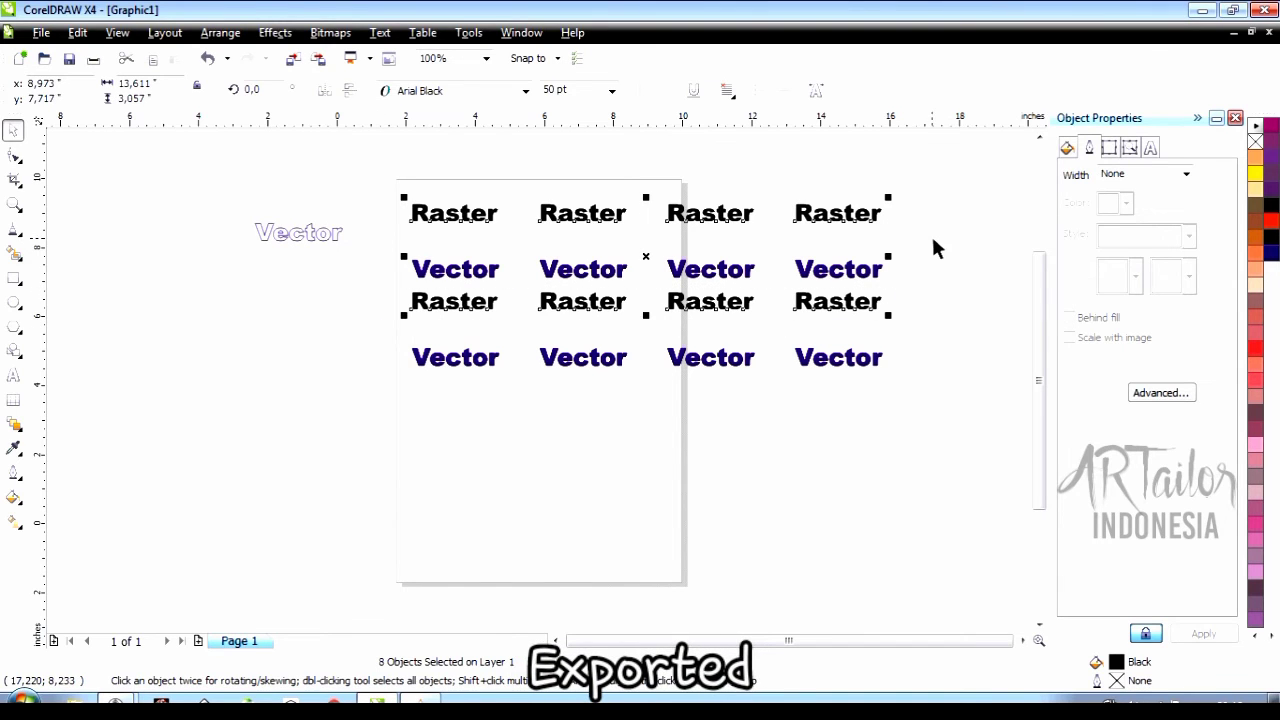
{"action": "left_click_drag", "start_coordinate": [931, 237], "coordinate": [357, 306]}
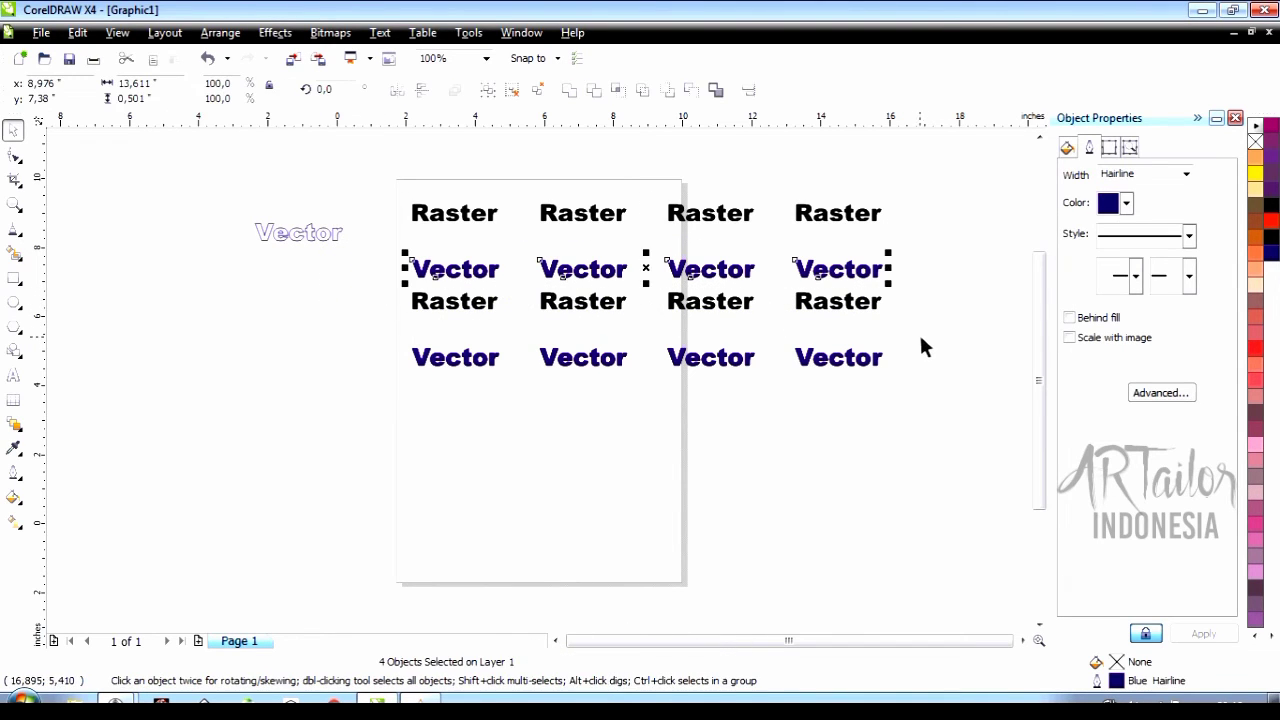
{"action": "left_click_drag", "start_coordinate": [920, 334], "coordinate": [329, 396]}
{"action": "left_click_drag", "start_coordinate": [449, 276], "coordinate": [451, 374]}
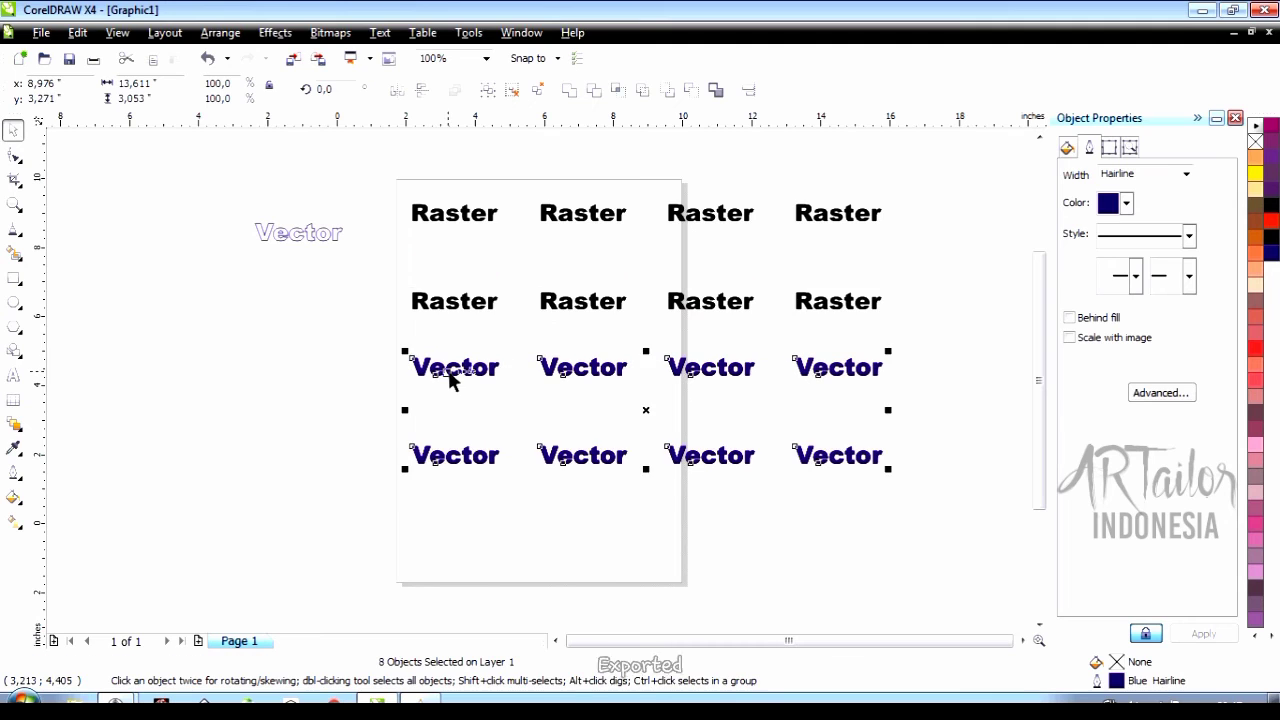
Step: Switch to the K40 Whisperer window holding Raster 4.svg and load Raster 8.svg from the Desktop into it
{"action": "mouse_move", "coordinate": [128, 703]}
{"action": "left_click", "coordinate": [180, 637]}
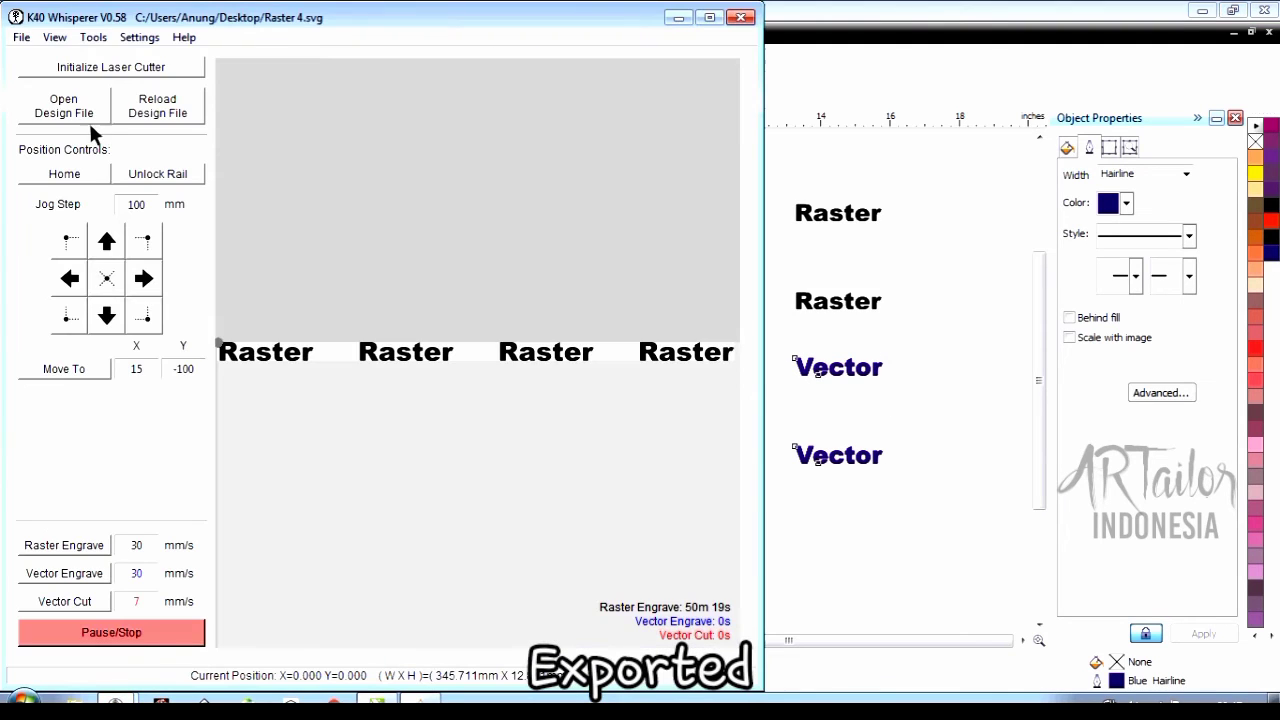
{"action": "left_click", "coordinate": [86, 108]}
{"action": "type", "text": "r"}
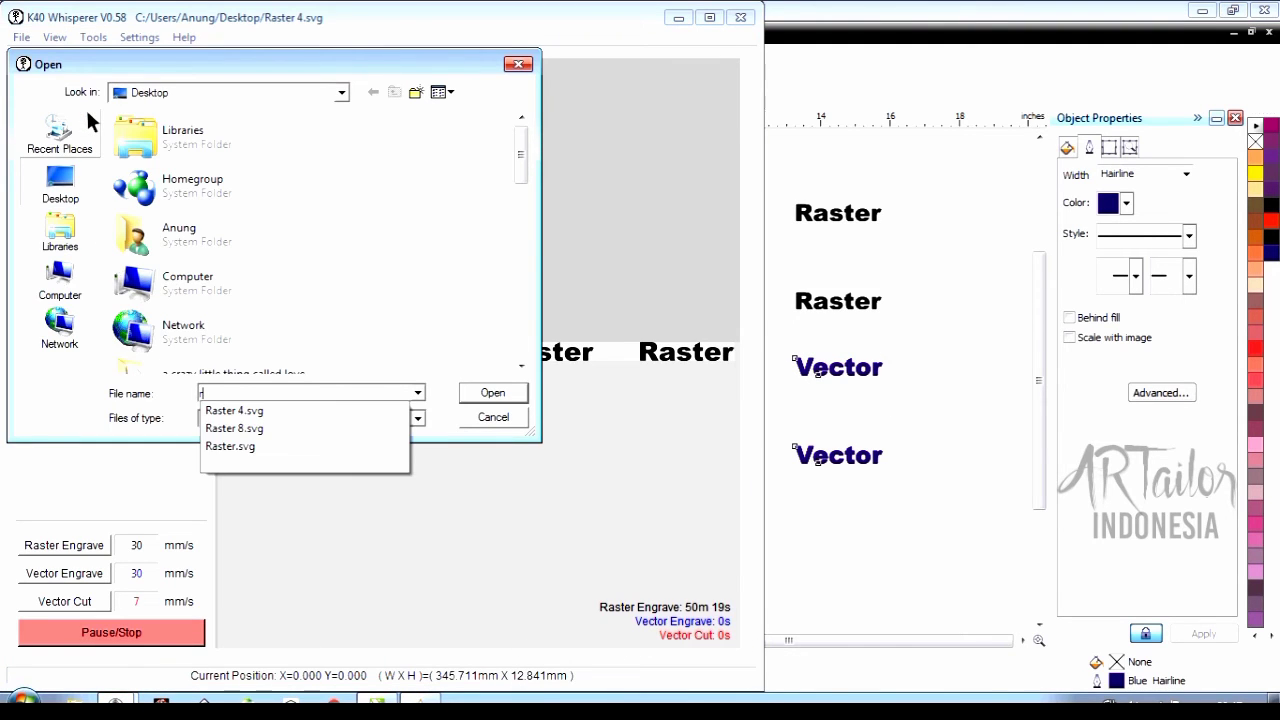
{"action": "left_click", "coordinate": [242, 428]}
{"action": "left_click", "coordinate": [486, 393]}
Step: Switch to the K40 Whisperer window holding Vector 4.svg and load Vector 8.svg from the Desktop into it
{"action": "mouse_move", "coordinate": [128, 703]}
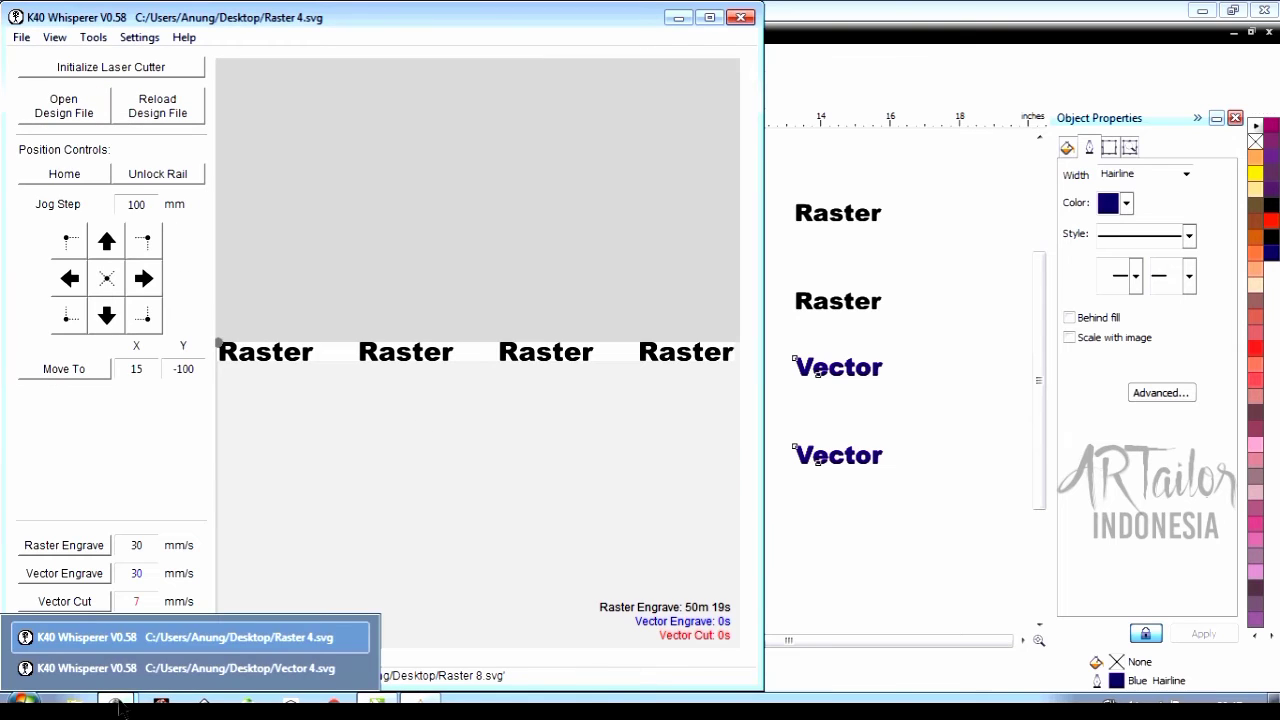
{"action": "left_click", "coordinate": [171, 666]}
{"action": "left_click", "coordinate": [595, 107]}
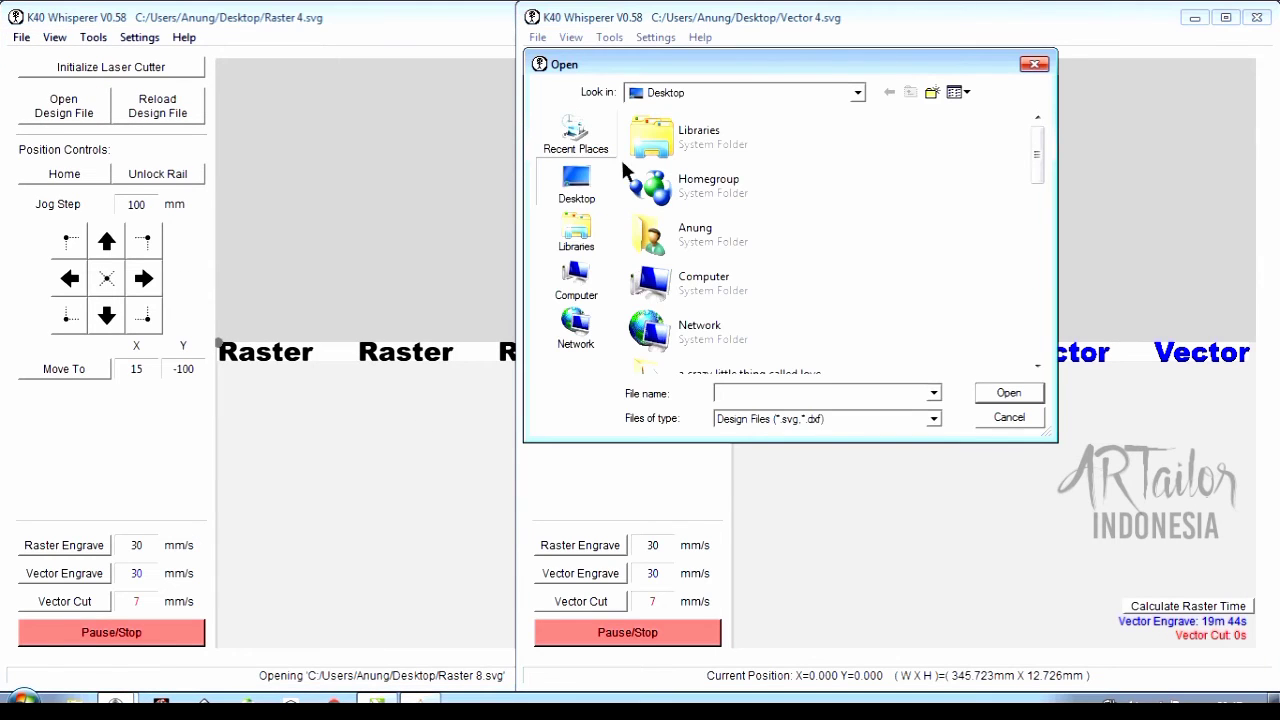
{"action": "type", "text": "v"}
{"action": "left_click", "coordinate": [780, 428]}
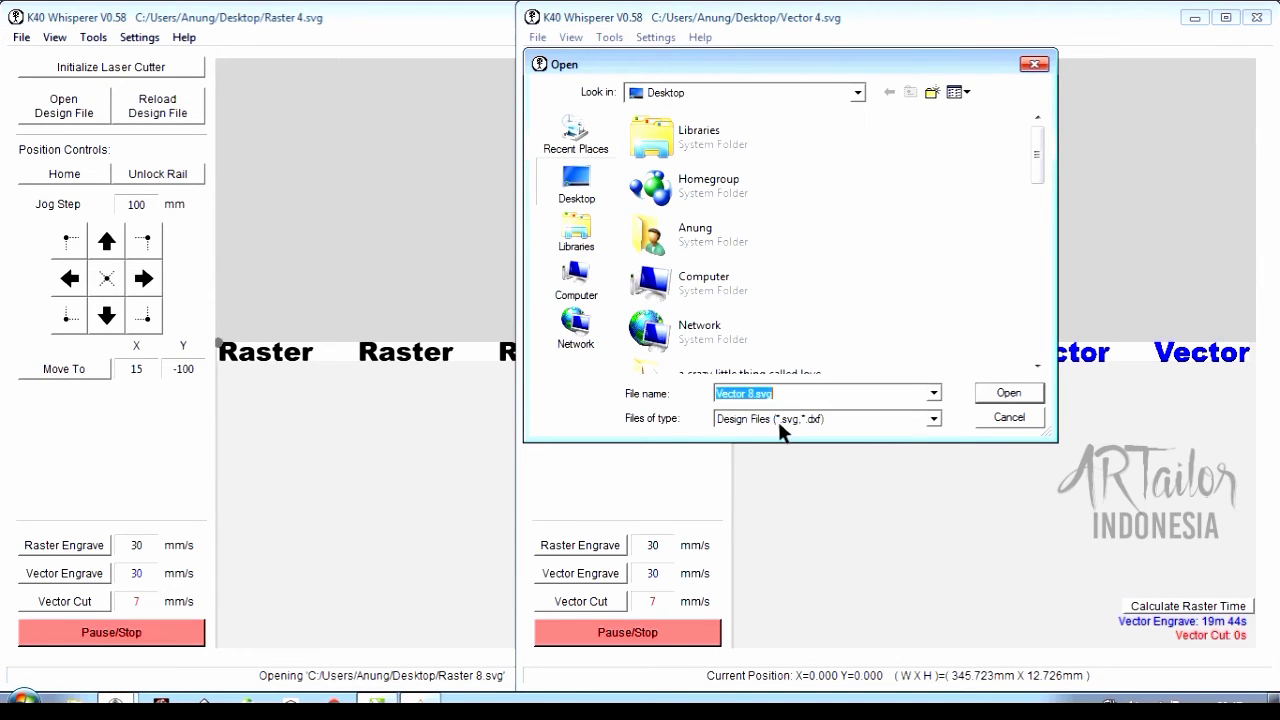
{"action": "left_click", "coordinate": [990, 393]}
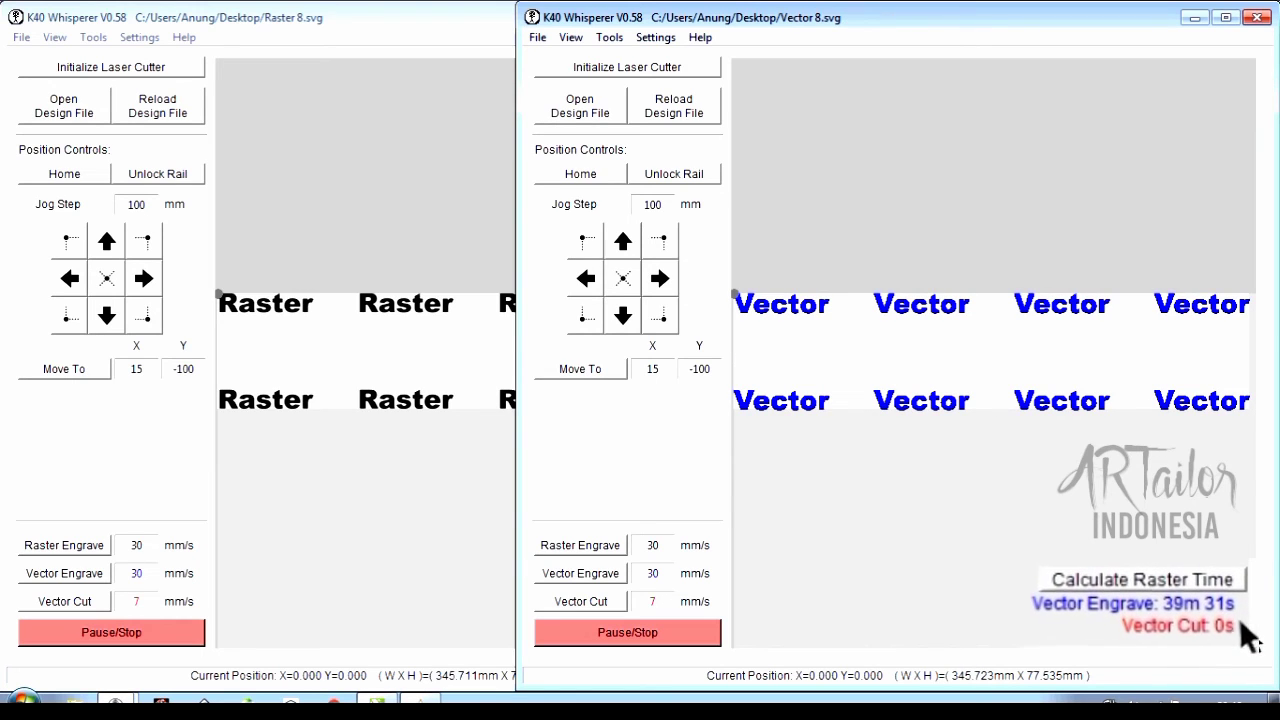
Step: Bring the Raster 8.svg window to the front and calculate the raster engraving time for its design
{"action": "left_click", "coordinate": [423, 607]}
{"action": "left_click", "coordinate": [612, 607]}
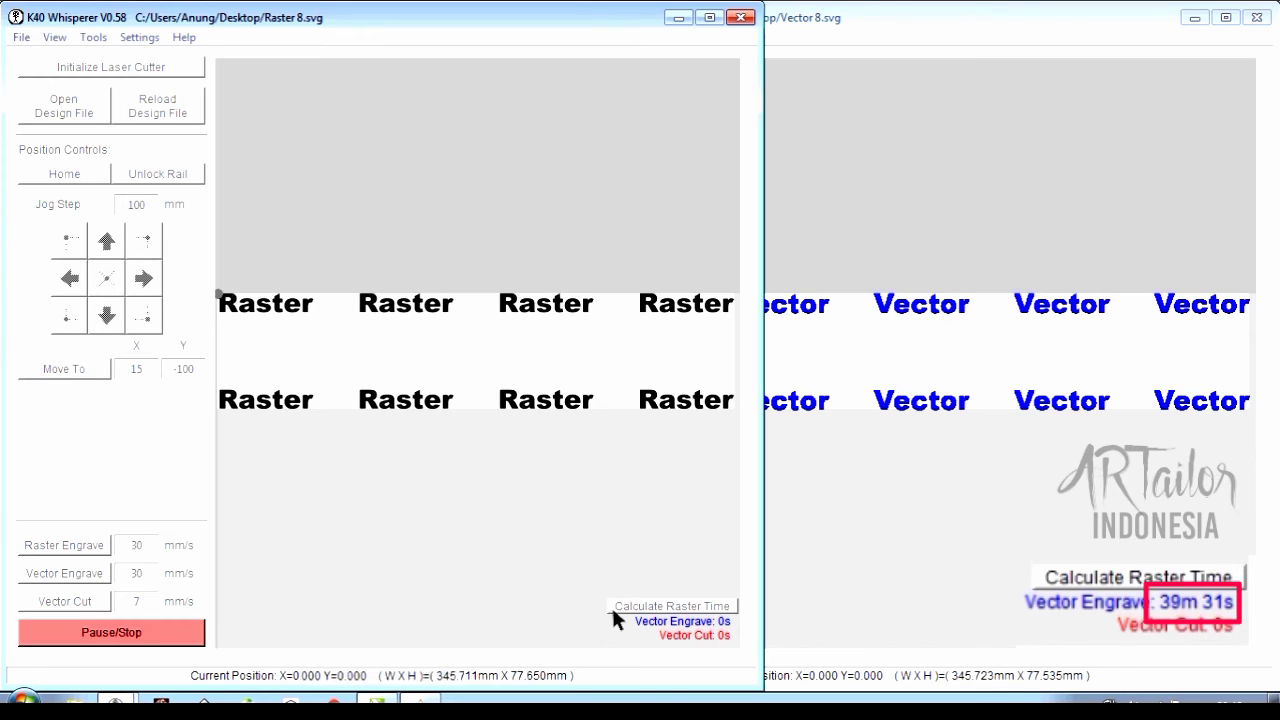